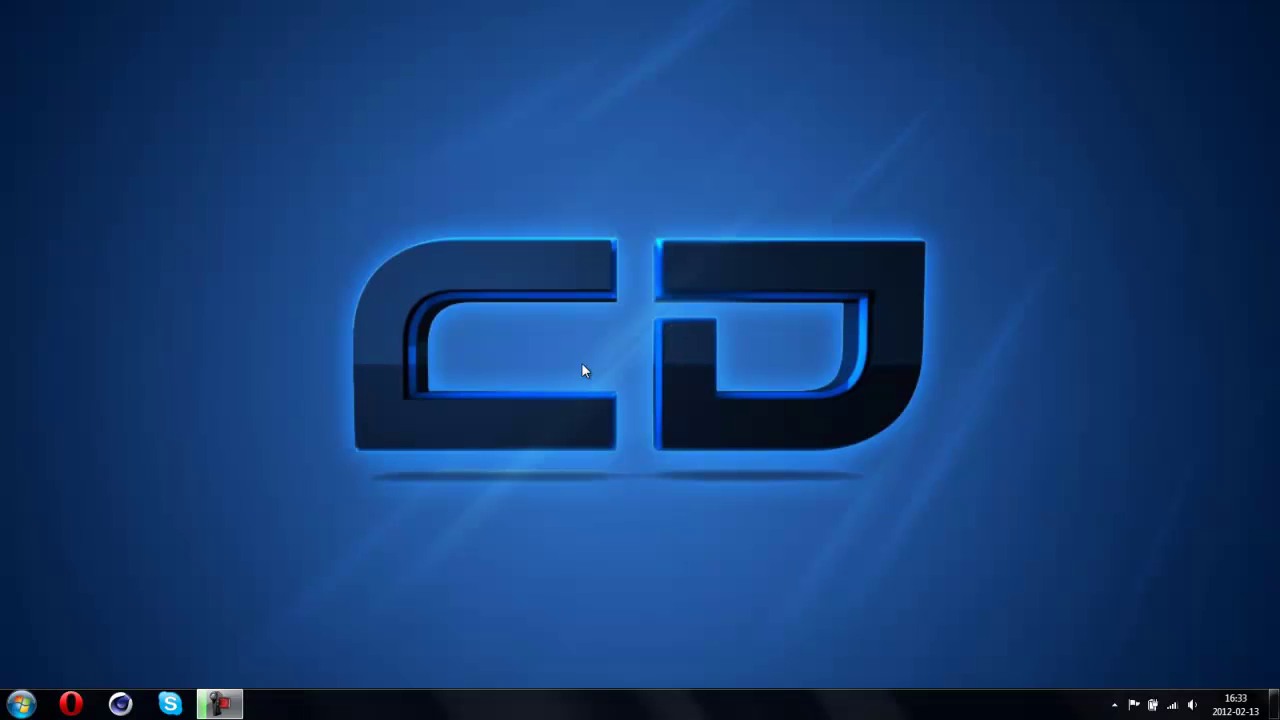
Step: Launch Cinema 4D R13 from the taskbar to get an empty untitled scene
left_click(120, 704)
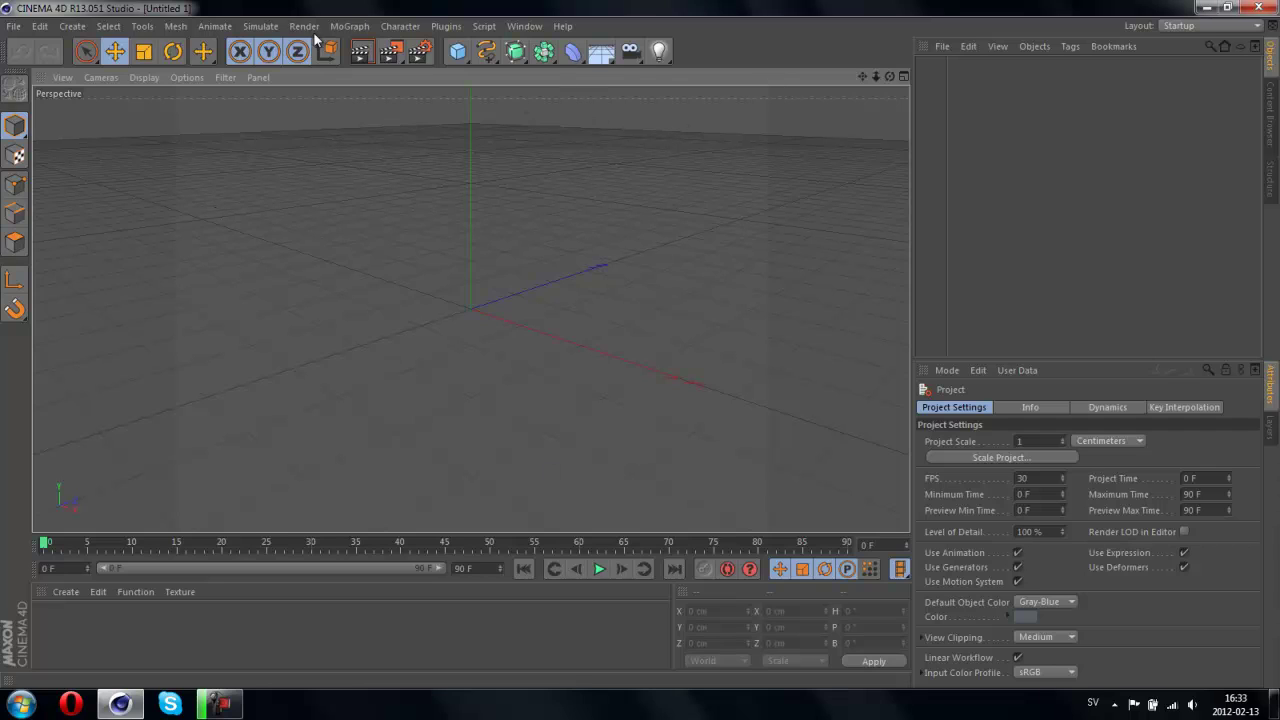
Step: Set the render output resolution to 1280 x 720 pixels (HDTV 16:9) in Render Settings
key("ctrl+b")
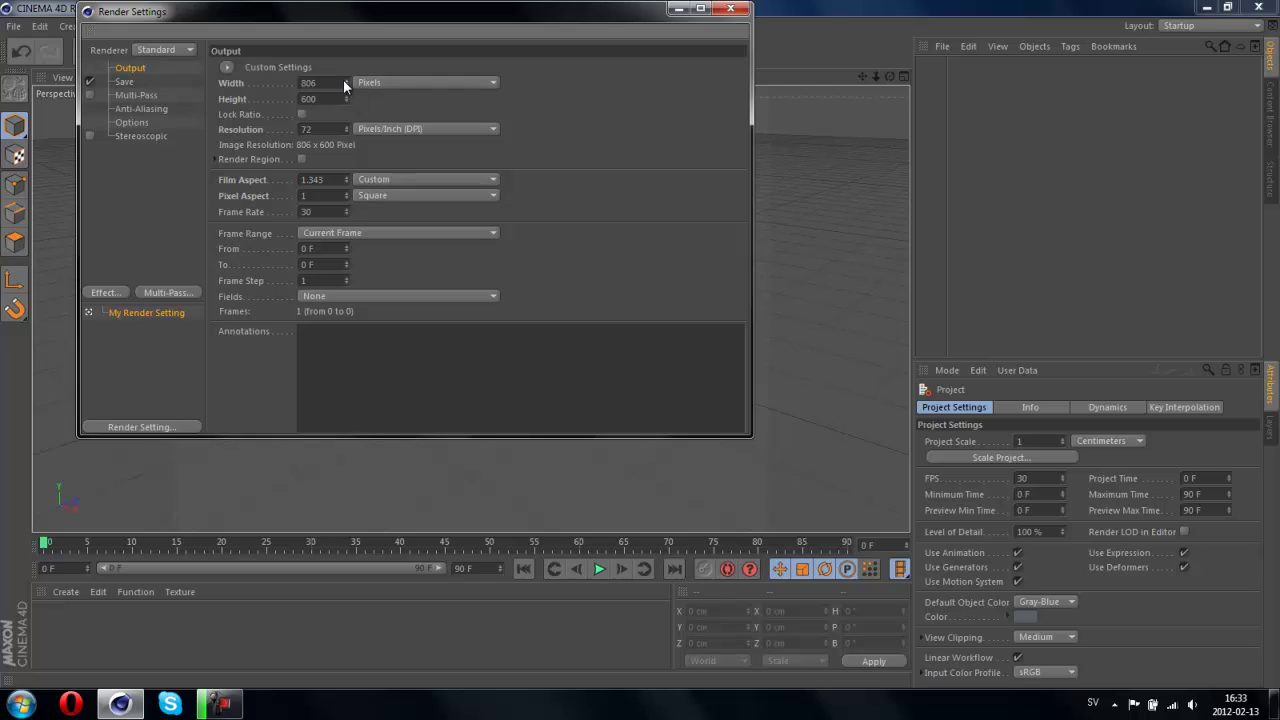
double_click(315, 82)
type("12")
type("80")
key("Tab")
type("7")
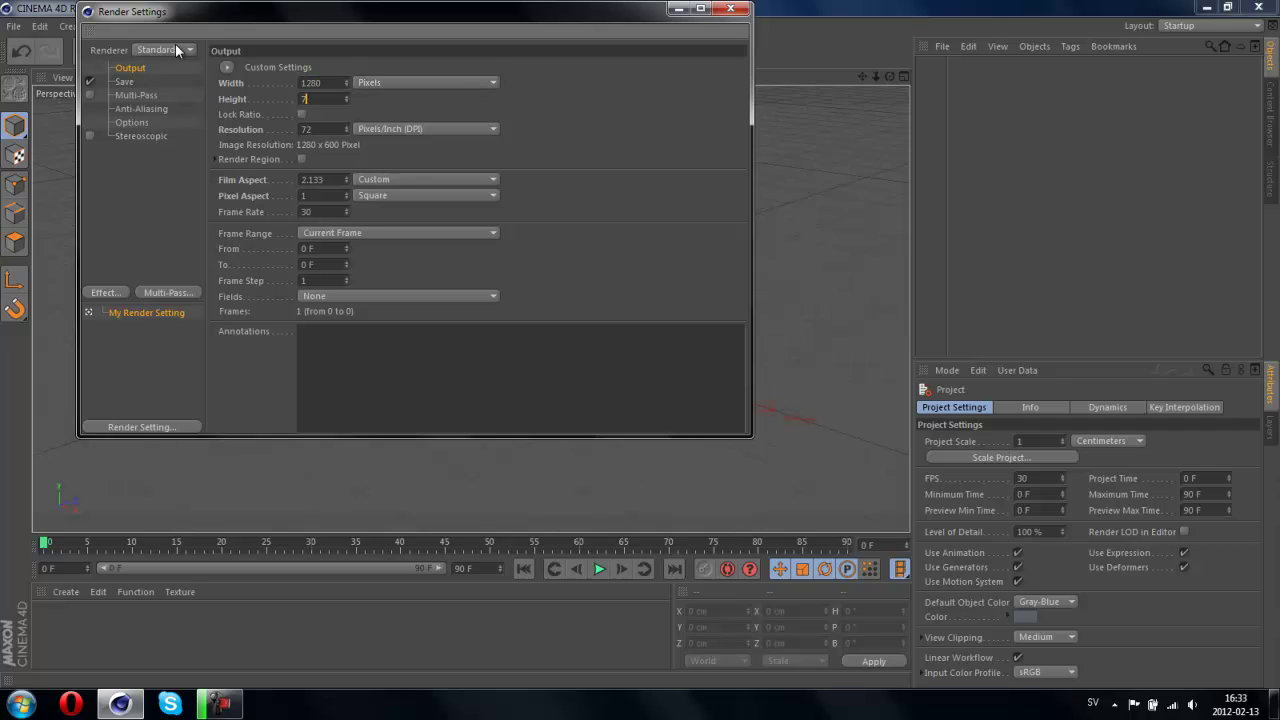
type("20")
key("Return")
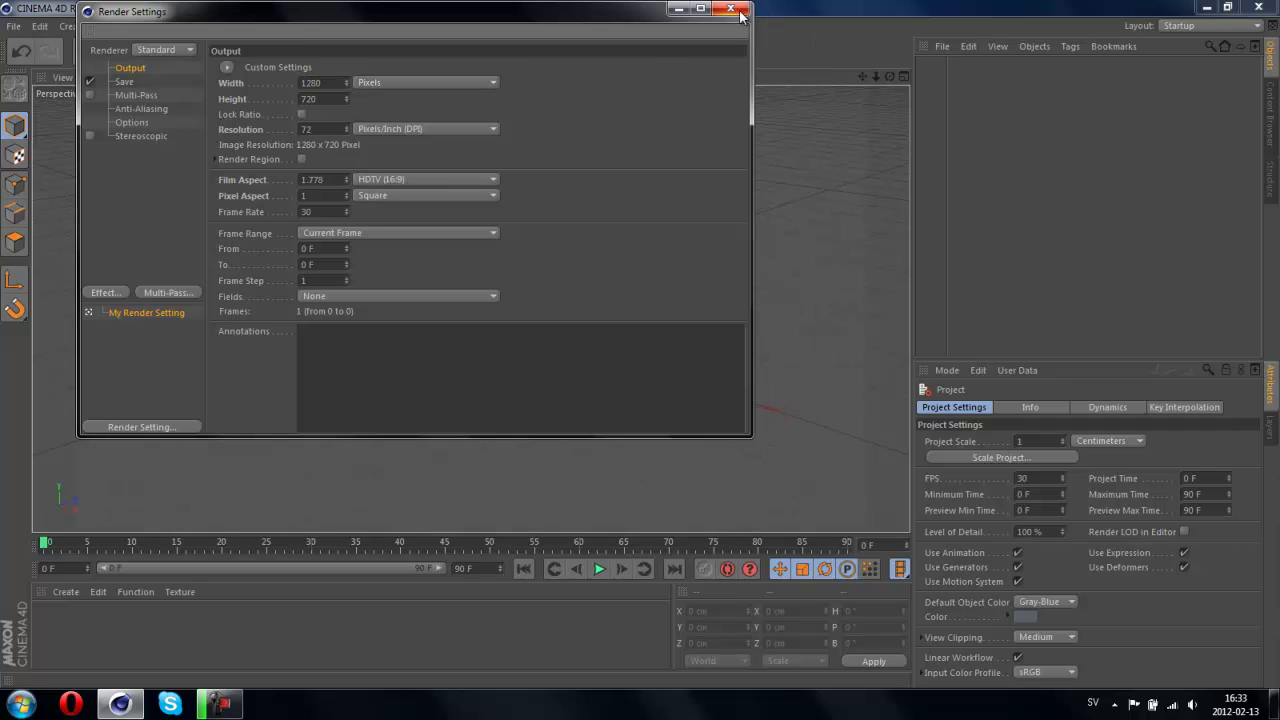
left_click(730, 8)
left_click_drag(886, 81, 641, 345)
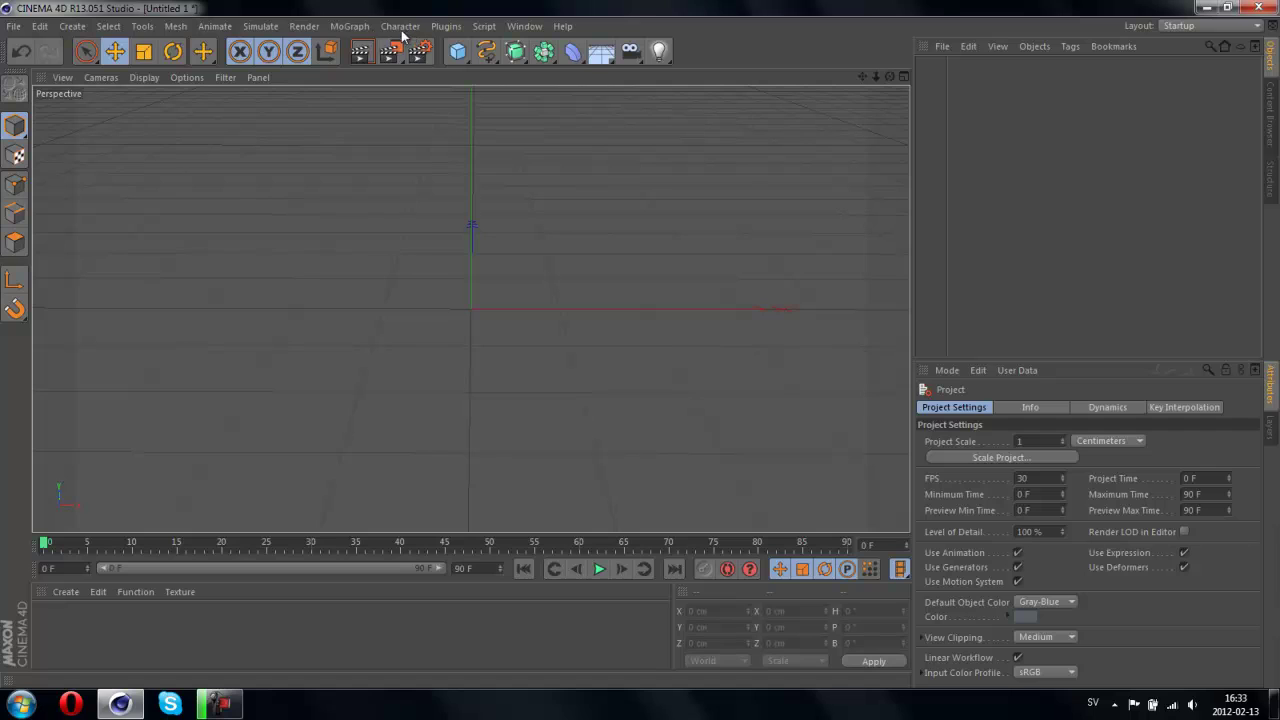
Step: Add a MoText object with Normal style and Middle alignment
left_click(350, 26)
left_click(379, 211)
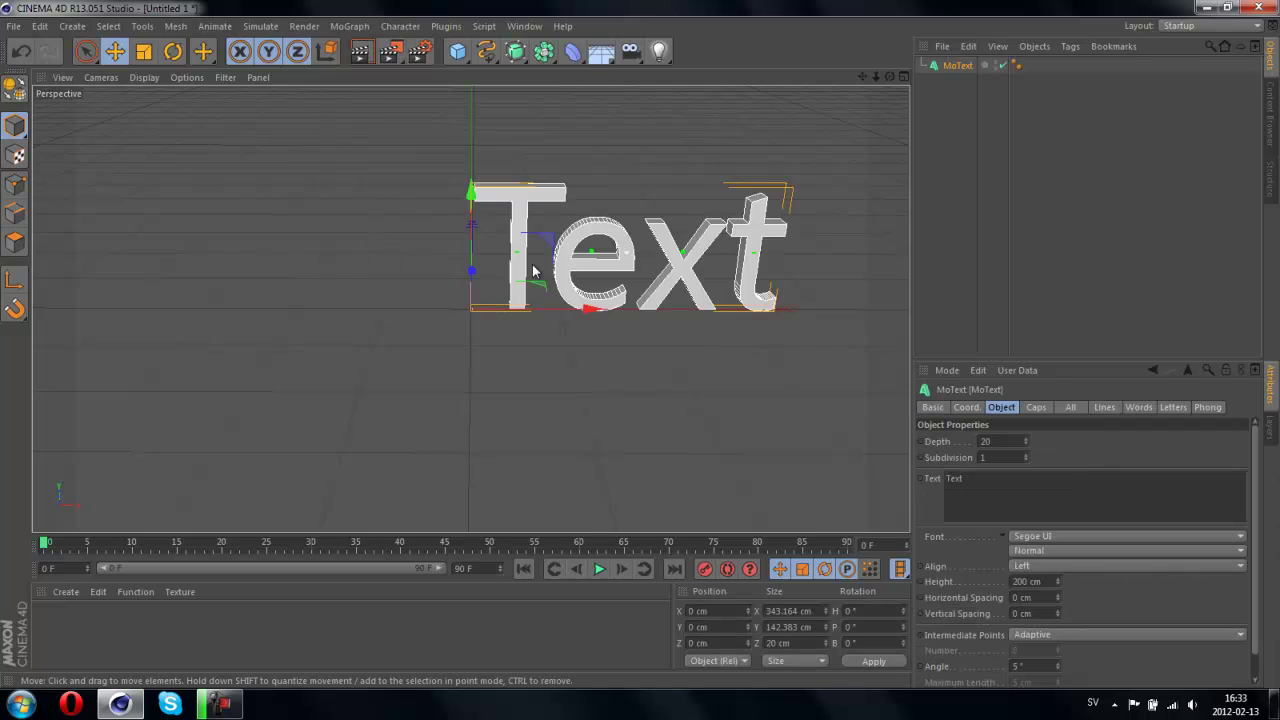
left_click(1105, 552)
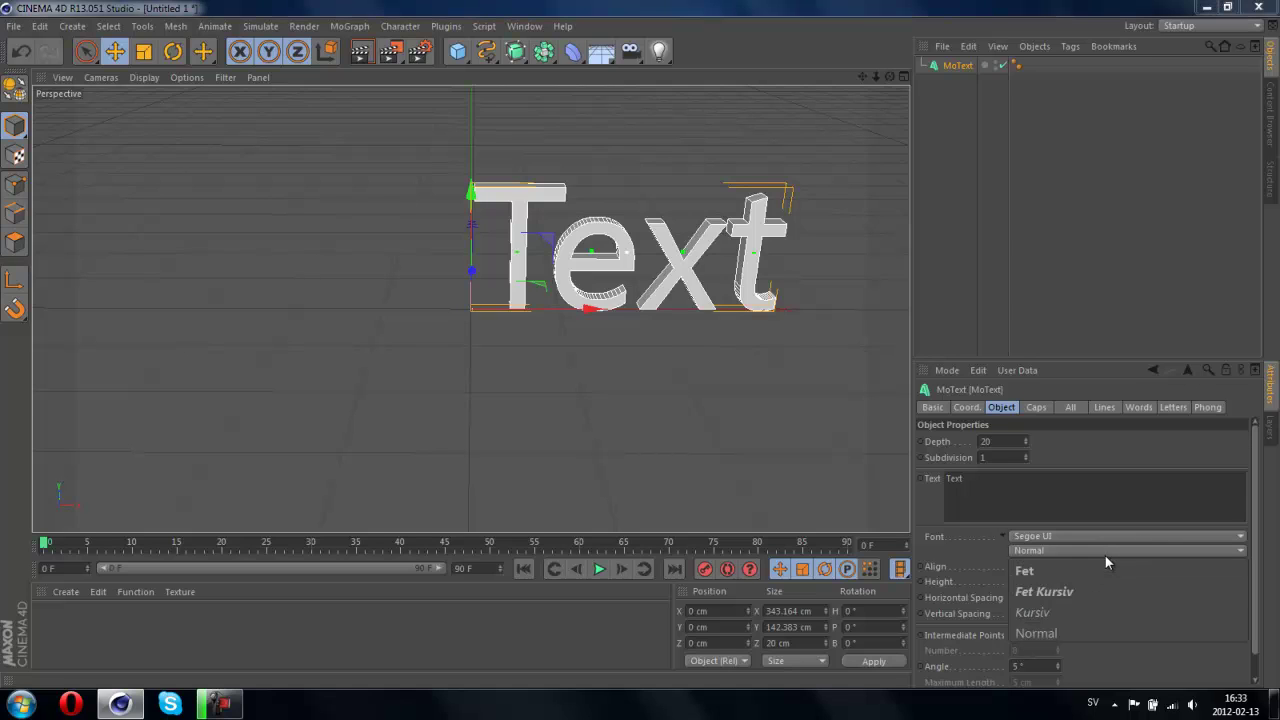
left_click(1062, 518)
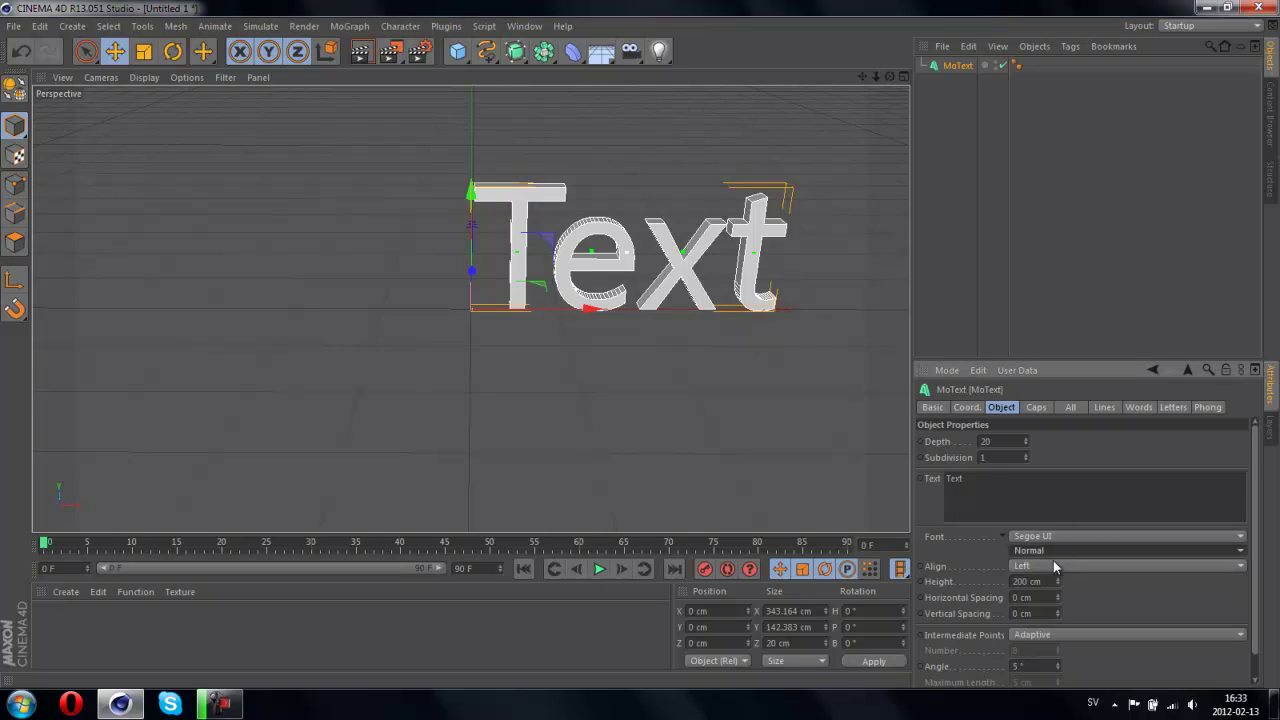
left_click(1053, 566)
left_click(1051, 583)
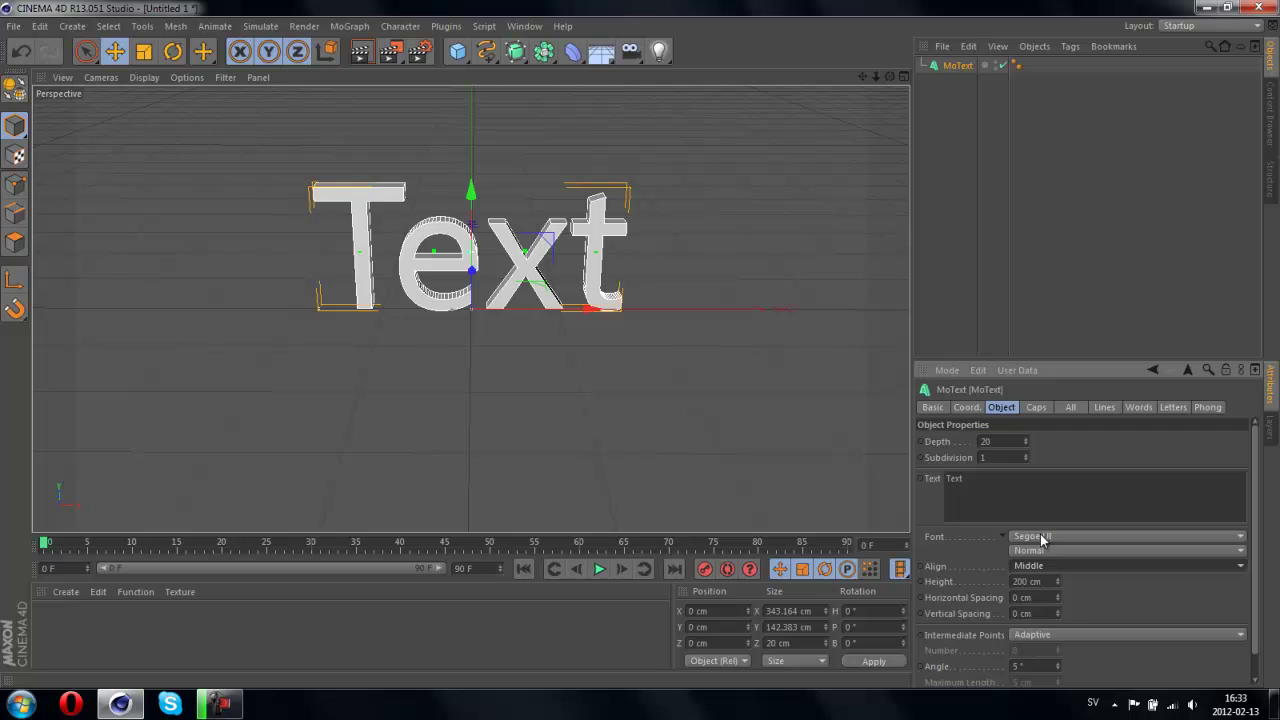
Step: Set the MoText font to BatmanForeverAlternate
left_click(1125, 536)
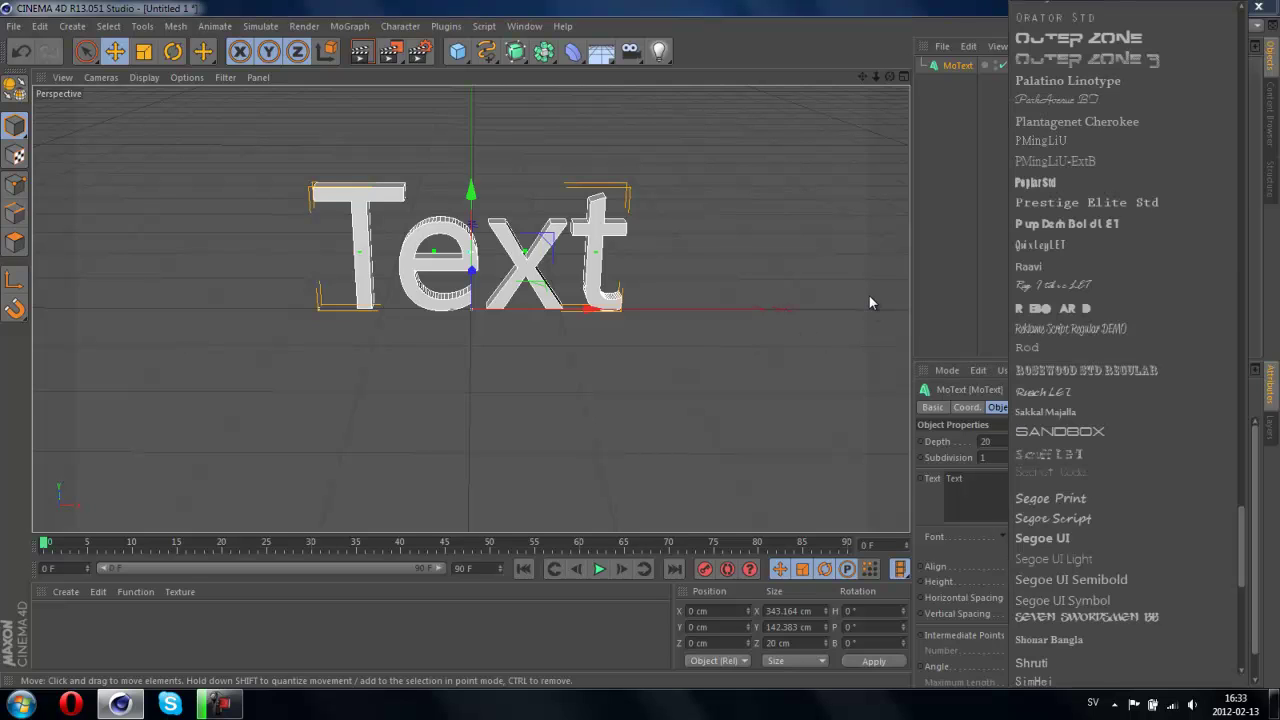
scroll(1140, 185, "down", 1)
scroll(1118, 178, "up", 4)
scroll(1118, 185, "up", 5)
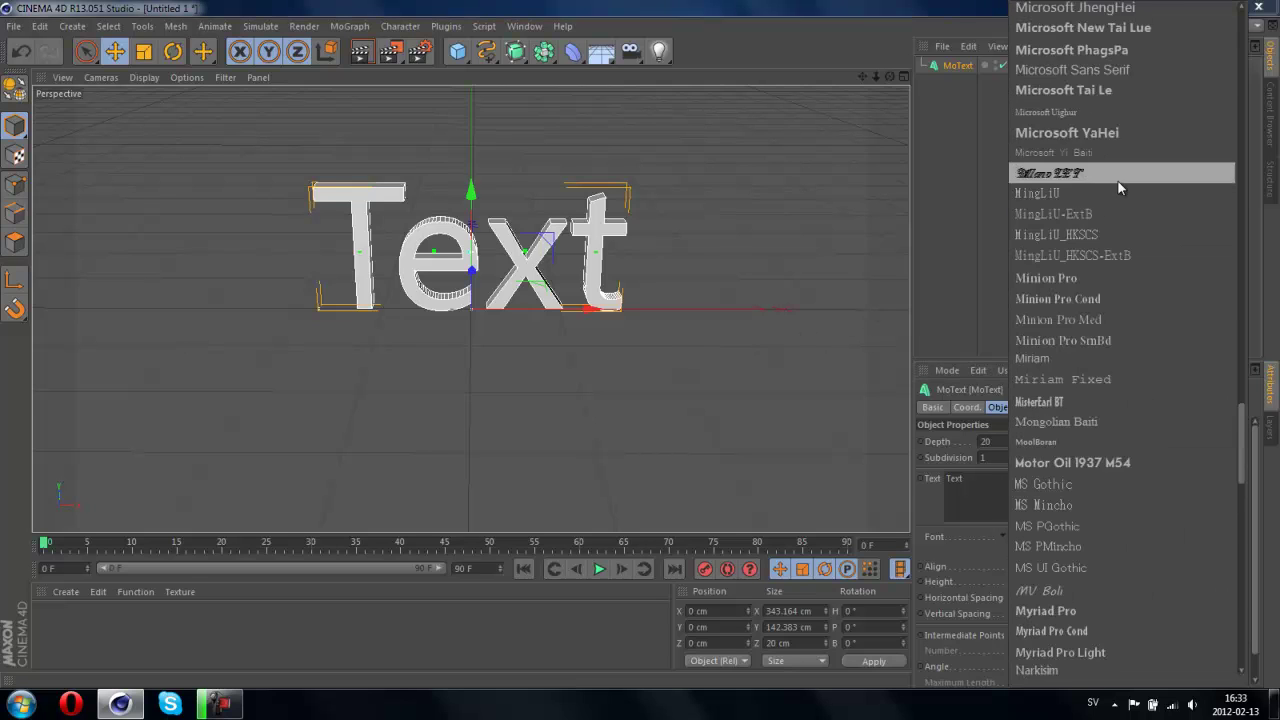
scroll(1118, 183, "up", 5)
scroll(1118, 183, "up", 5)
scroll(1118, 184, "up", 5)
scroll(1118, 181, "up", 5)
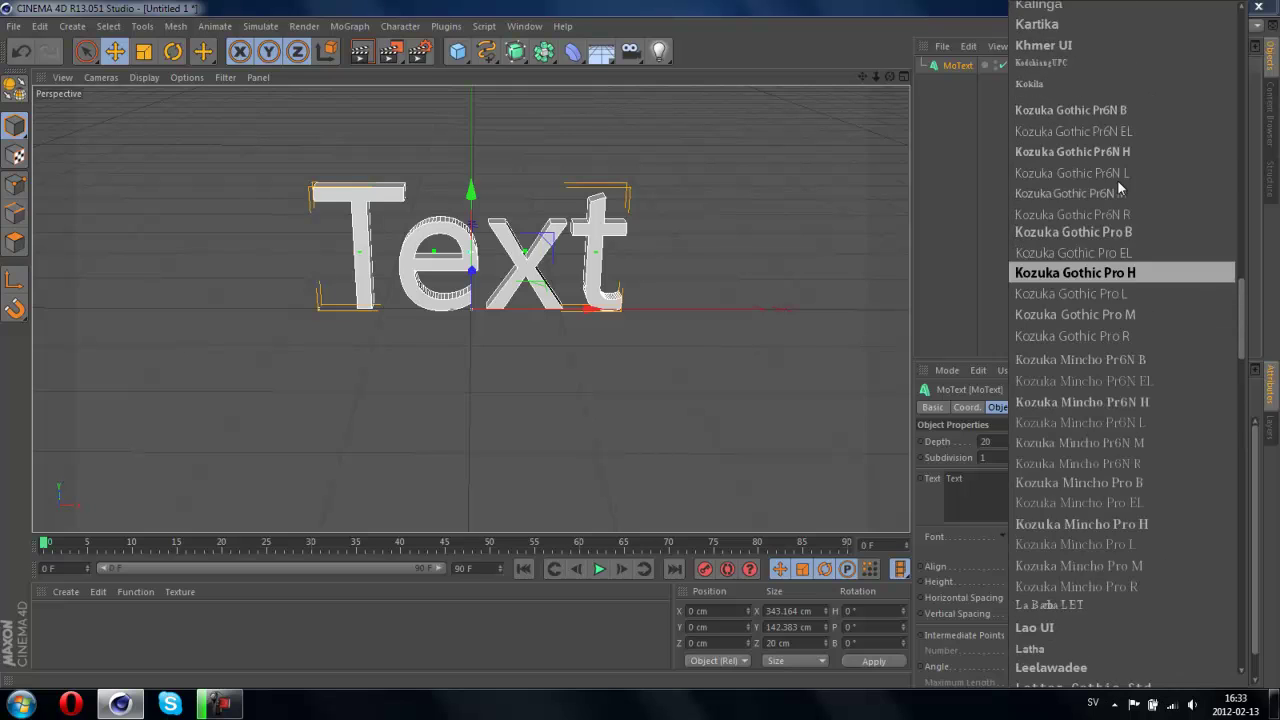
scroll(1118, 181, "up", 5)
scroll(1118, 181, "up", 5)
scroll(1118, 181, "up", 5)
scroll(1118, 184, "up", 5)
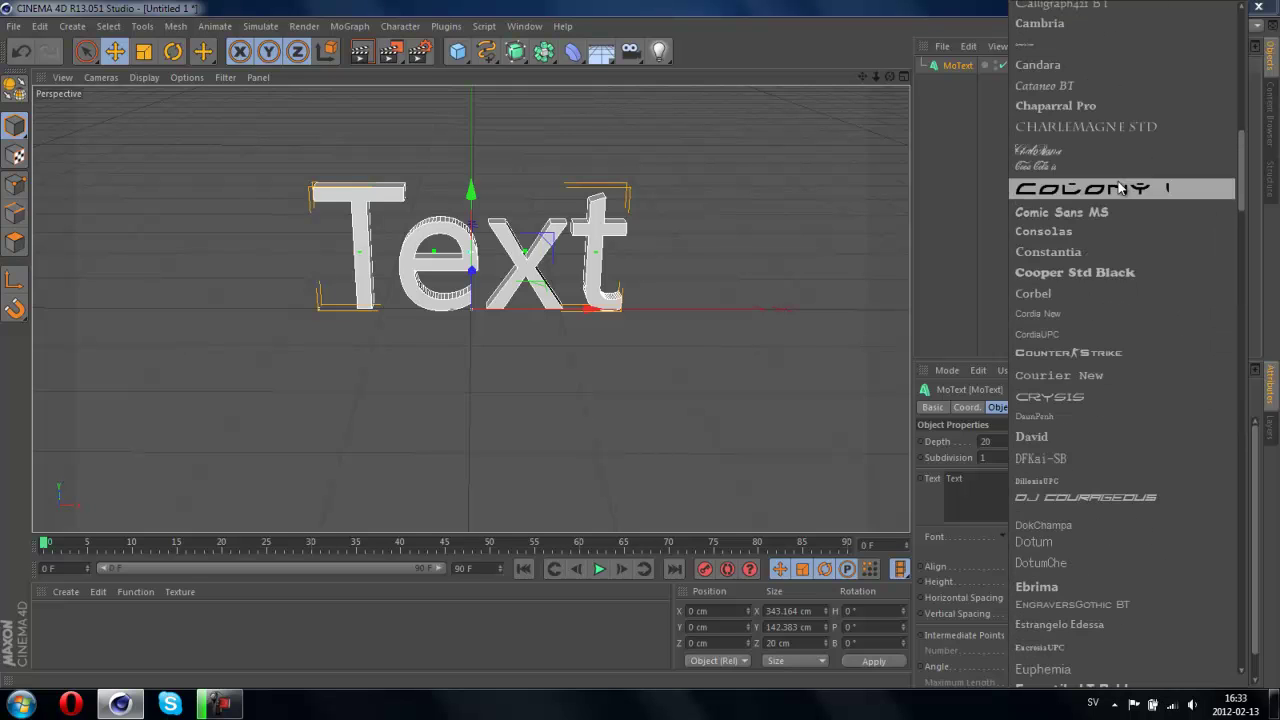
scroll(1118, 184, "up", 10)
scroll(1118, 185, "up", 4)
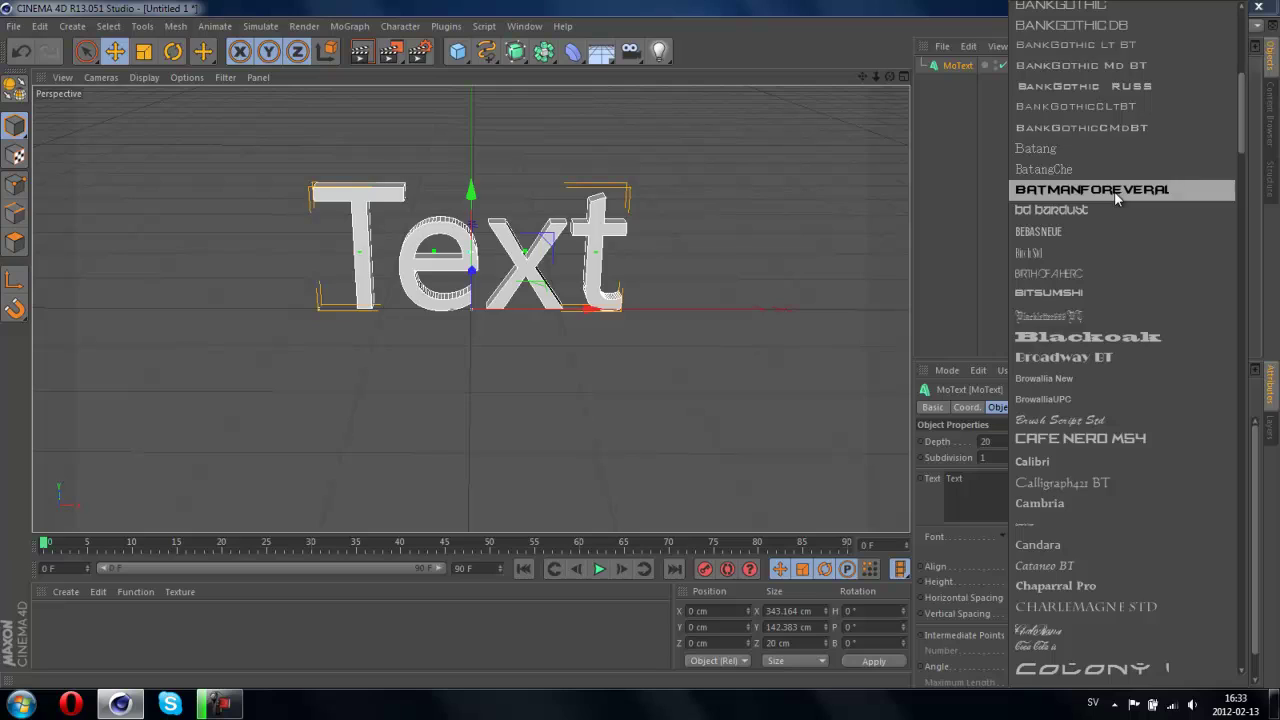
left_click(1117, 193)
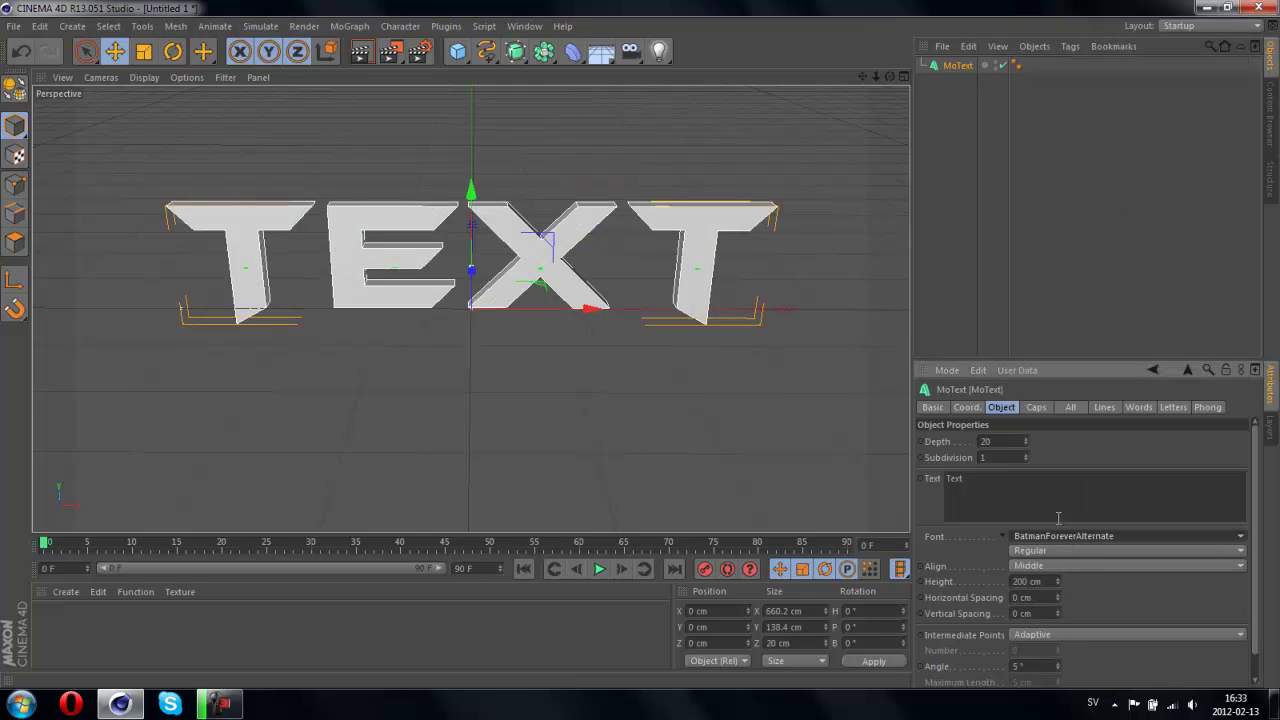
Step: Change the MoText text from 'Text' to 'optical flares'
key("ctrl+a")
type("opti")
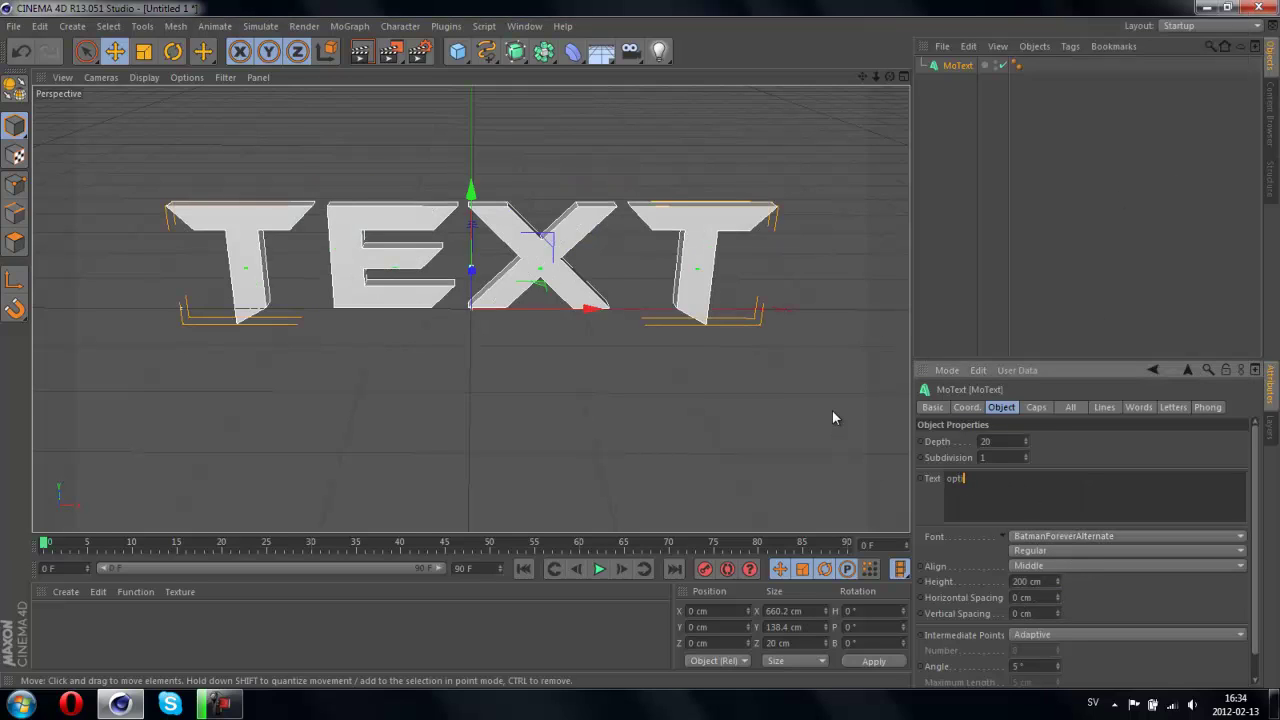
type("cal flares")
left_click(1072, 438)
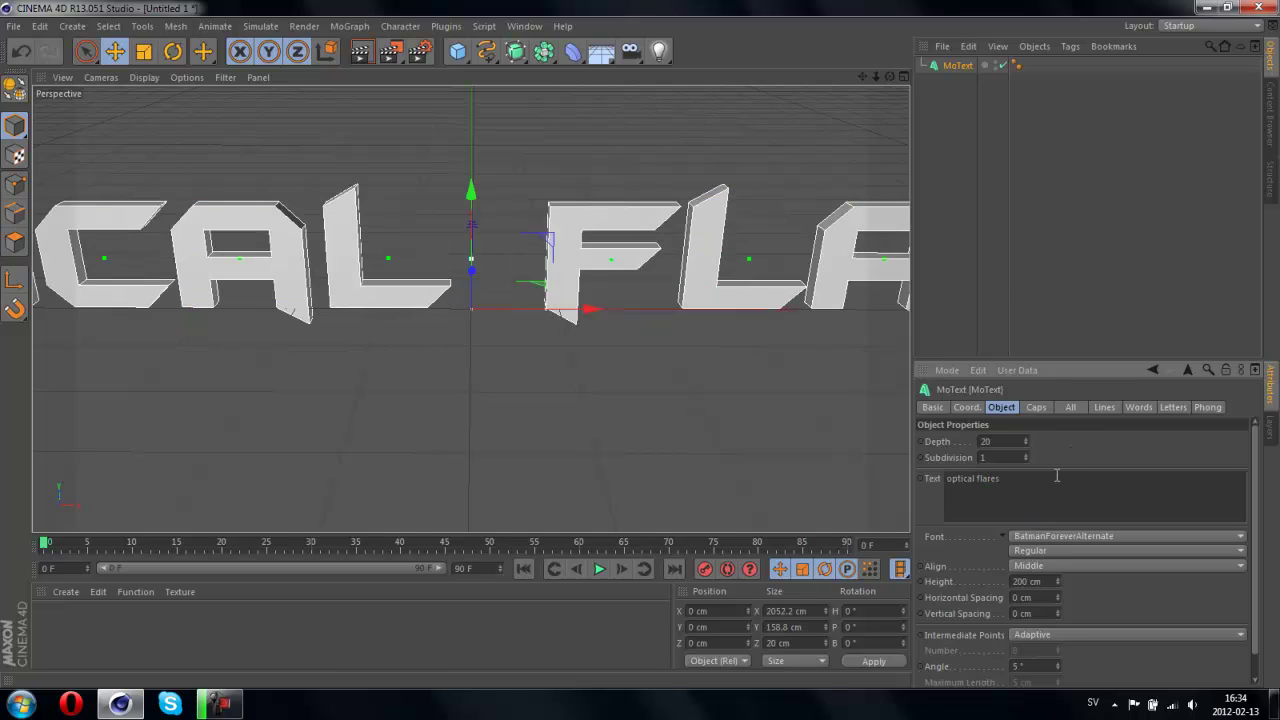
Step: Reduce the text height to 88 cm and view it slightly from above
double_click(1020, 581)
type("100")
key("Return")
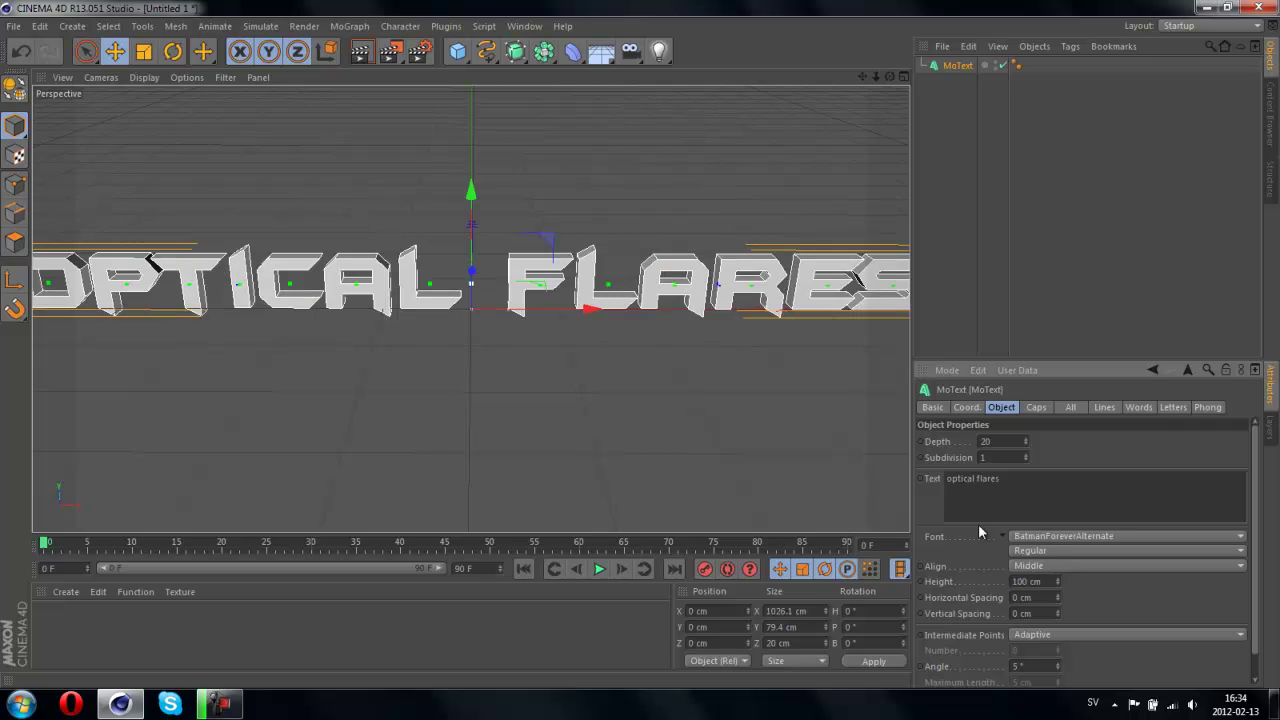
left_click_drag(1060, 580, 1060, 581)
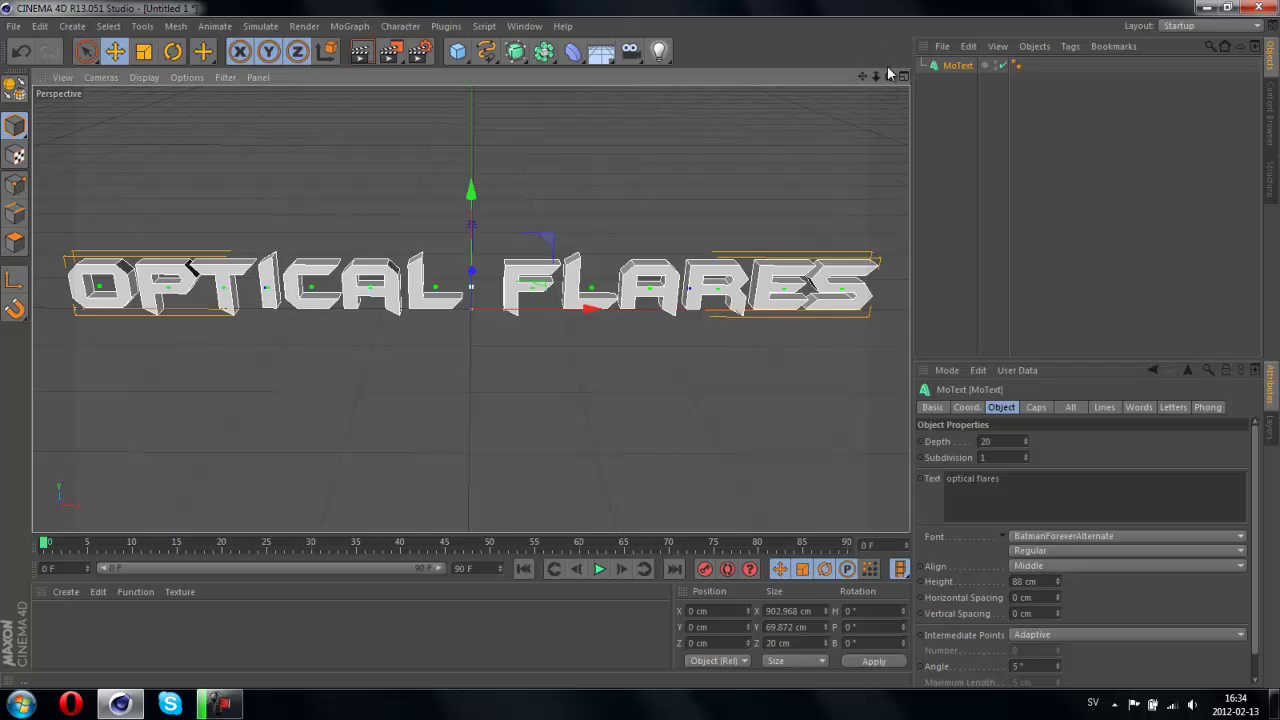
left_click_drag(641, 332, 640, 345, "alt")
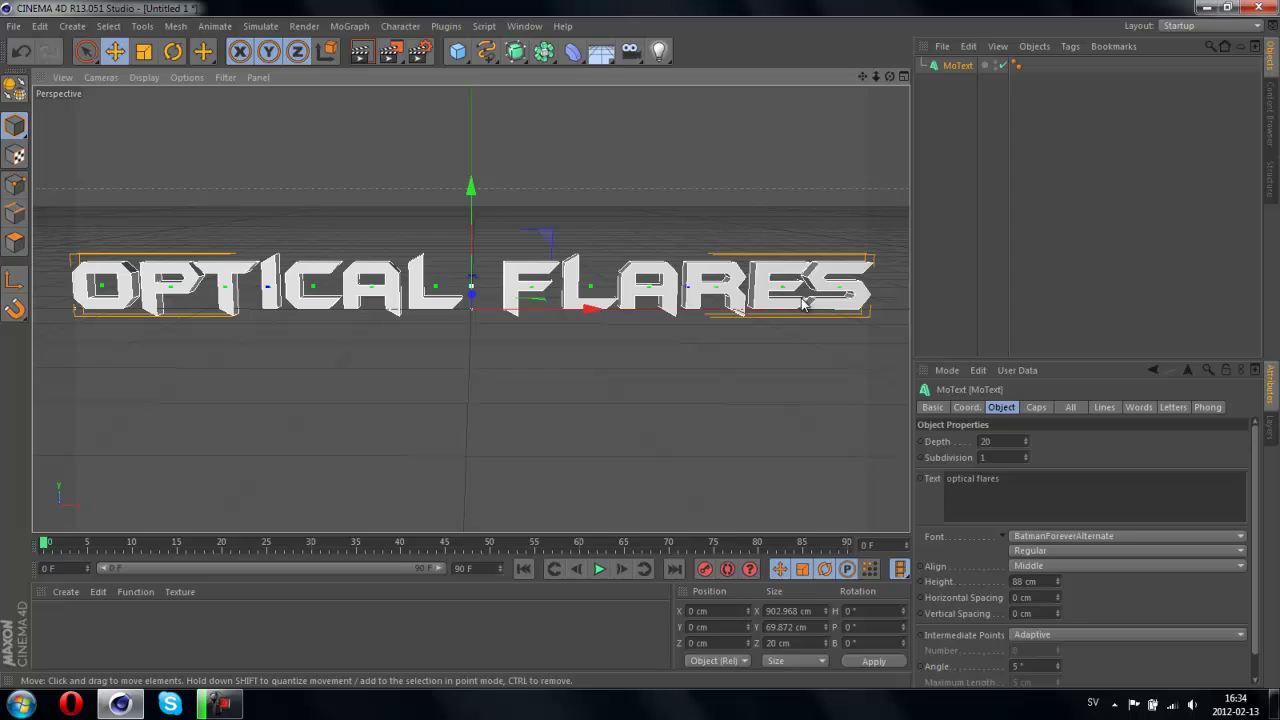
Step: Keep the 100 cm extrusion depth and give both front and back fillet caps
left_click(999, 437)
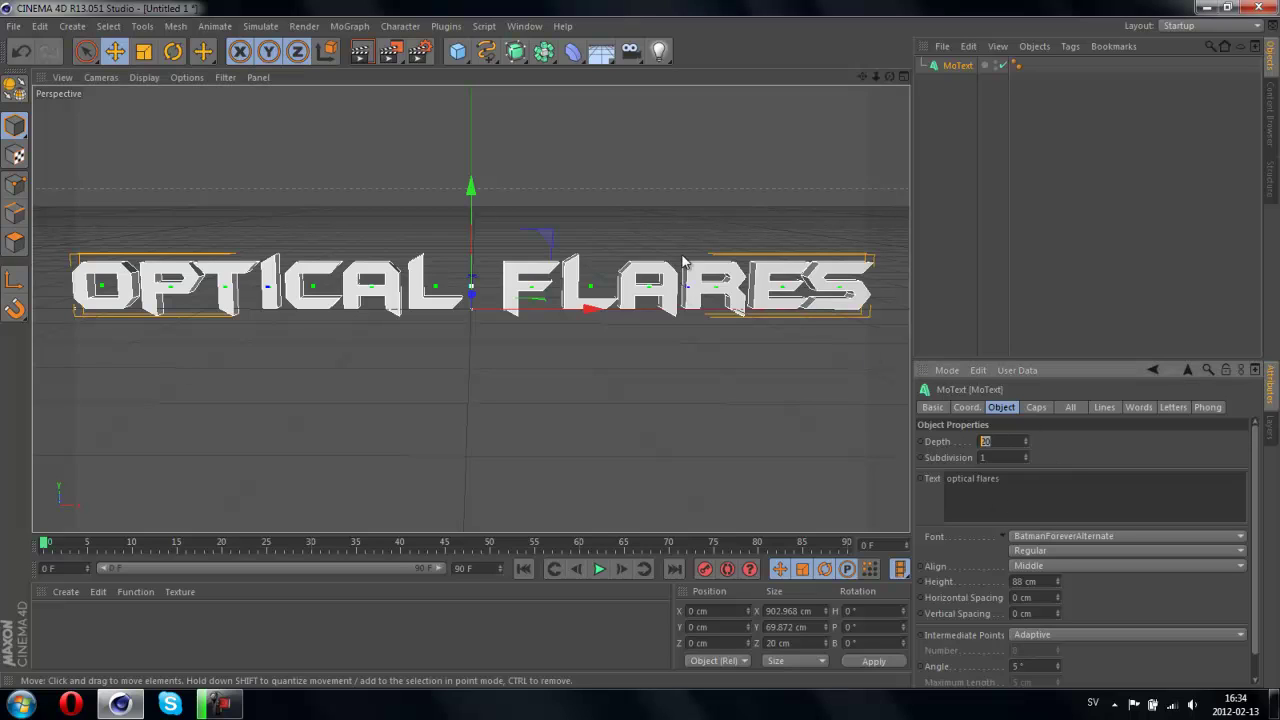
type("100")
key("Return")
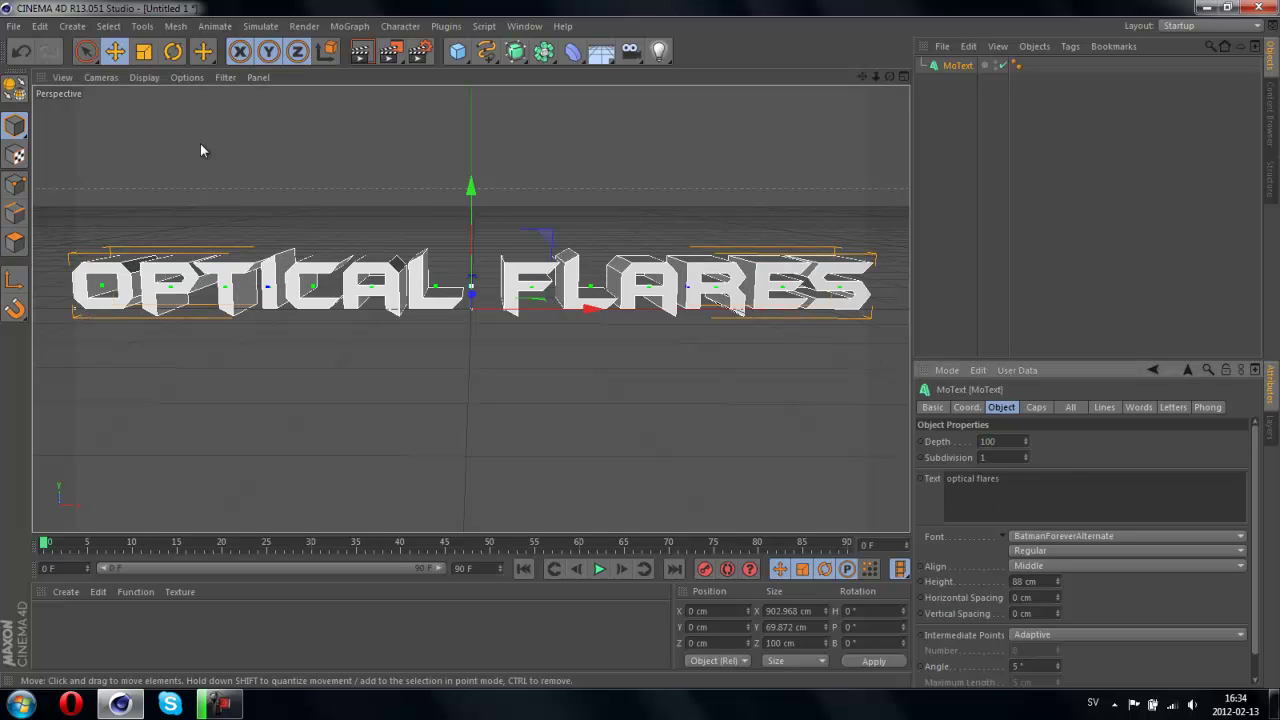
left_click(1037, 408)
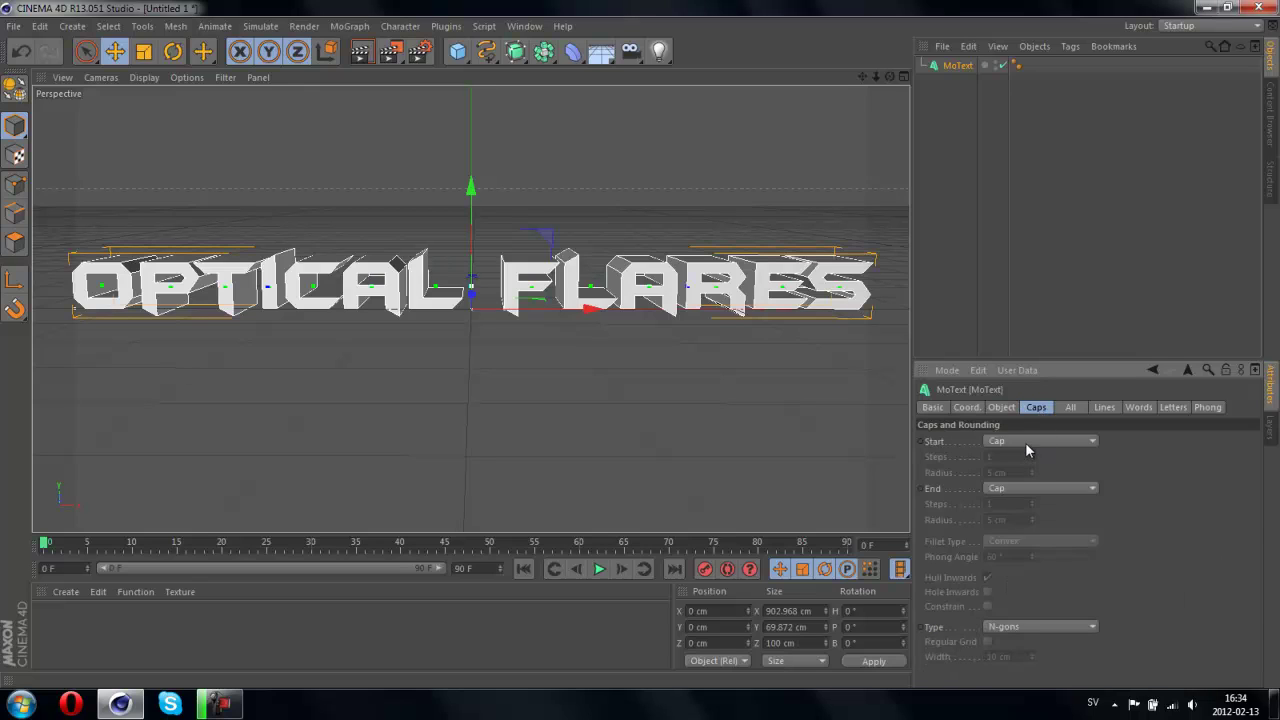
left_click(1025, 443)
left_click(1029, 508)
left_click(1021, 492)
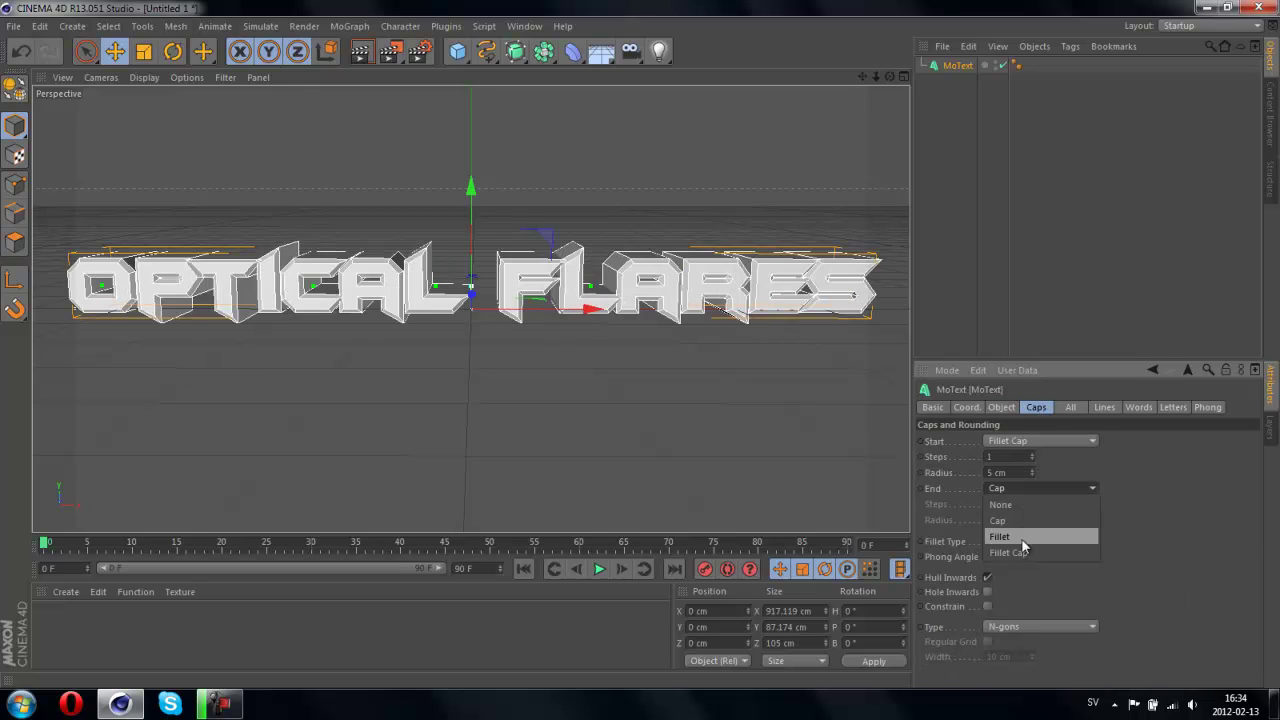
left_click(1030, 548)
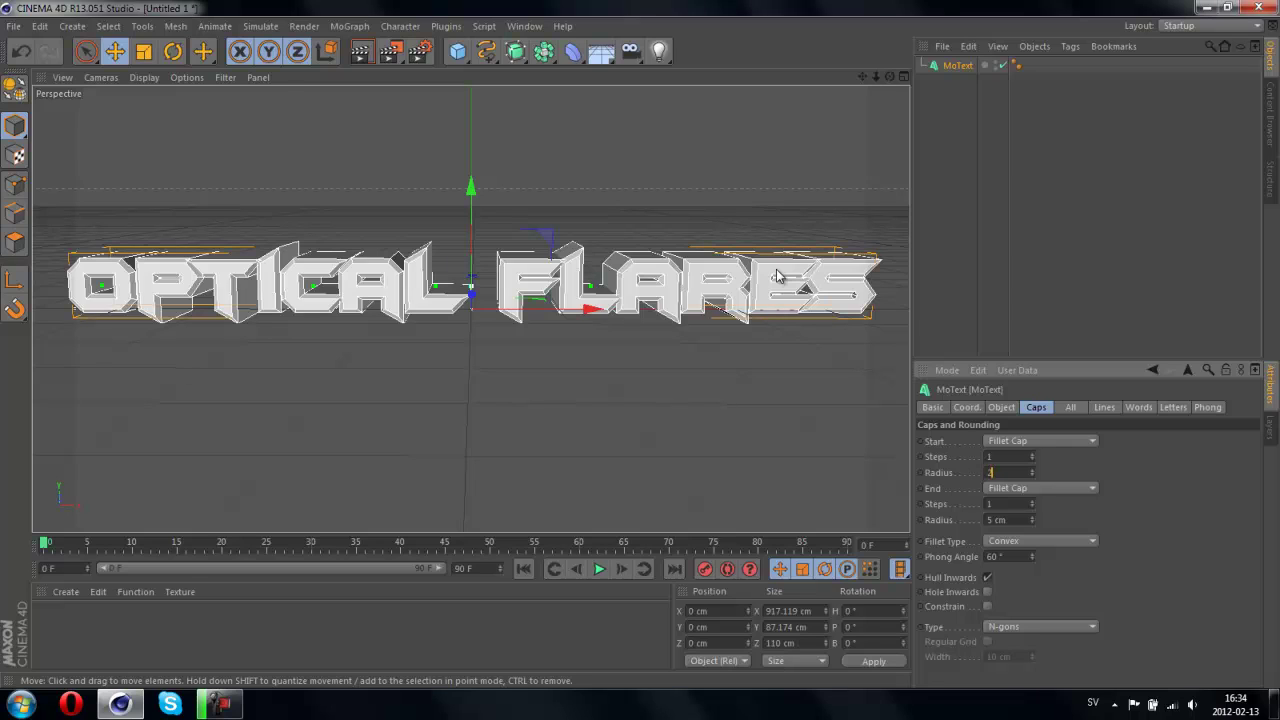
Step: Set the front and back fillet radius to 2 cm
type("2")
left_click(1000, 457)
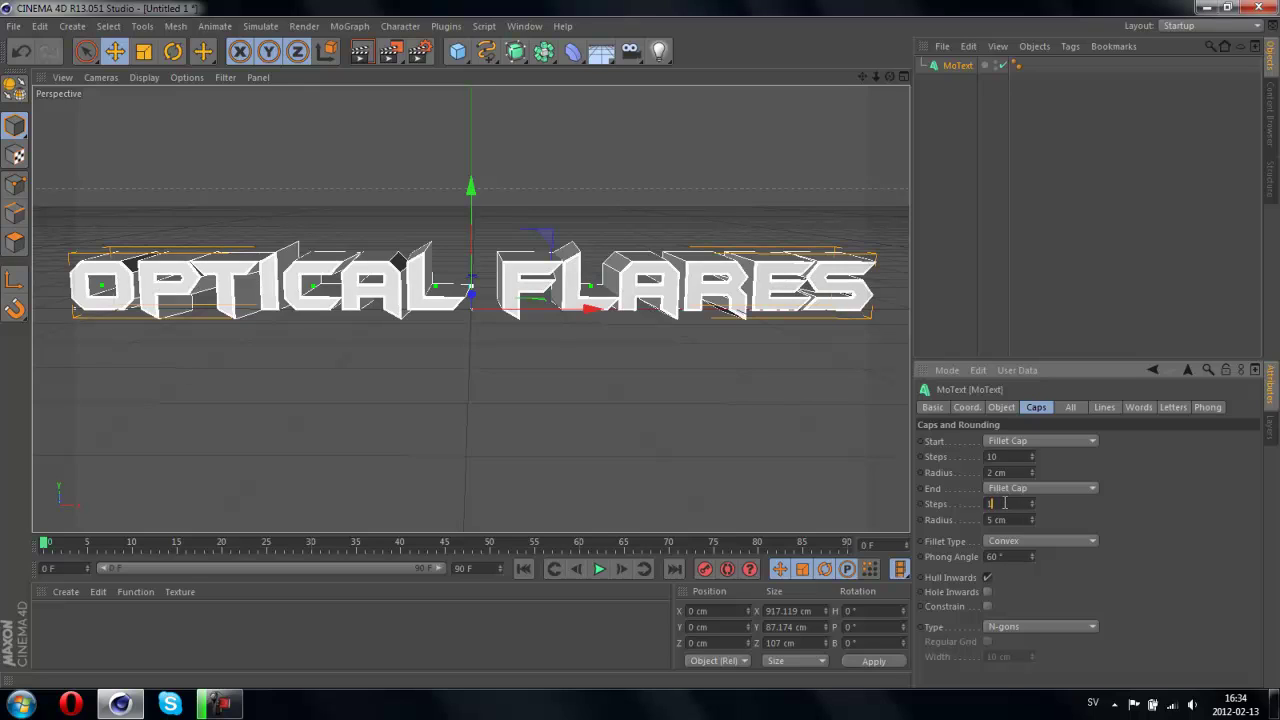
type("2")
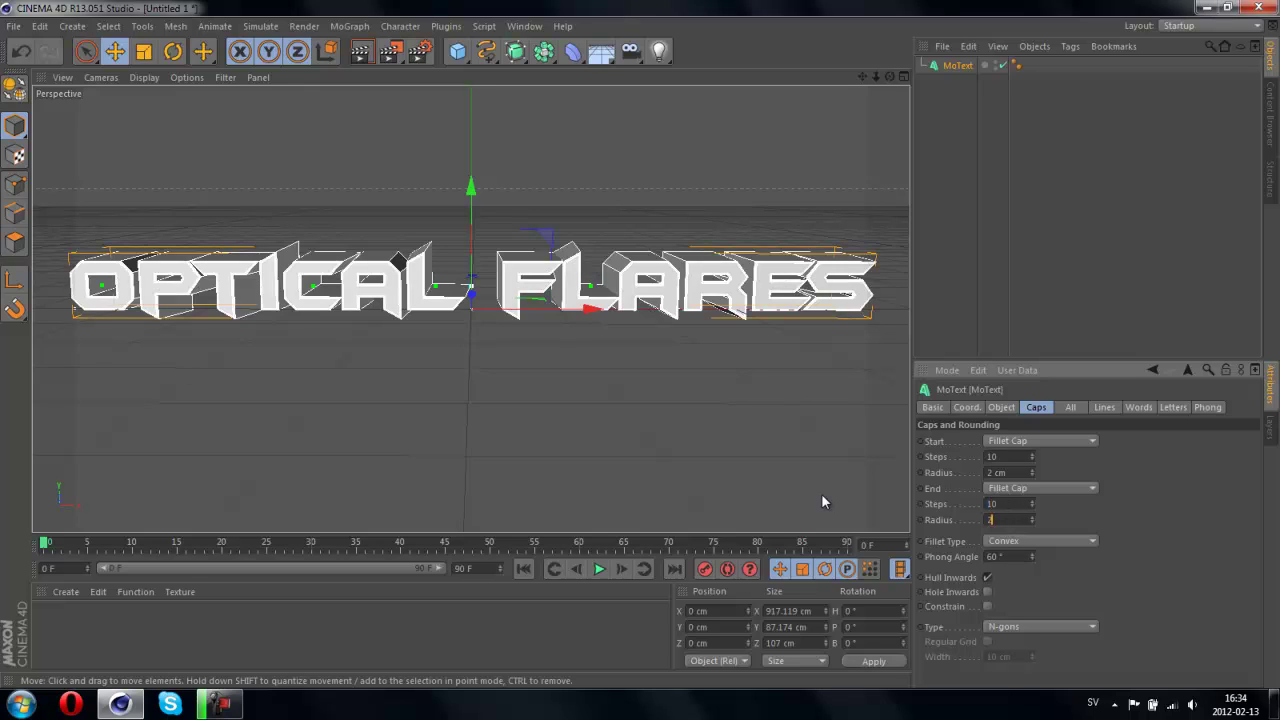
left_click(1116, 512)
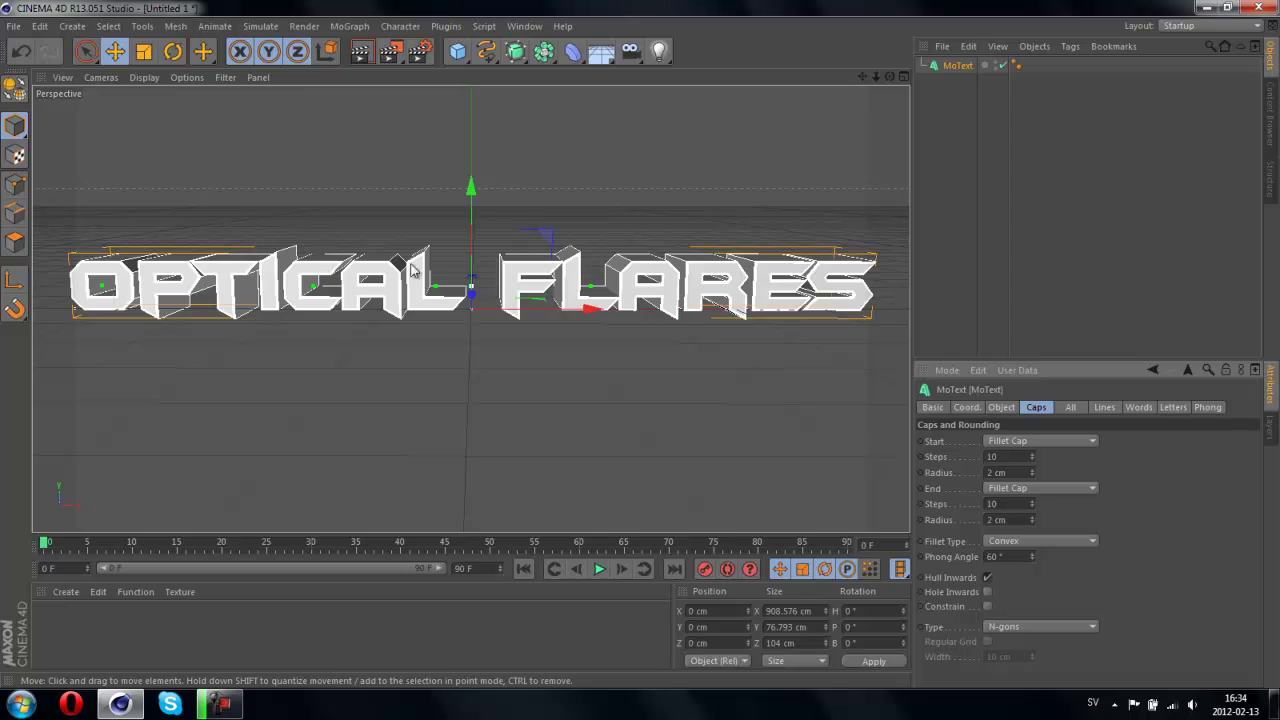
Step: Render a preview of the filleted text, then deselect it to return to the editor view
left_click(359, 52)
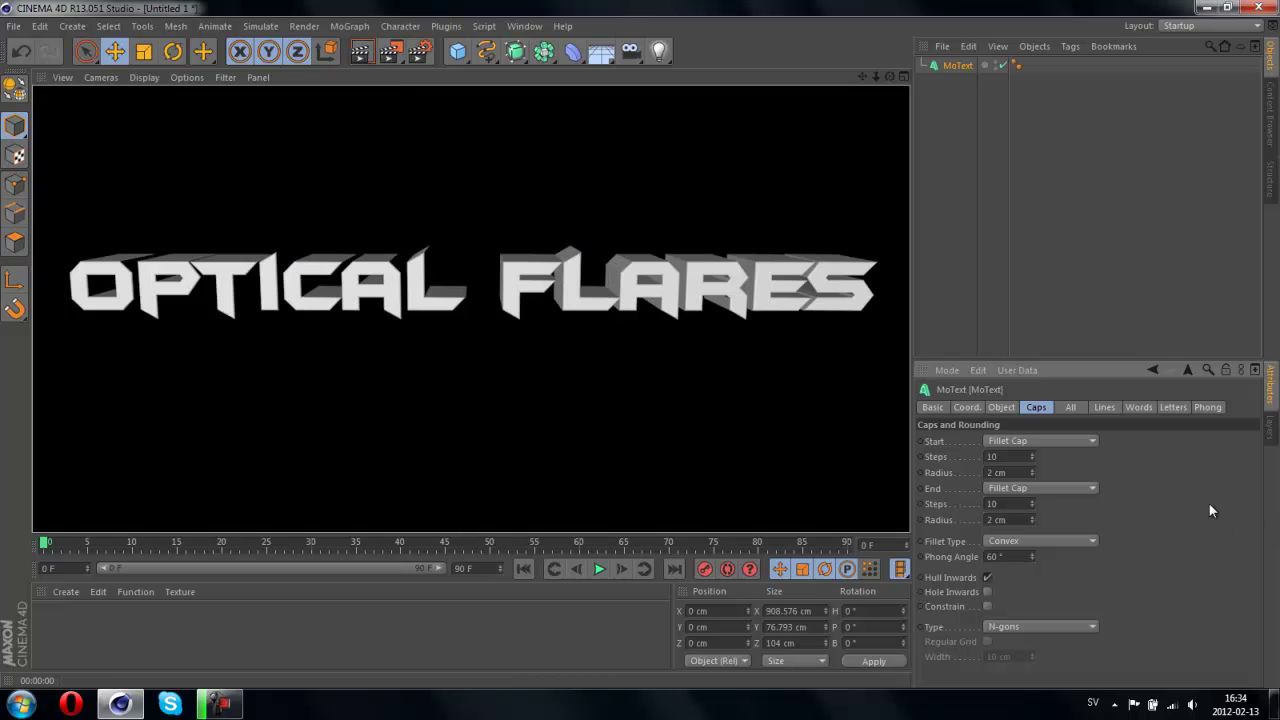
left_click(1001, 407)
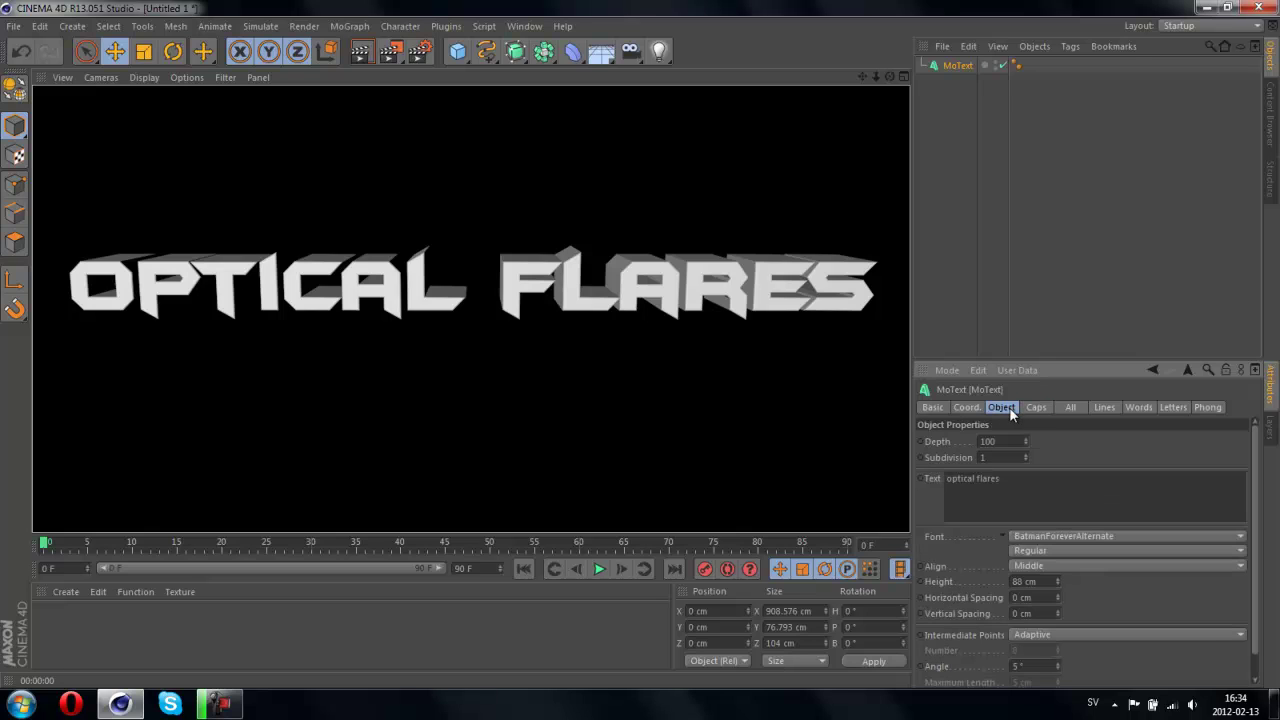
left_click(953, 337)
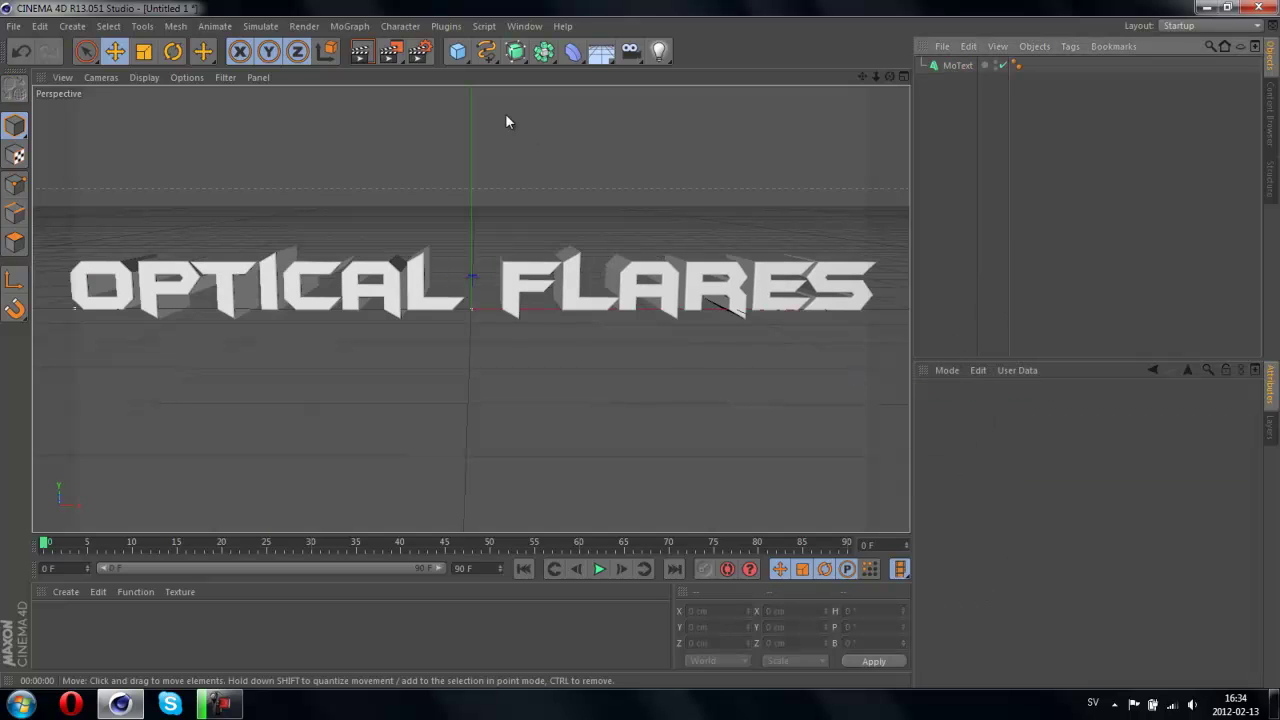
Step: Add a light with an Artifact lens glow of 3 beams, 0 breaks and 31° rotation
left_click(658, 51)
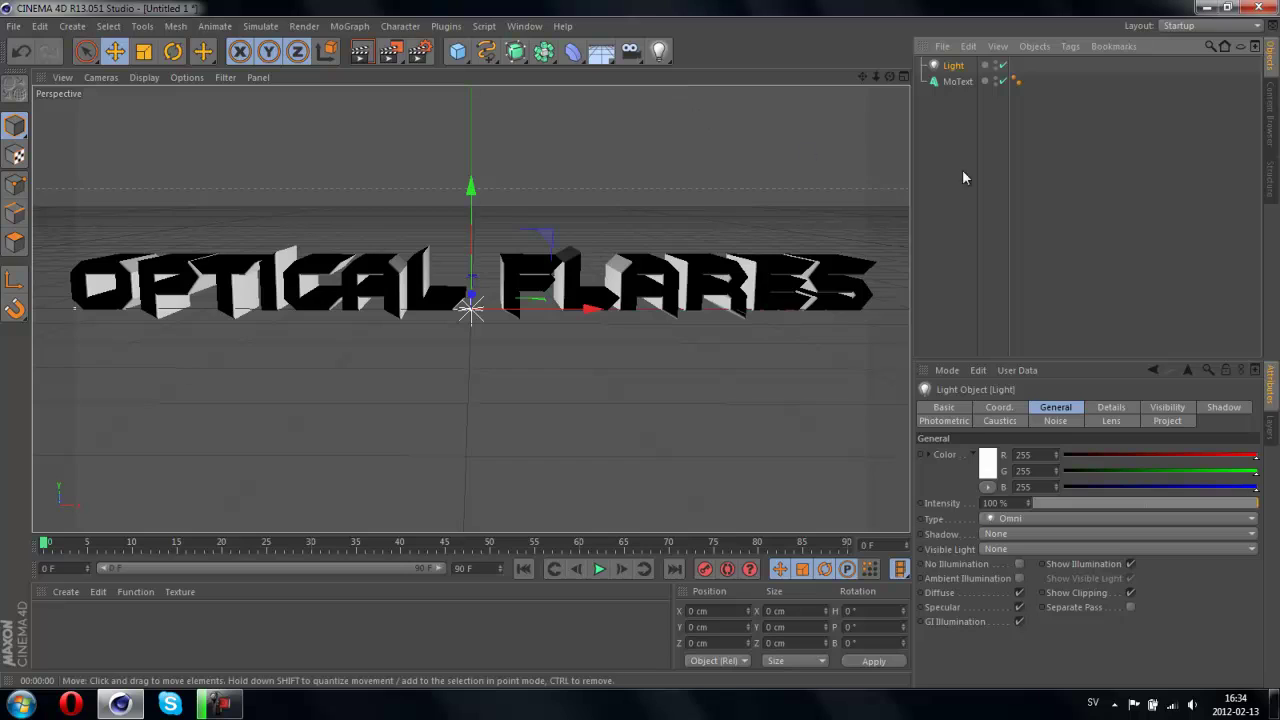
left_click(1110, 421)
left_click(1076, 533)
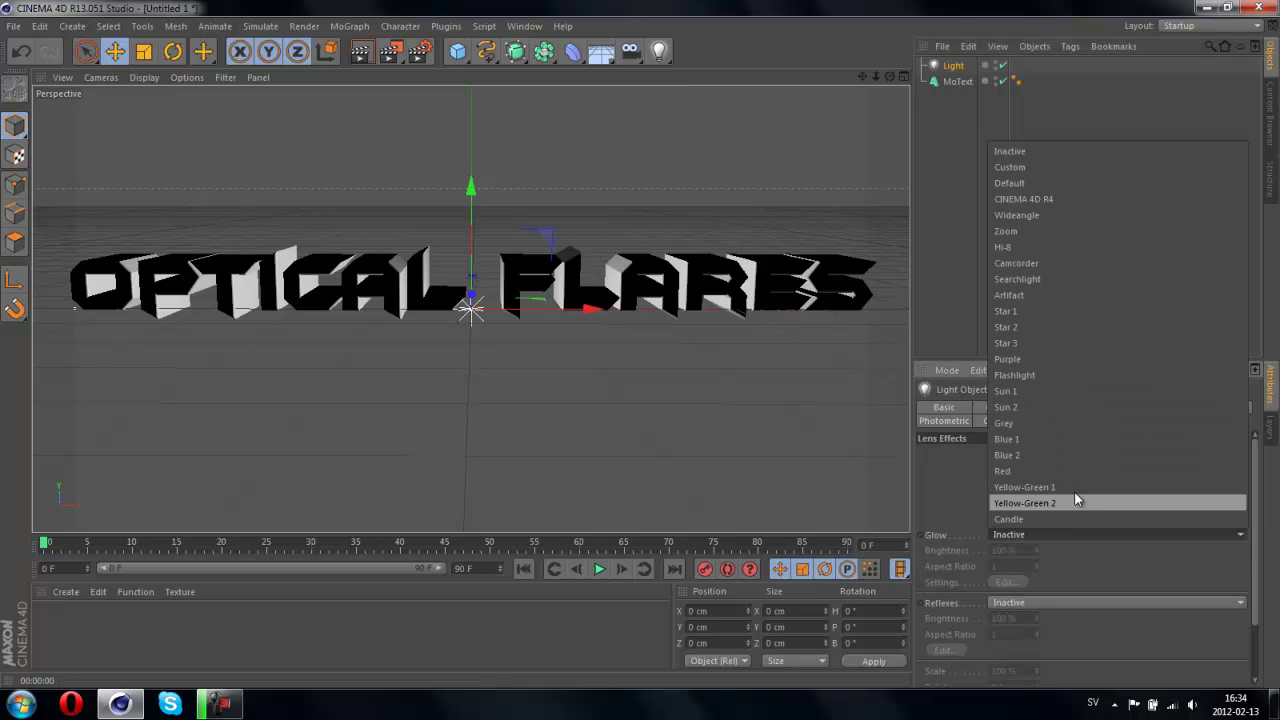
left_click(1051, 295)
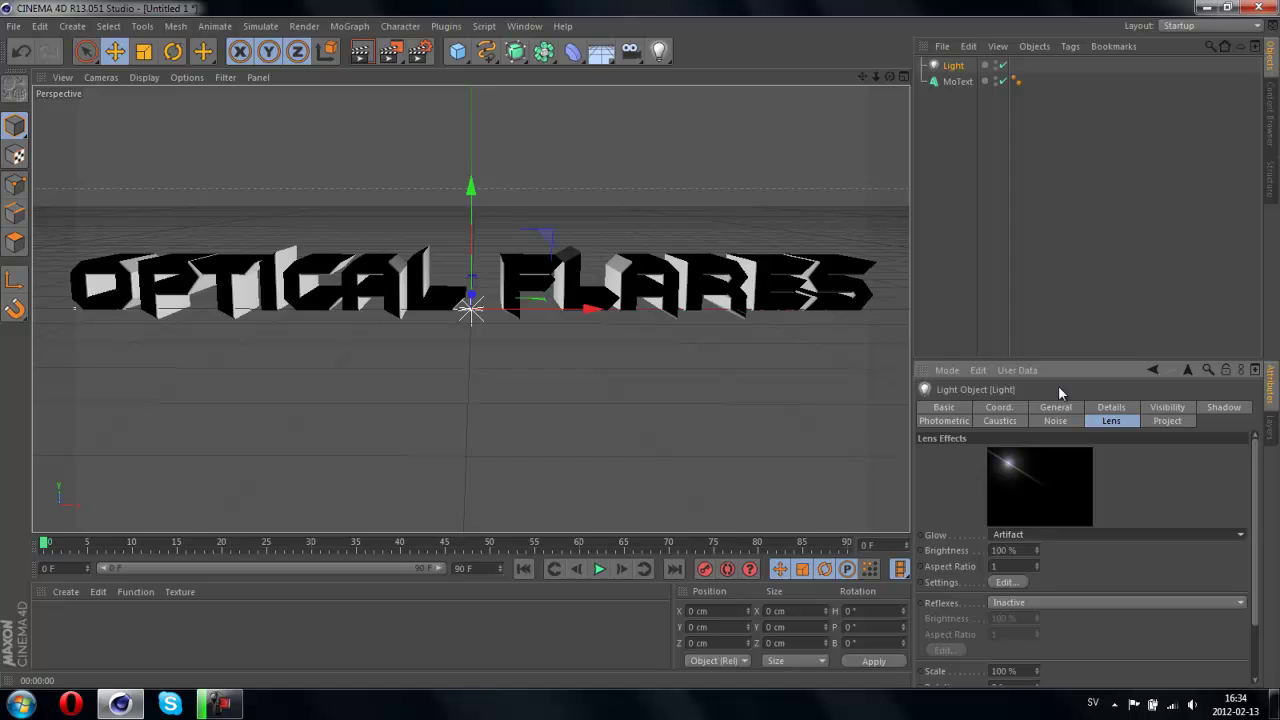
left_click(1006, 582)
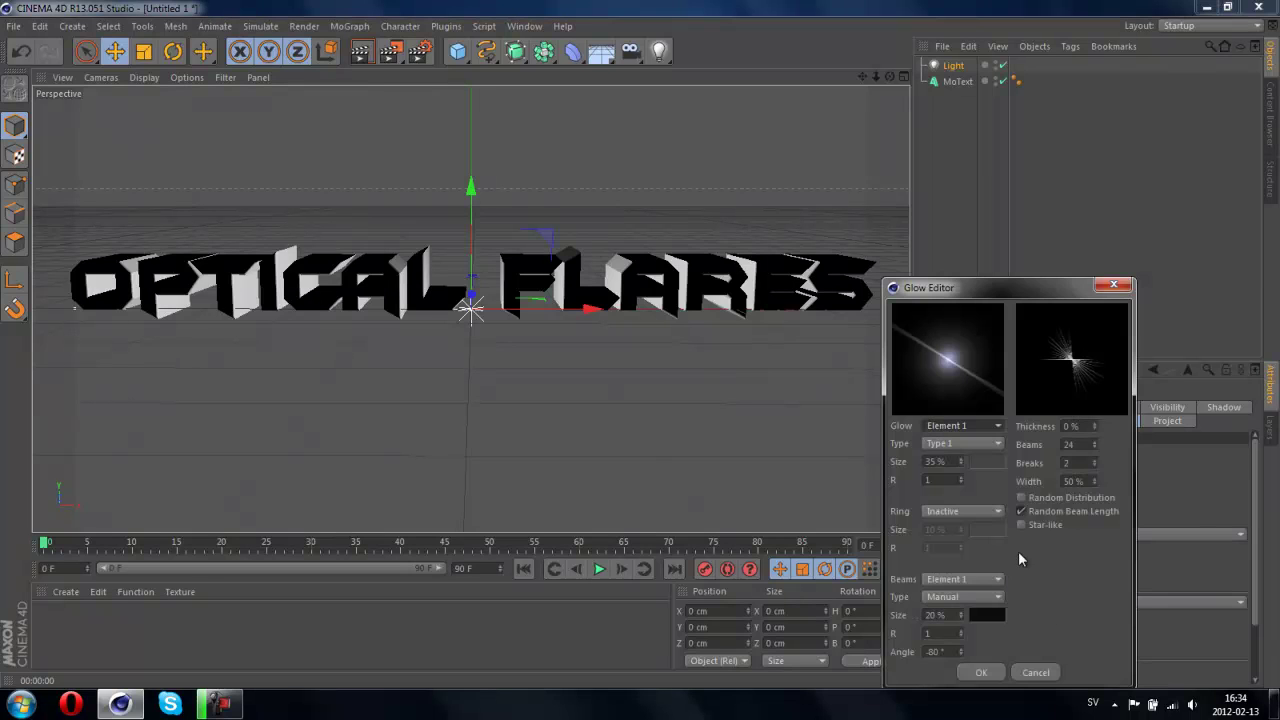
double_click(1080, 443)
type("3")
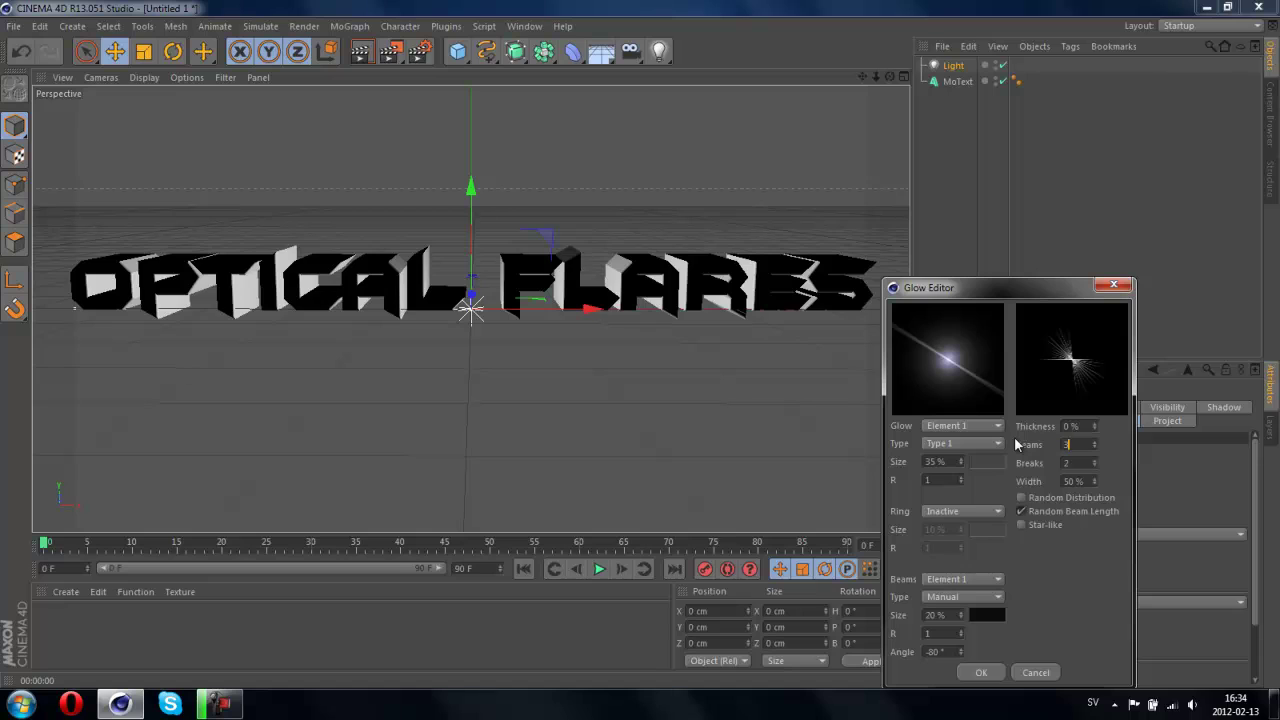
key("Tab")
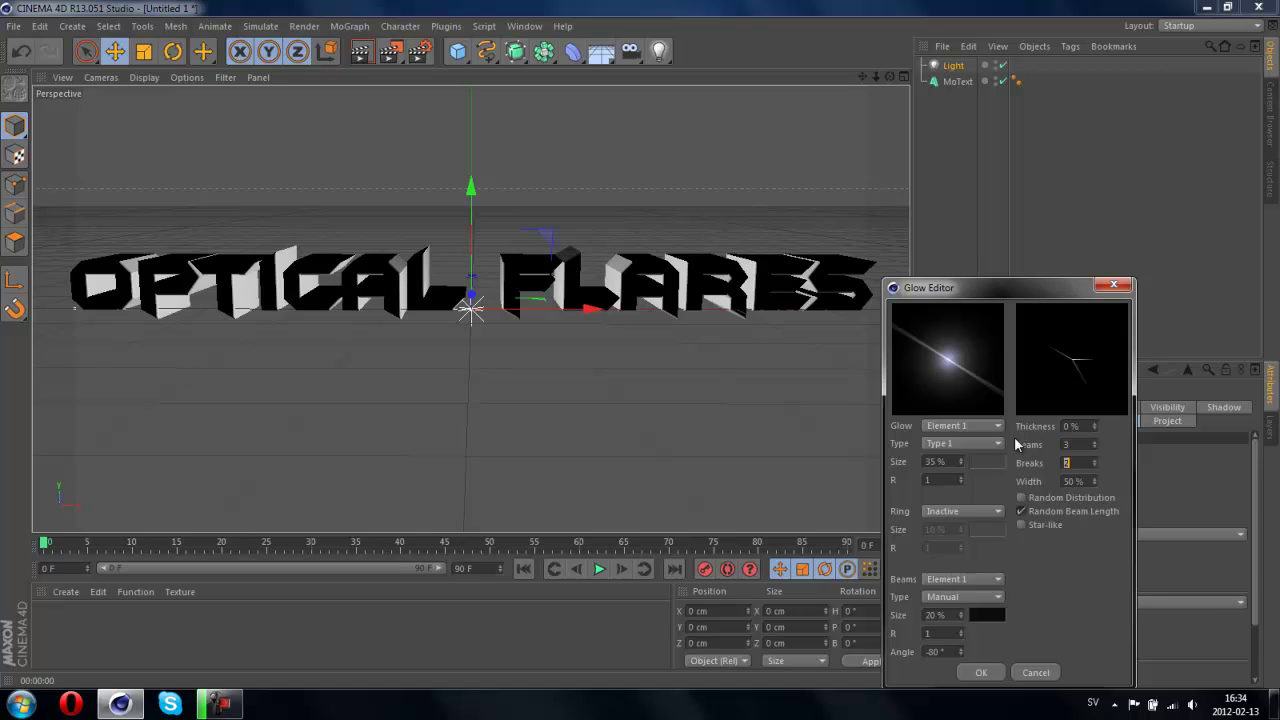
type("0")
left_click(981, 672)
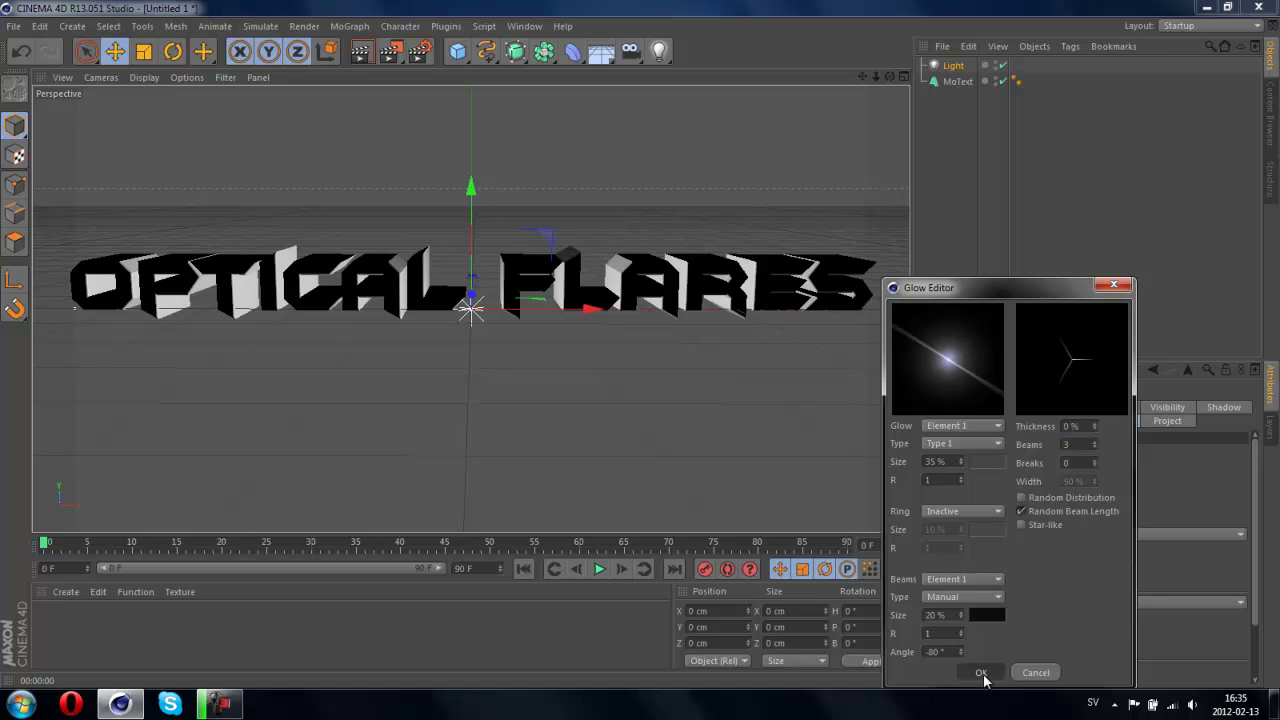
scroll(1020, 662, "down", 2)
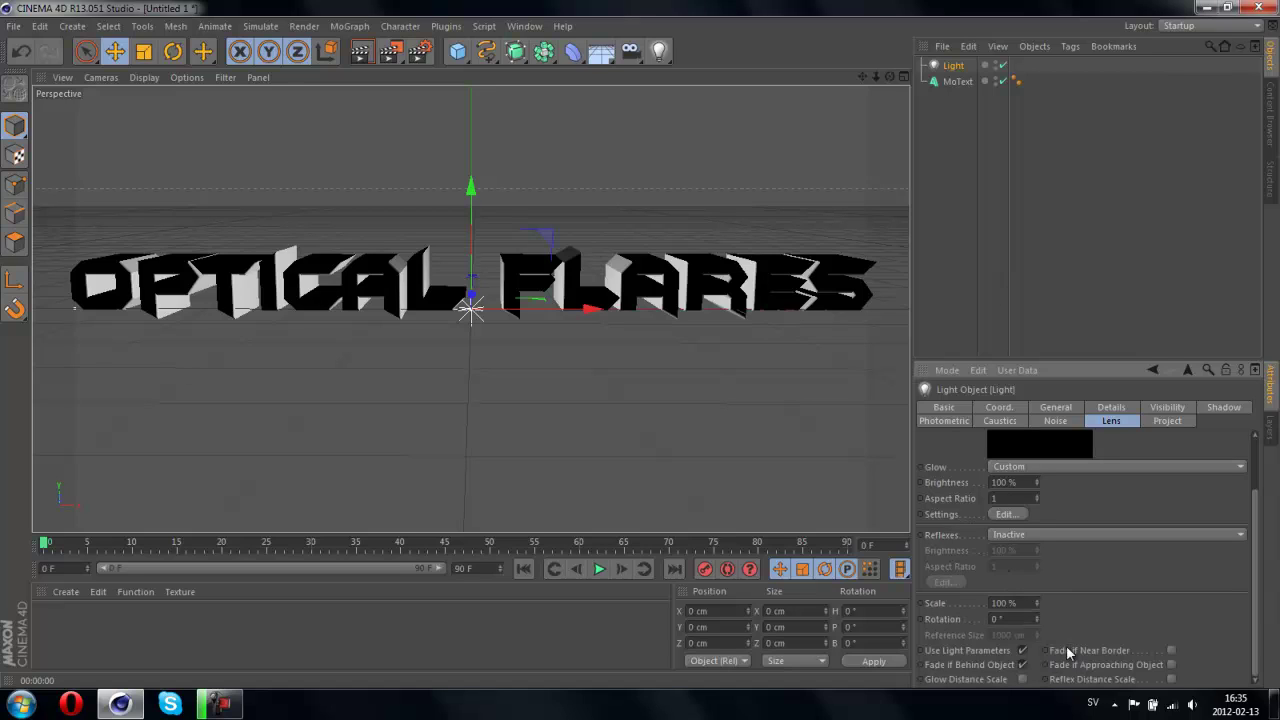
double_click(1017, 619)
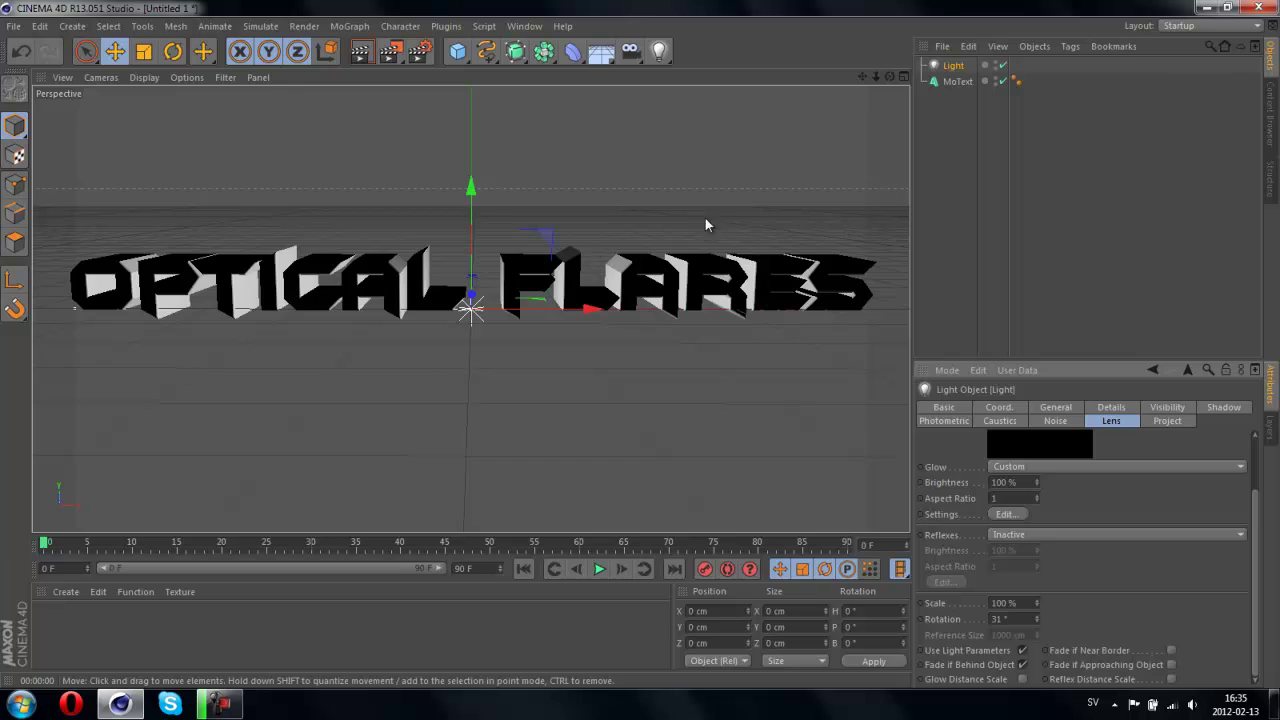
Step: Move the light up and right to X 290.175, Y 47.461, Z -19.416 cm behind 'ES'
left_click(903, 77)
left_click(297, 425)
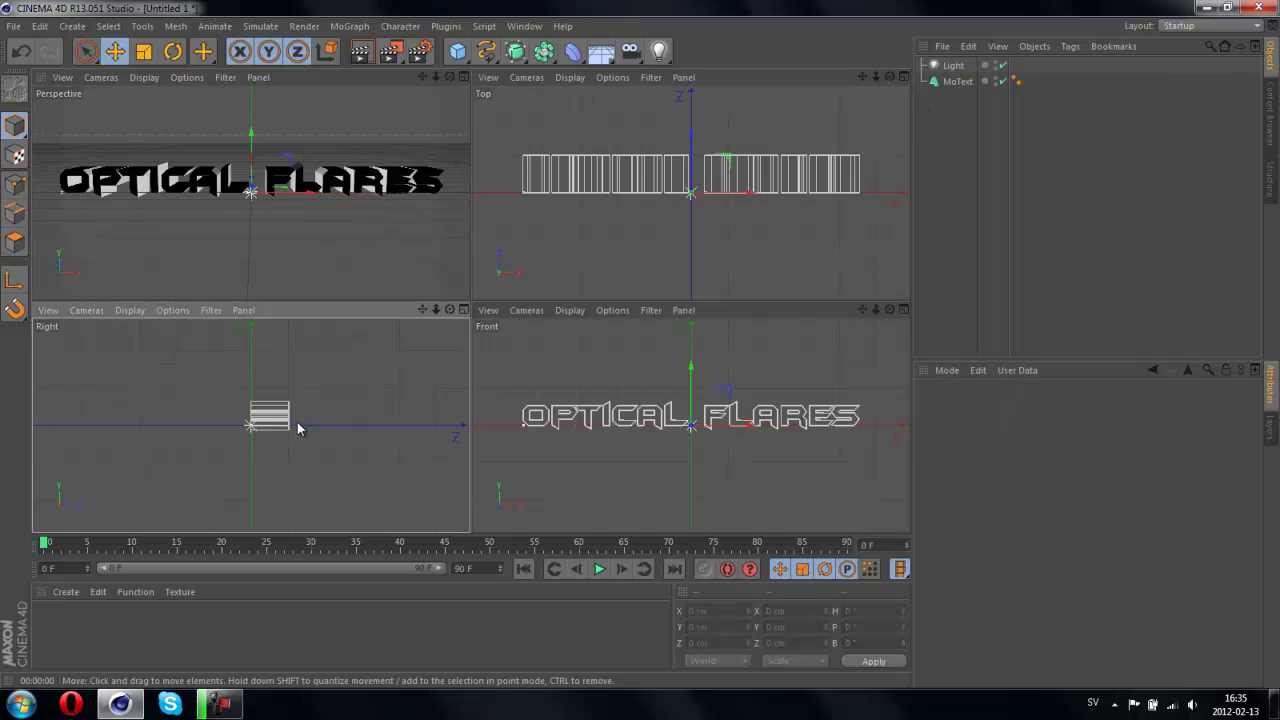
left_click(267, 433)
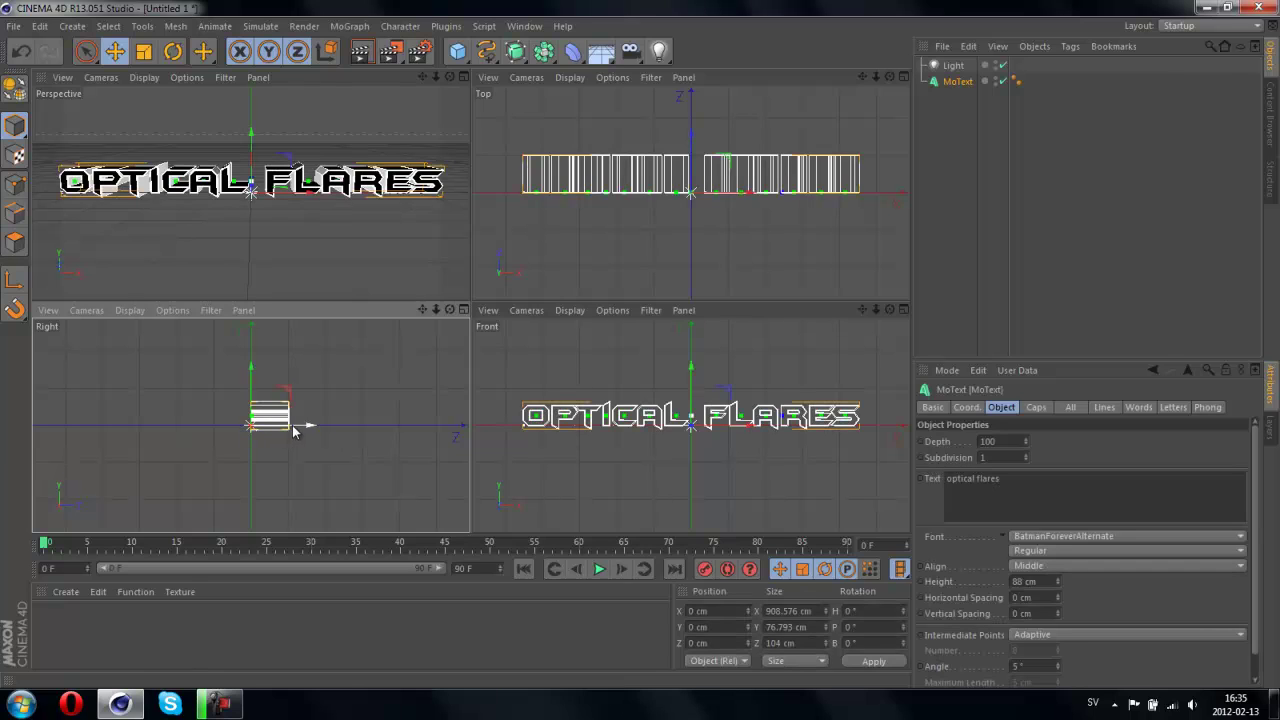
left_click(300, 424)
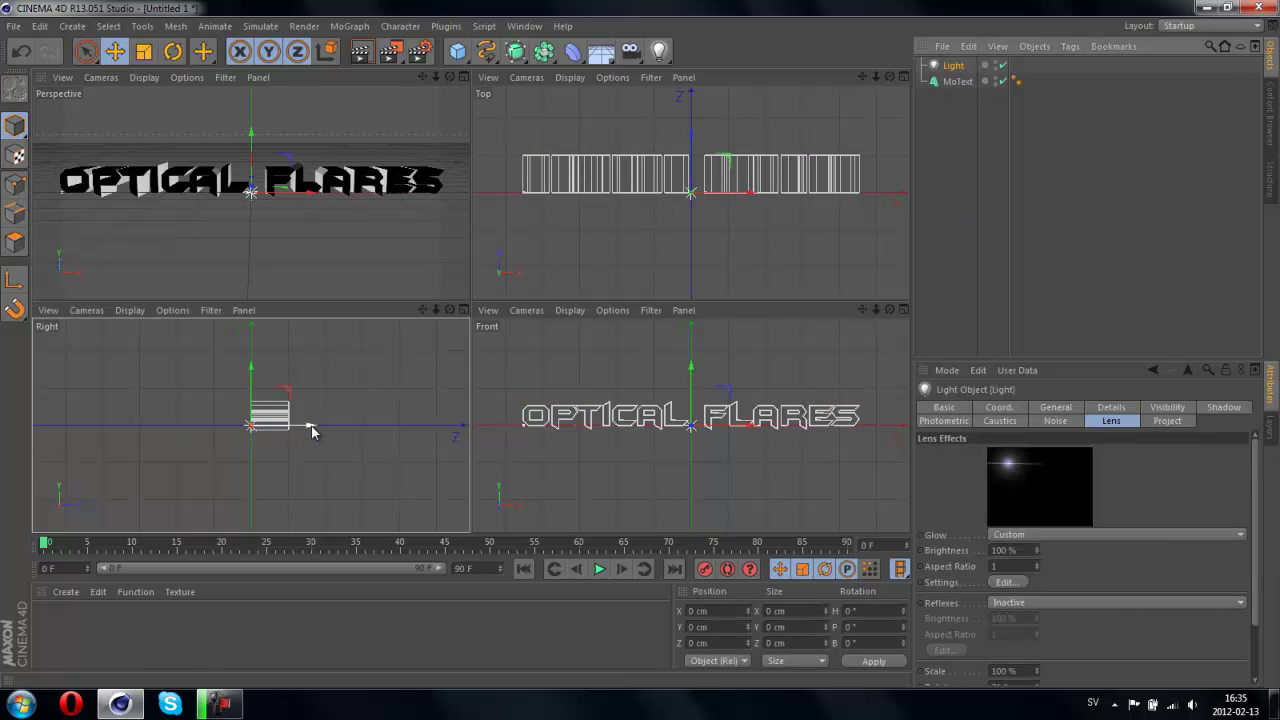
mouse_move(308, 427)
left_mouse_down()
mouse_move(271, 428)
mouse_move(248, 395)
left_mouse_up()
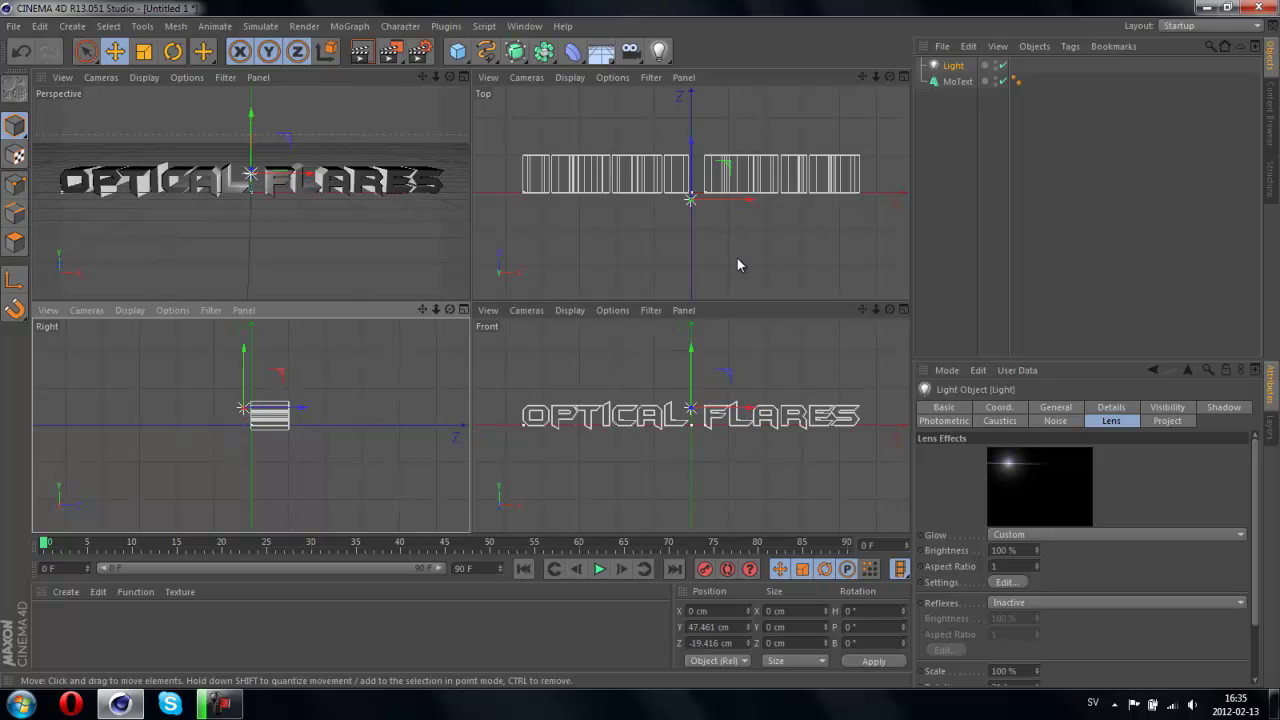
left_click(463, 77)
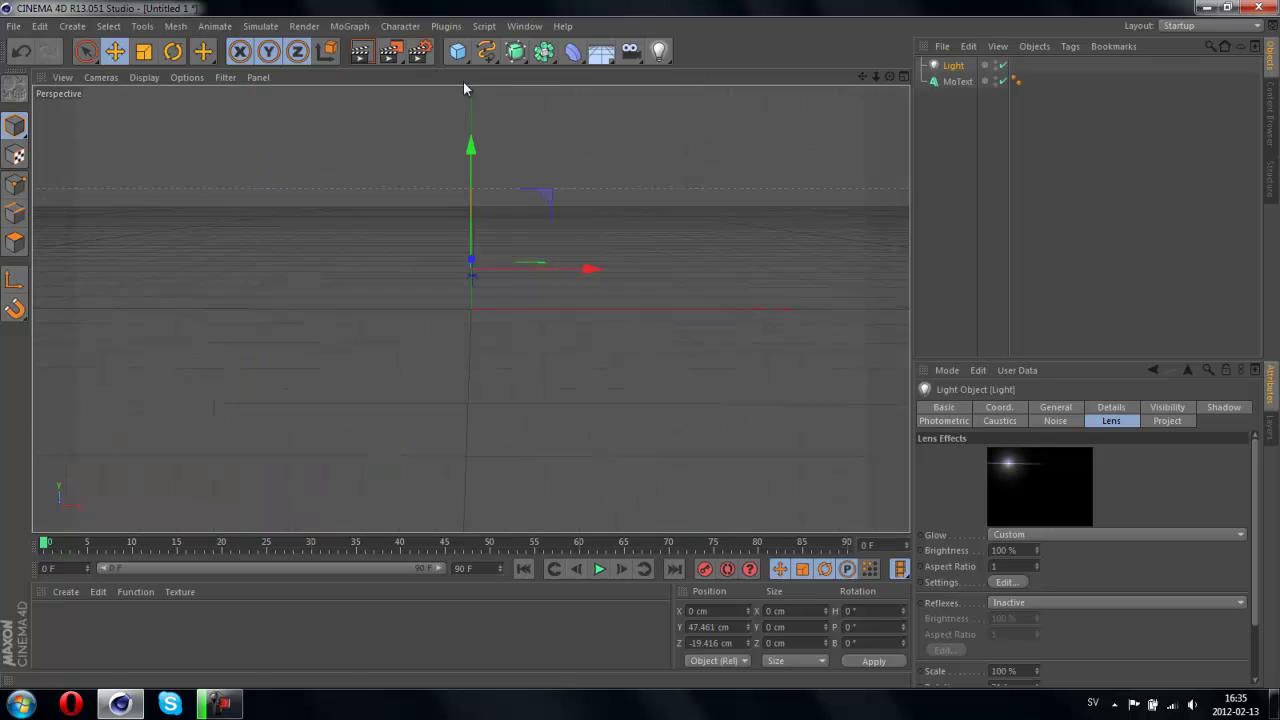
left_click_drag(527, 276, 797, 285)
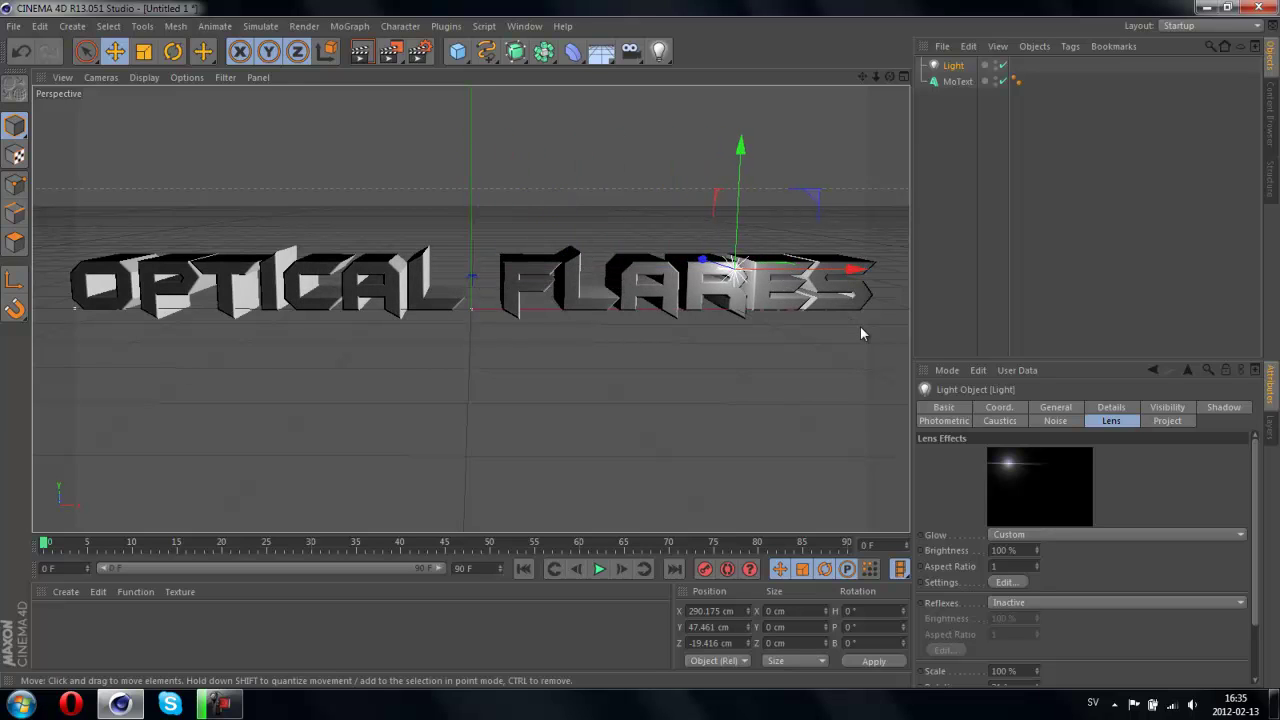
Step: Preview the flare render, then make the light colour pure red (R255 G0 B0)
left_click(360, 51)
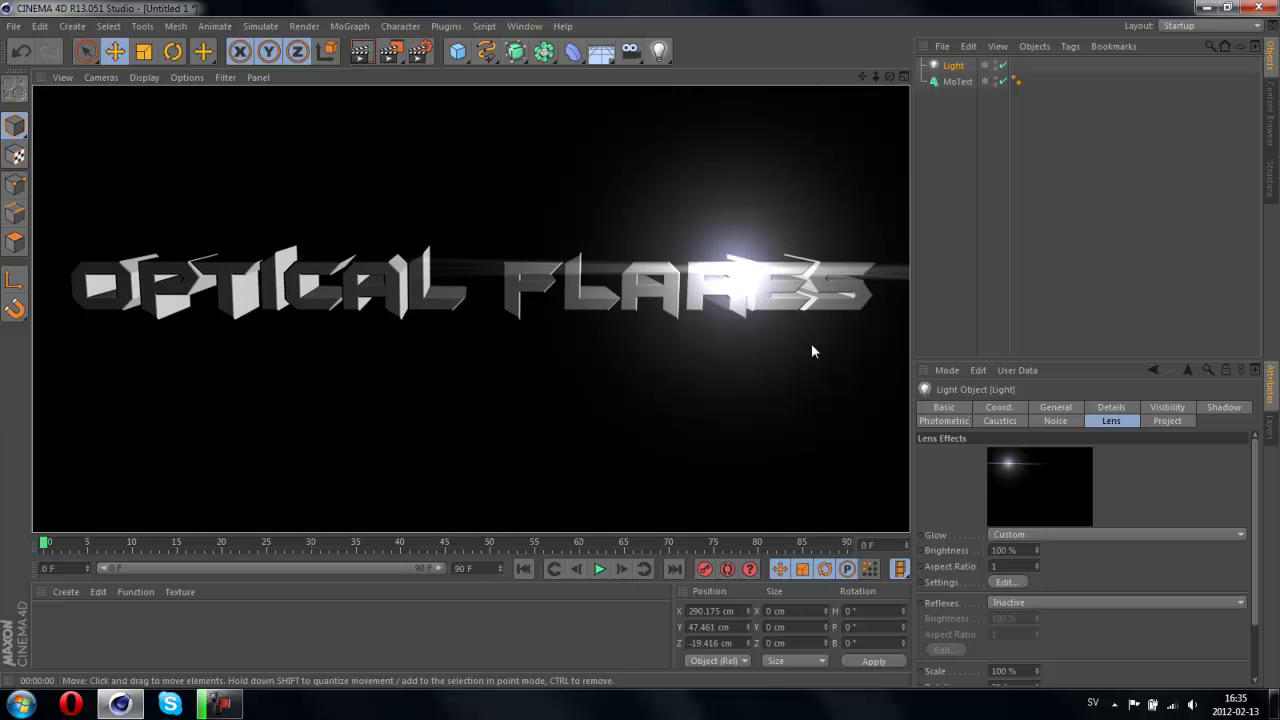
left_click(955, 67)
left_click(1056, 407)
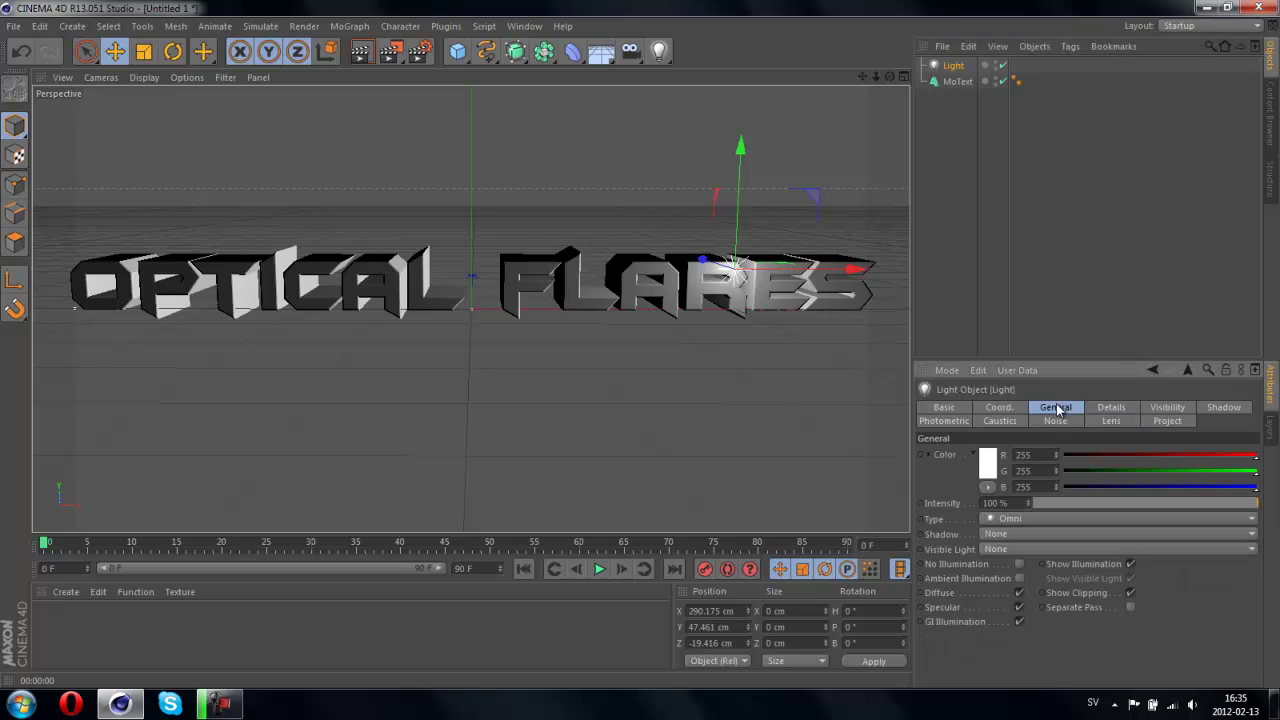
left_click(990, 465)
left_click(997, 412)
left_click(963, 539)
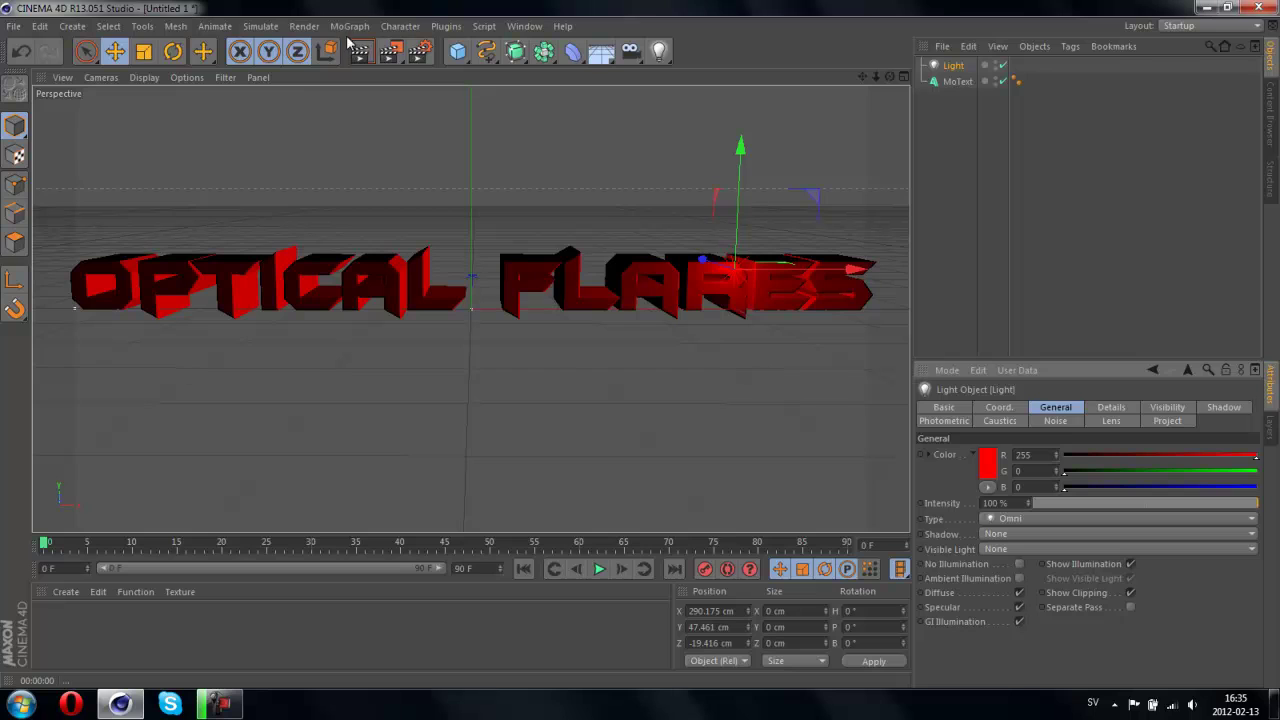
Step: Add a second light coloured pure red
left_click(658, 55)
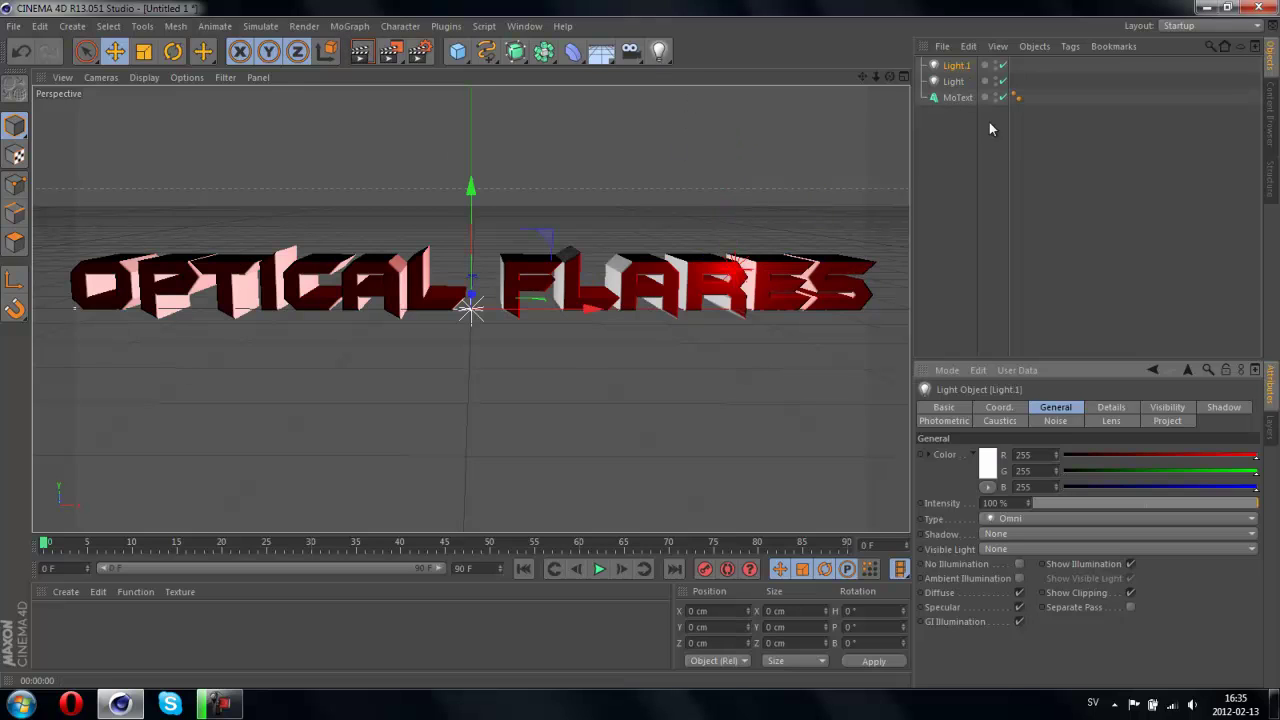
left_click(983, 466)
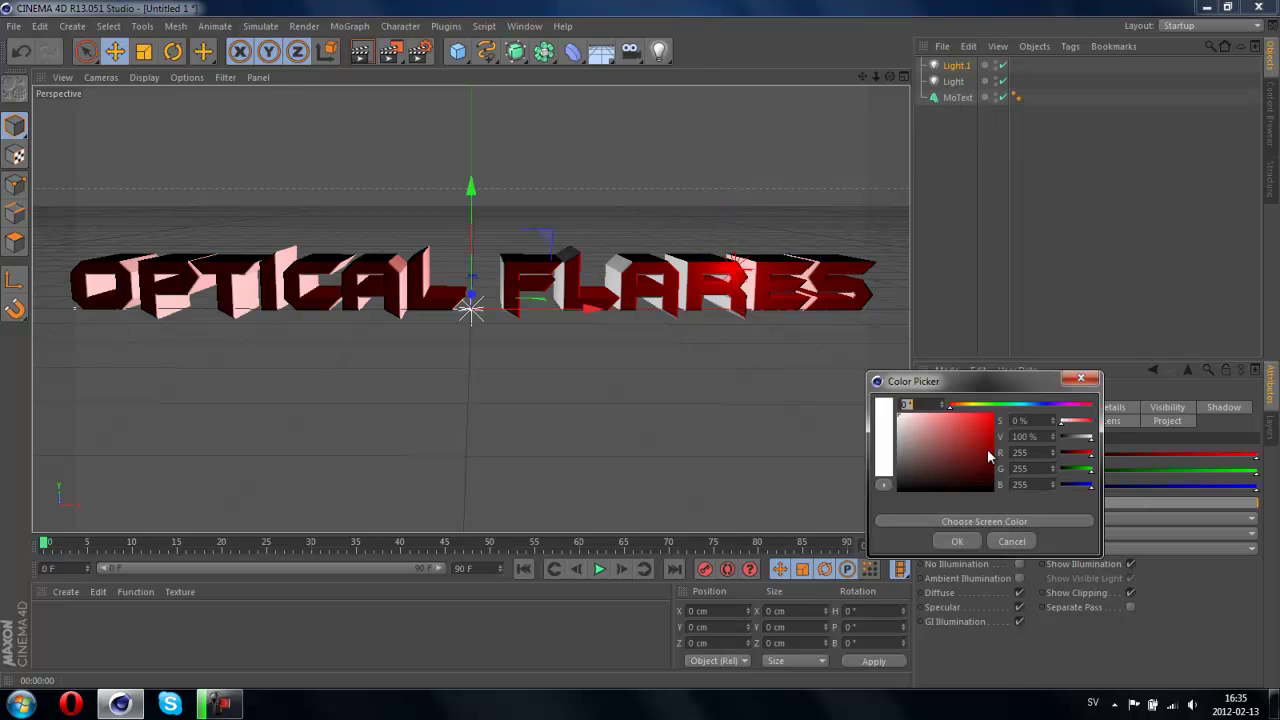
left_click_drag(965, 460, 995, 412)
left_click(965, 541)
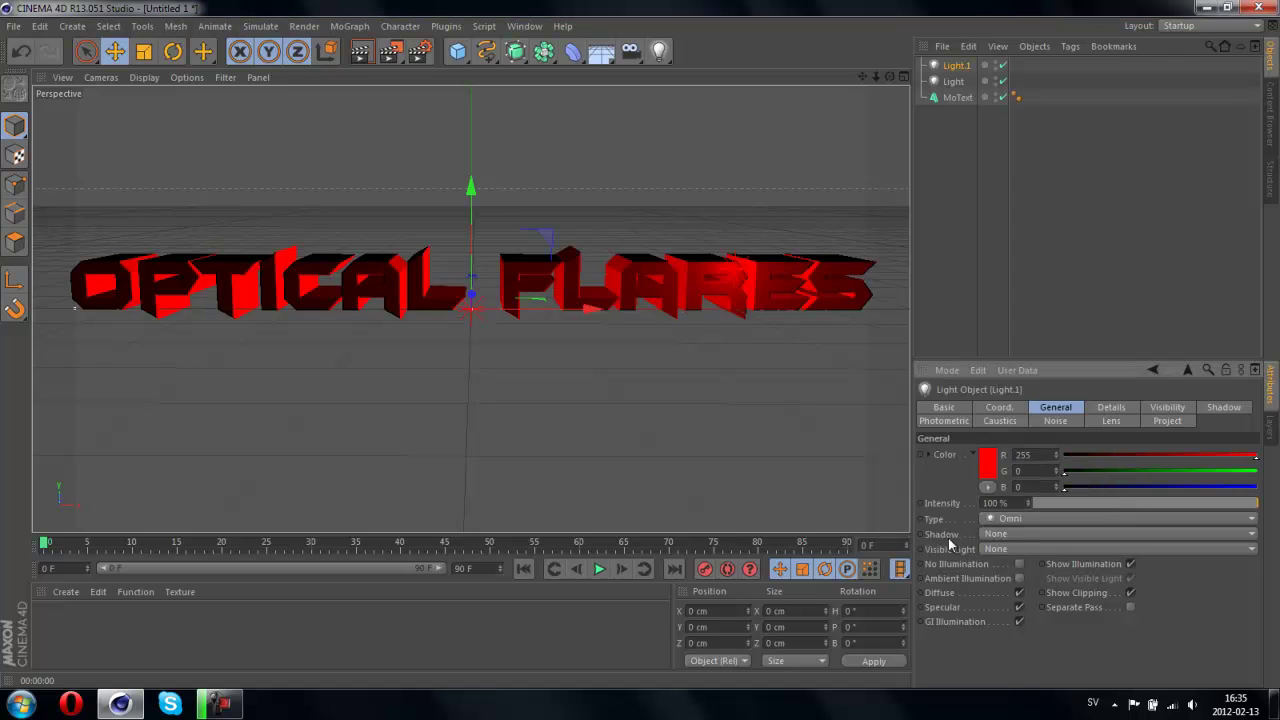
Step: Give the second light an Artifact lens glow with 3 beams and 0 breaks
left_click(1099, 424)
left_click(1083, 535)
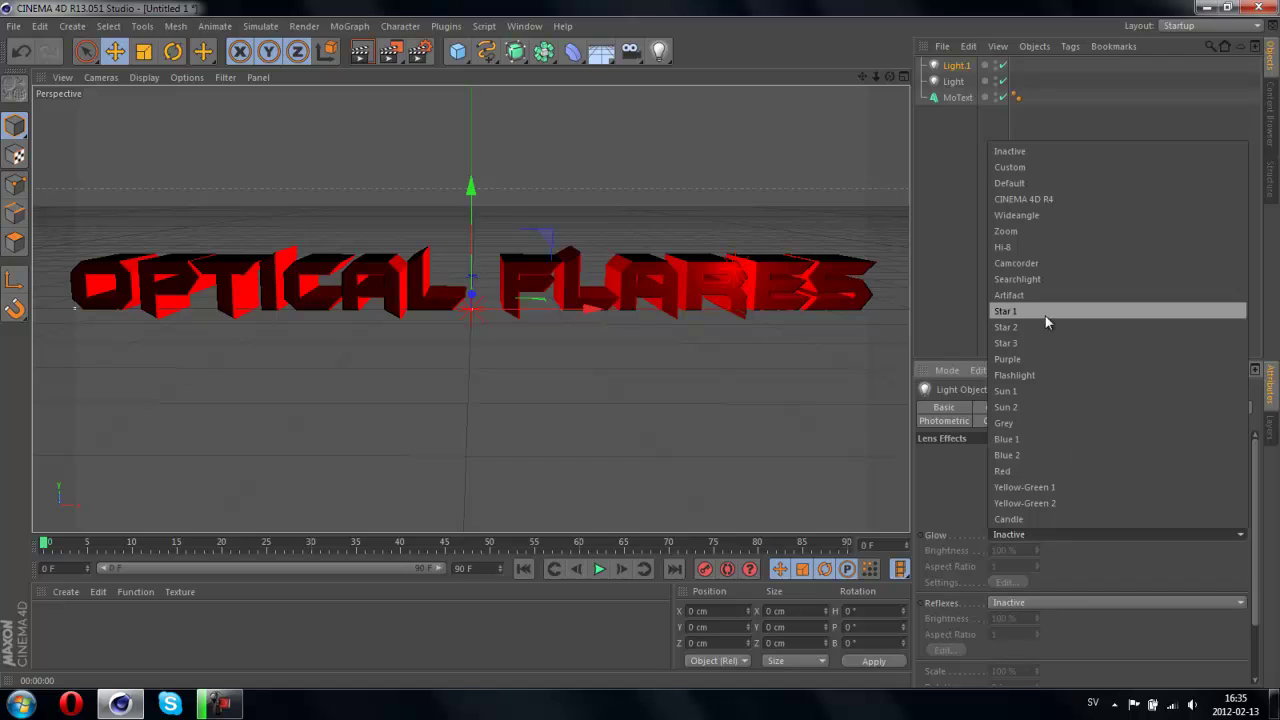
left_click(1036, 300)
left_click(1024, 582)
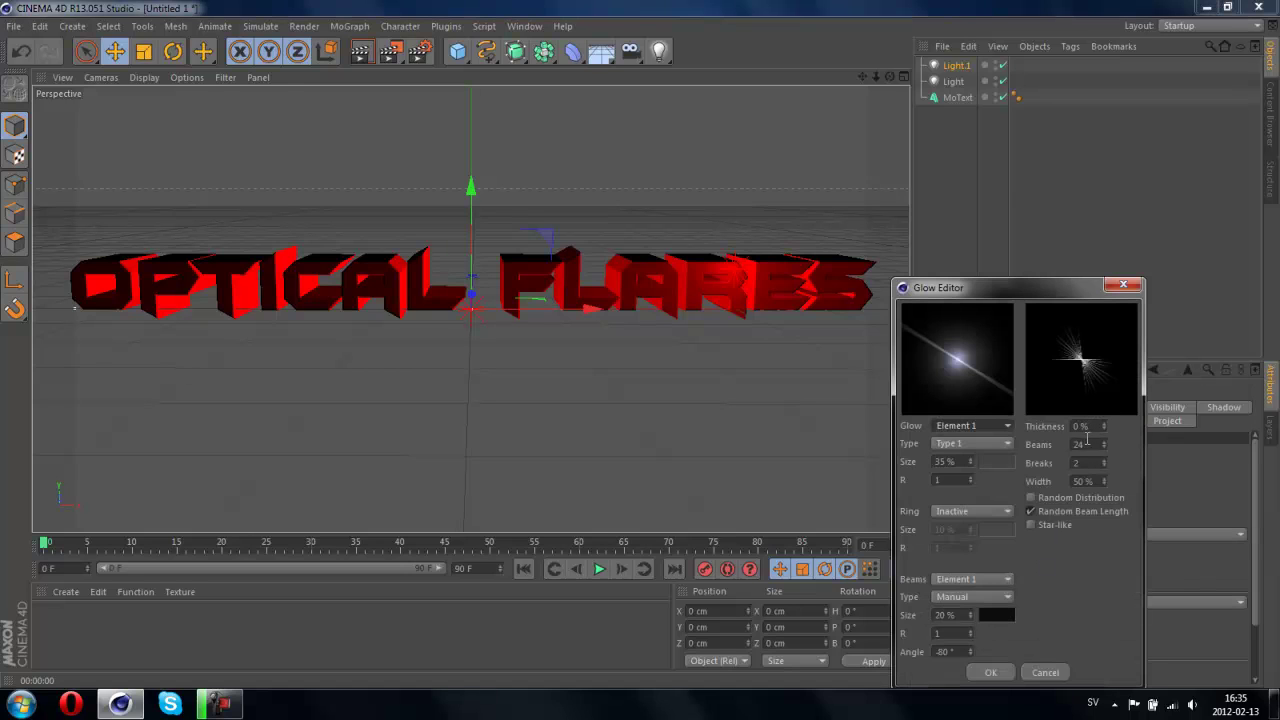
left_click(1086, 440)
key("BackSpace")
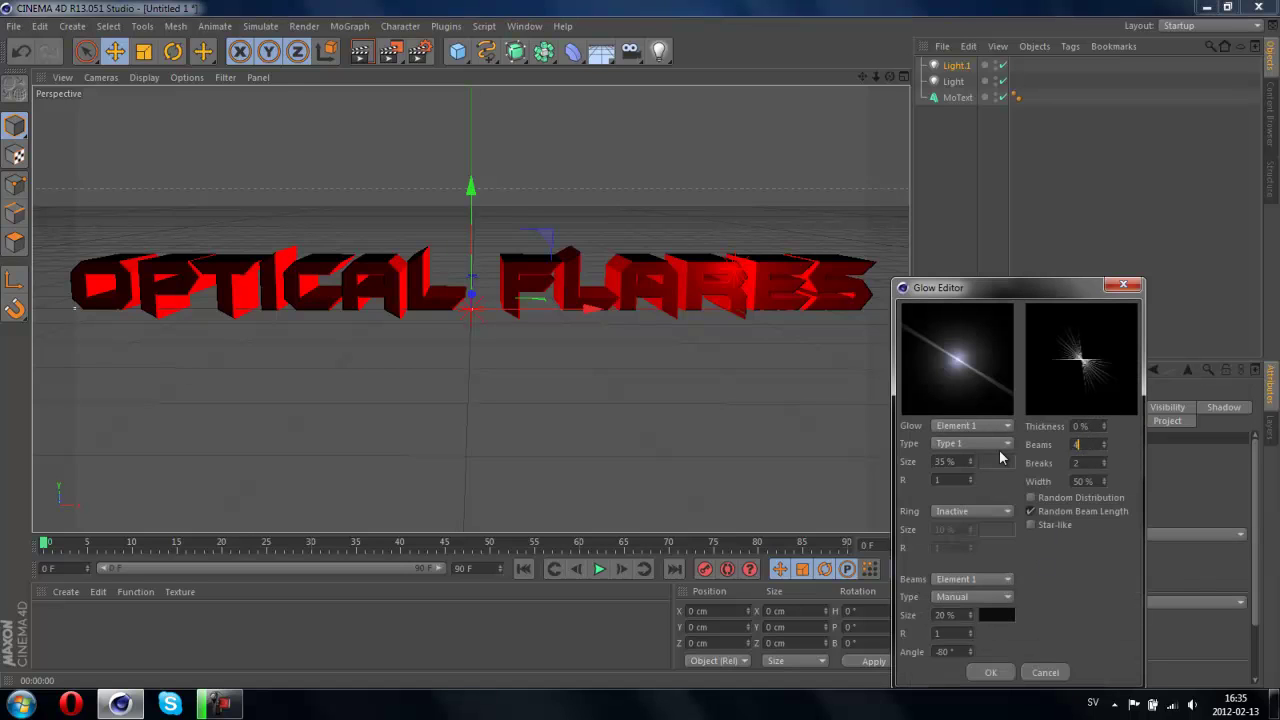
type("3")
key("Tab")
type("0")
key("Tab")
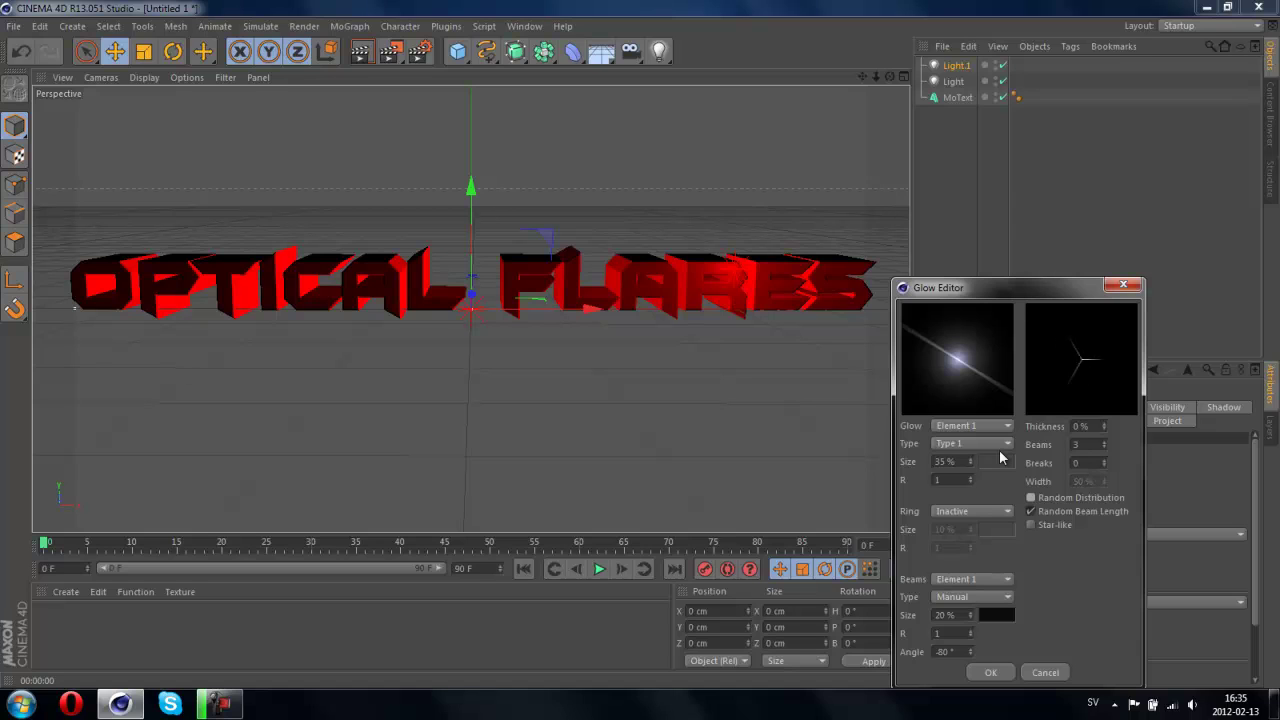
left_click(990, 672)
Step: Set flare scale 100% and rotation 31°, move the light to X -362.569 cm, and render both flares
left_click(1022, 670)
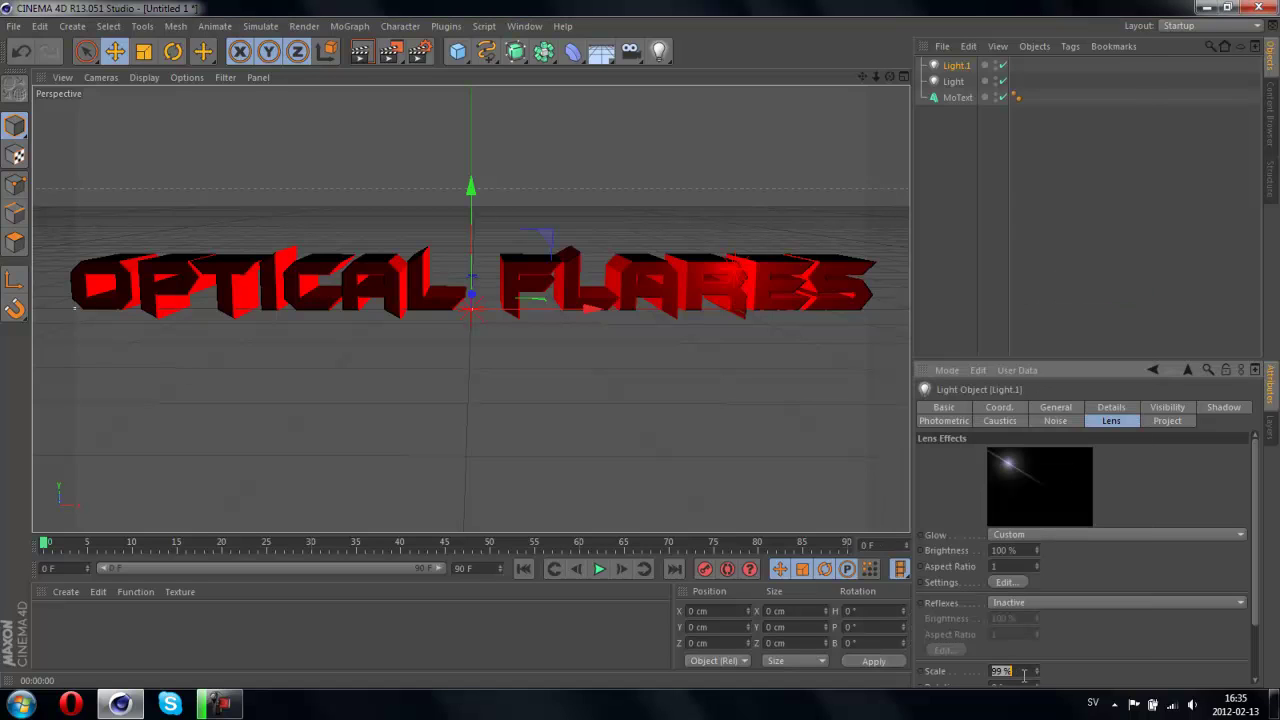
key("Tab")
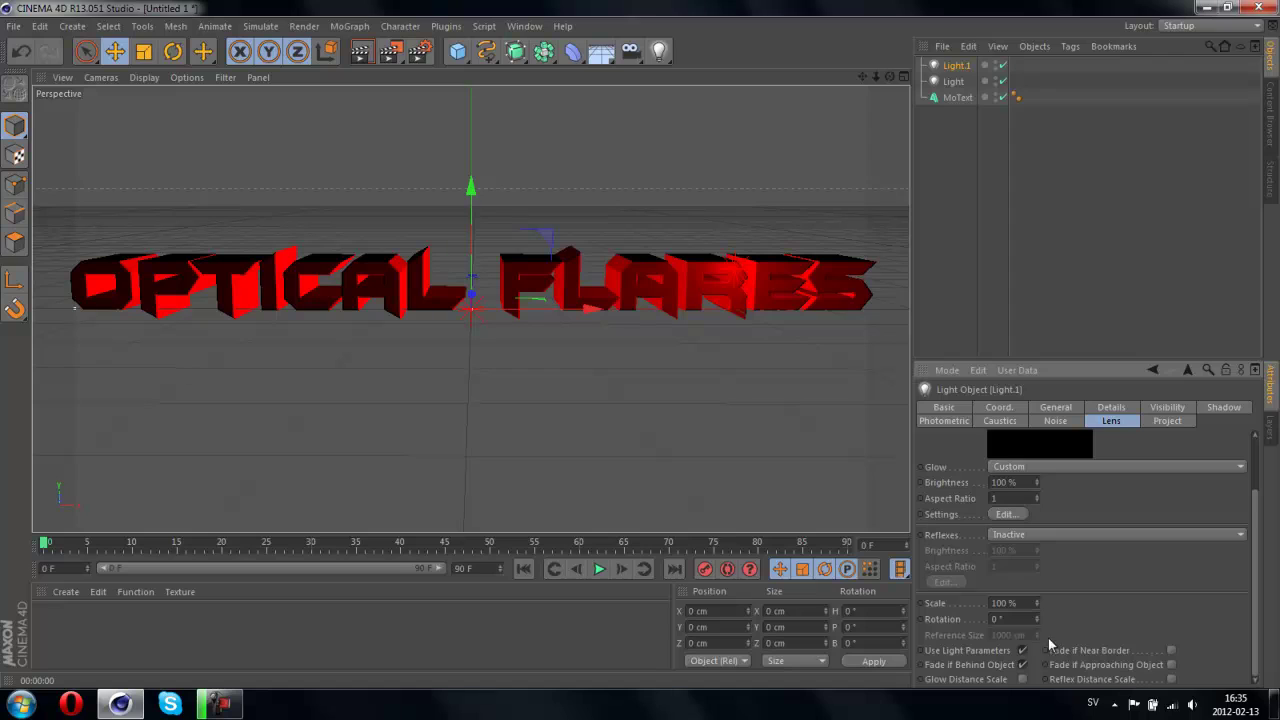
type("31")
mouse_move(536, 306)
left_mouse_down()
mouse_move(140, 305)
mouse_move(196, 318)
left_mouse_up()
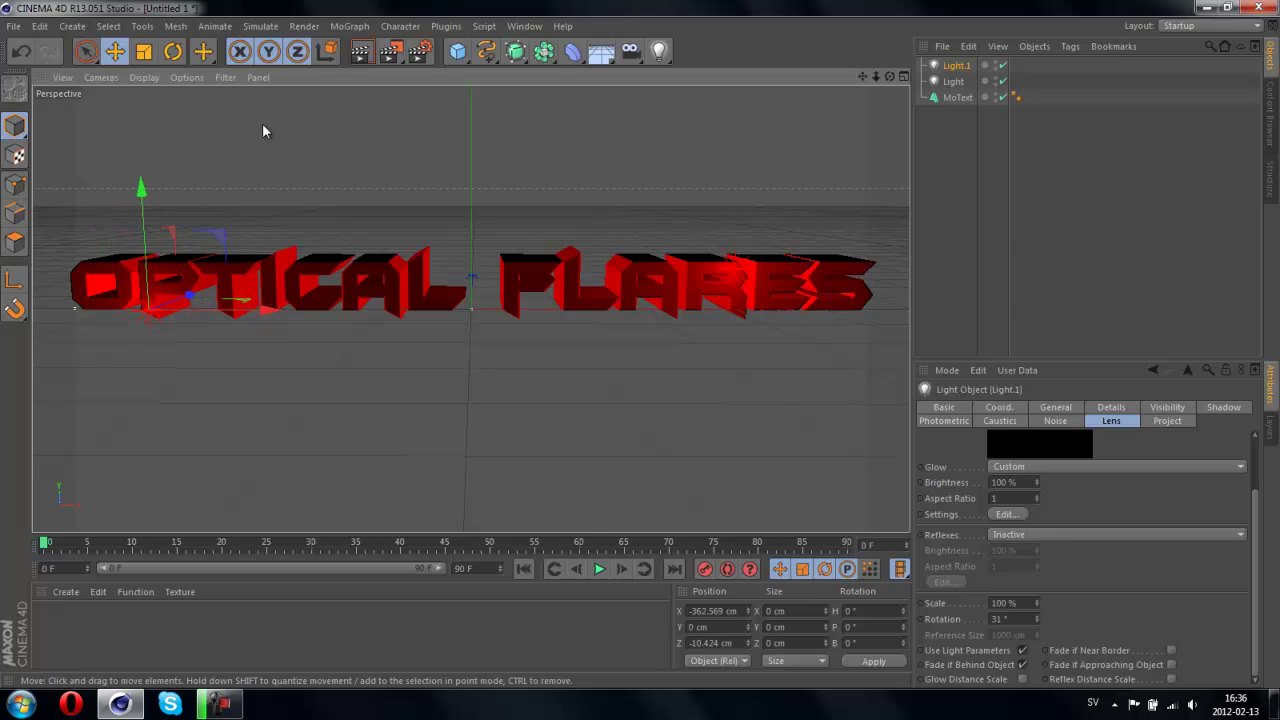
left_click(364, 52)
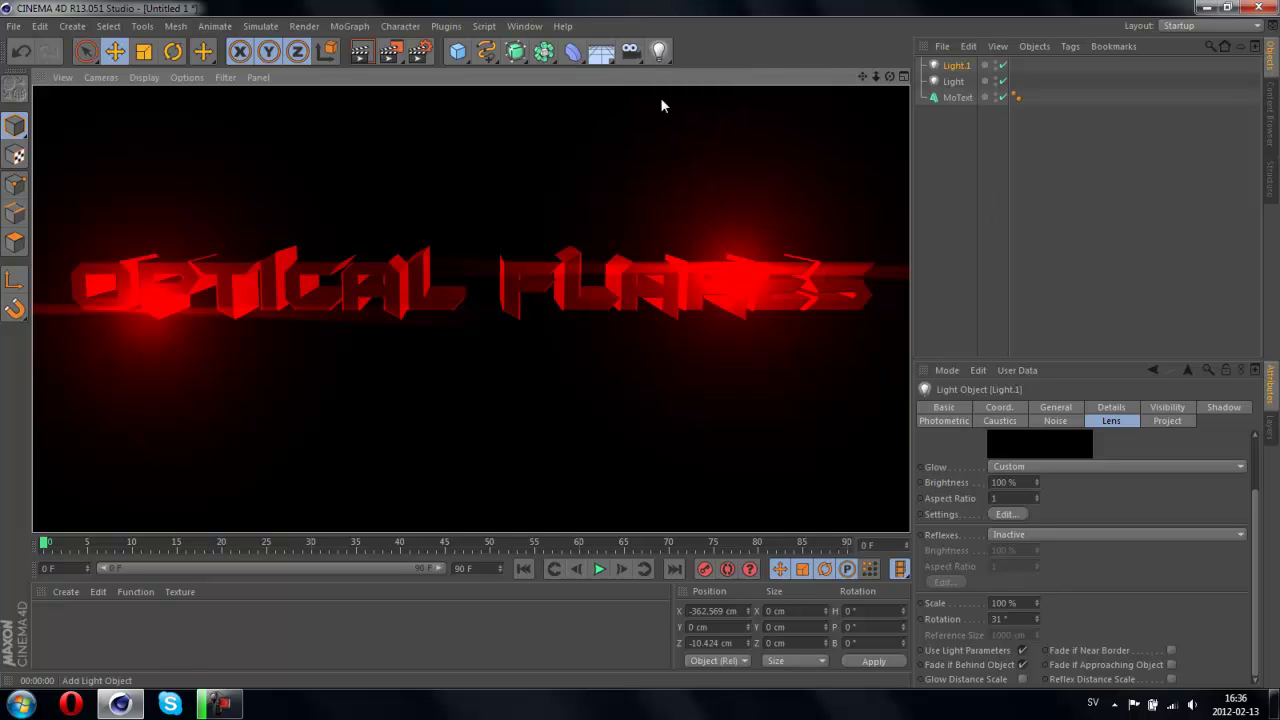
Step: Add a third light with Visible Light set to Volumetric
left_click(741, 268)
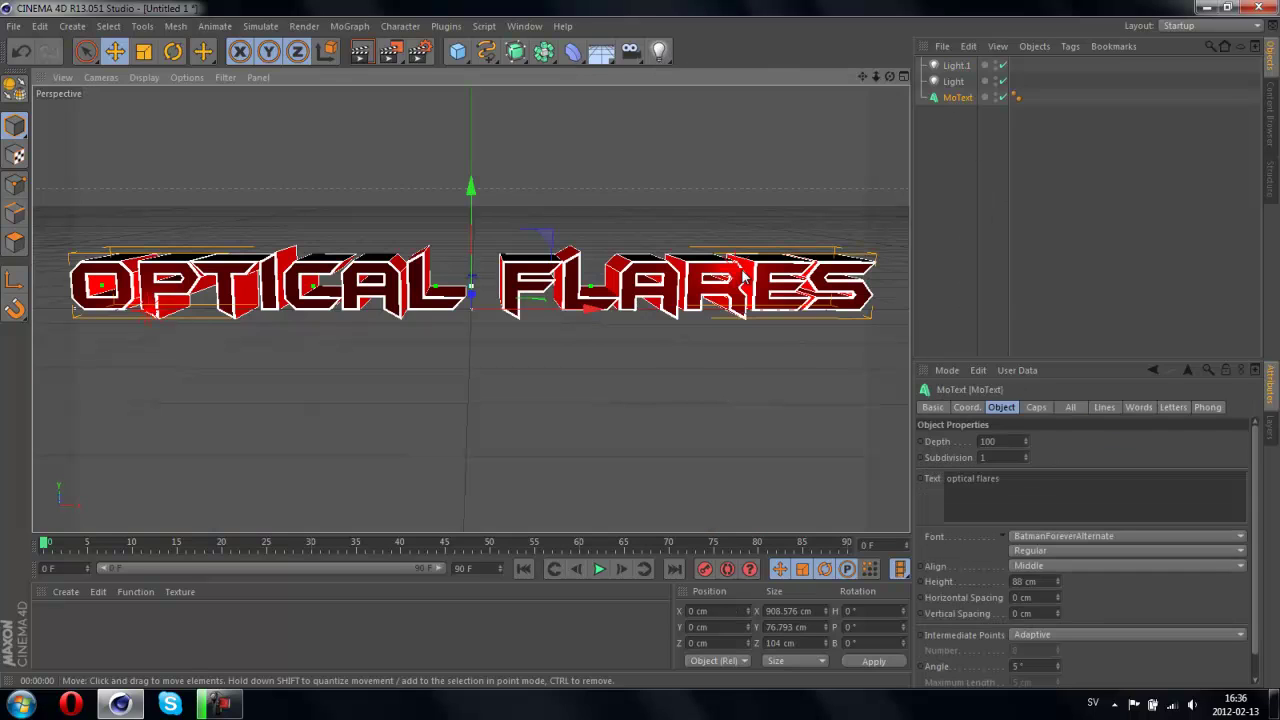
left_click(658, 51)
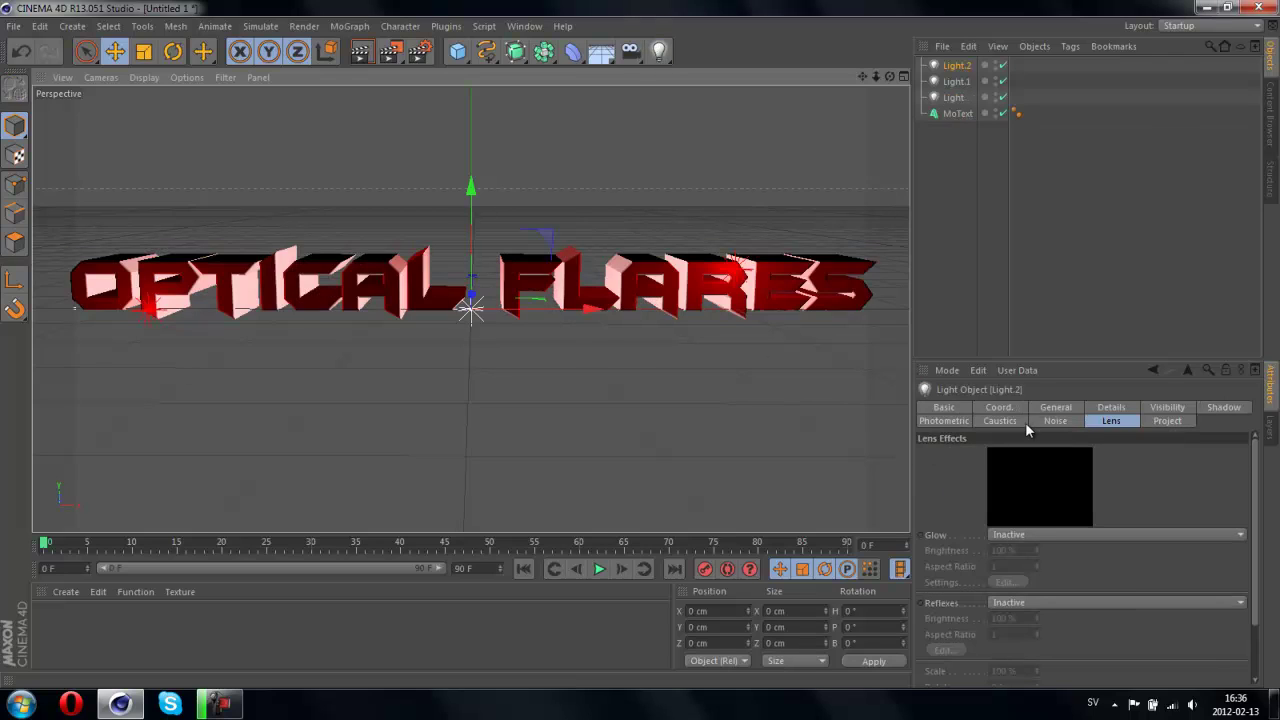
left_click(1058, 410)
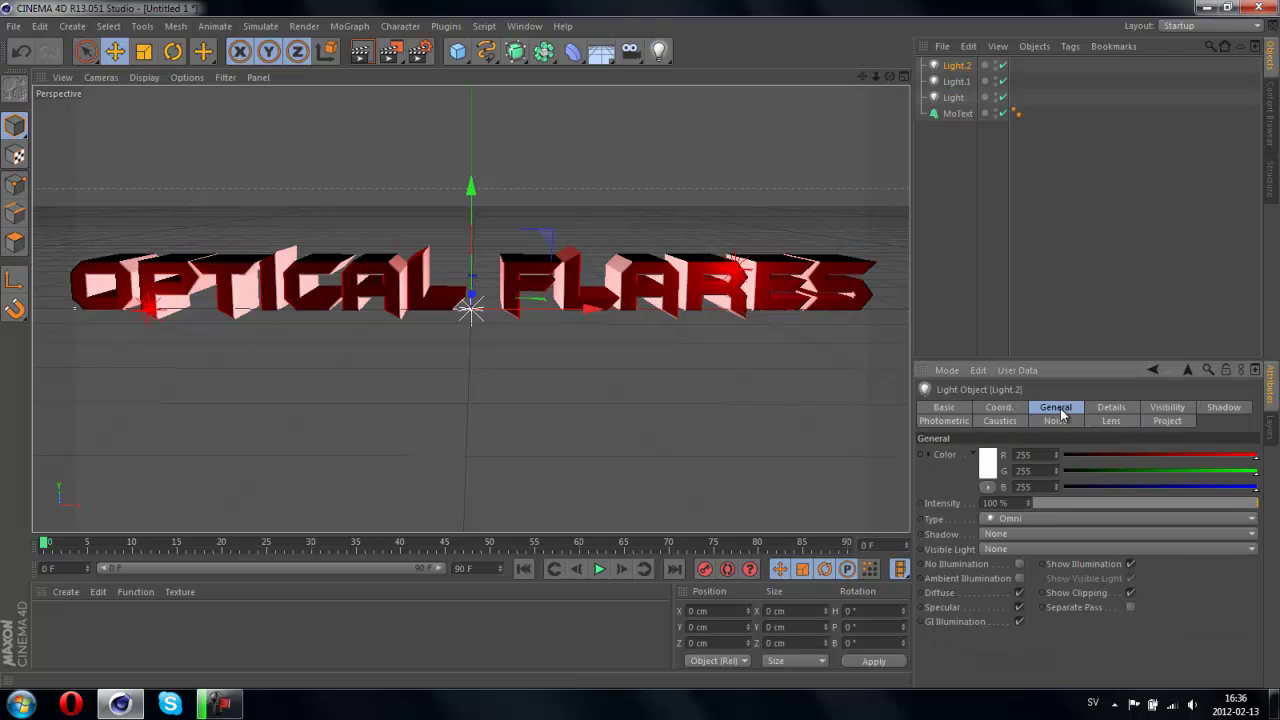
left_click(1037, 550)
left_click(1032, 582)
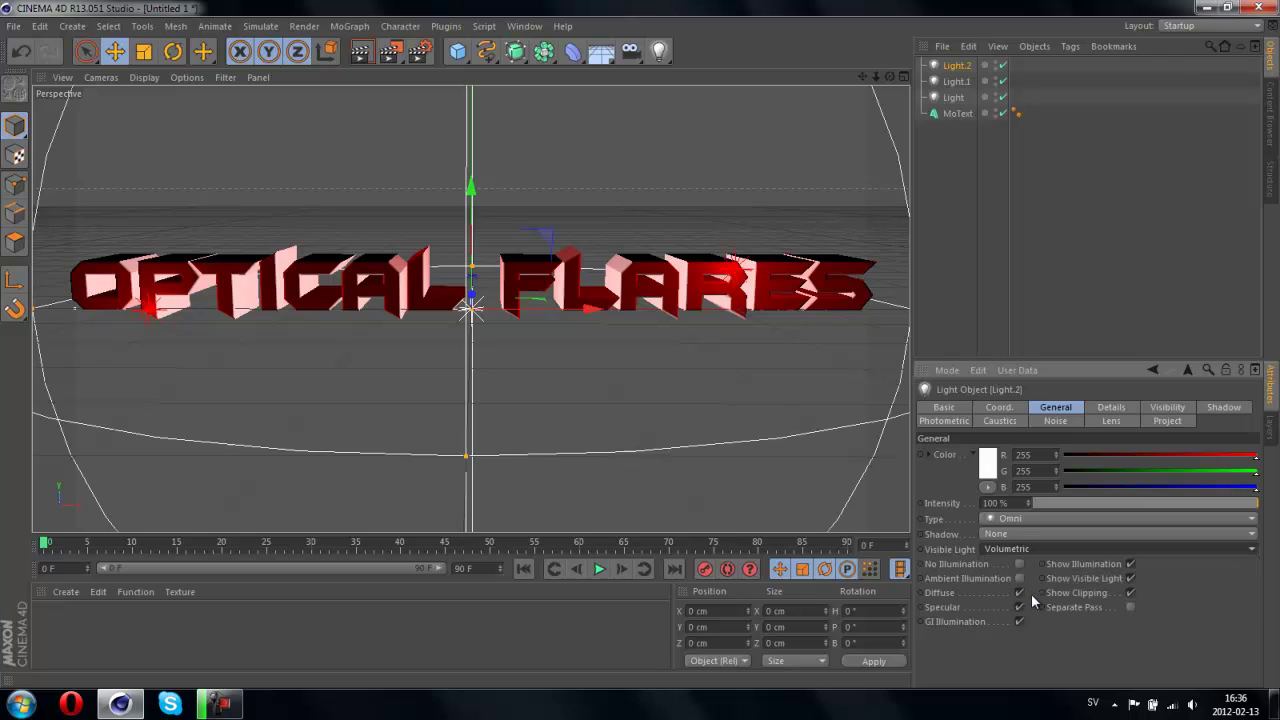
Step: Raise the volumetric light high above the text to Y 374.211 cm, Z -21.573 cm
left_click(478, 300)
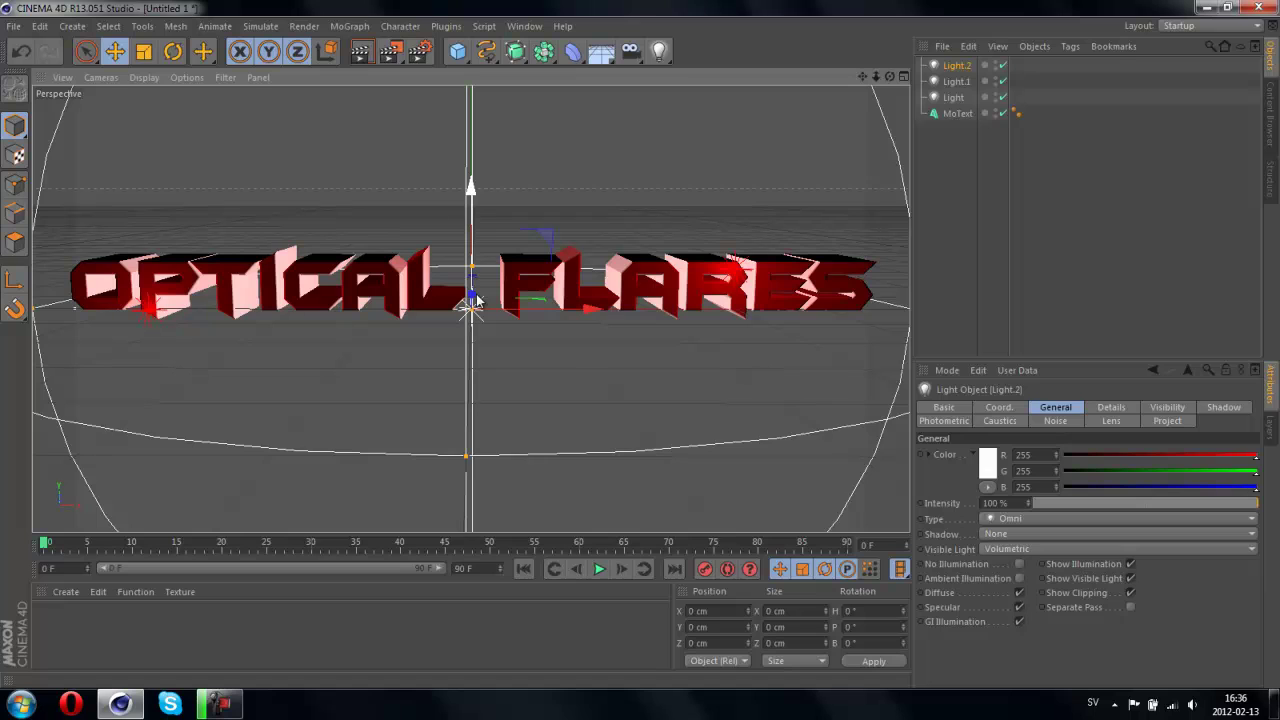
left_click_drag(473, 300, 473, 318)
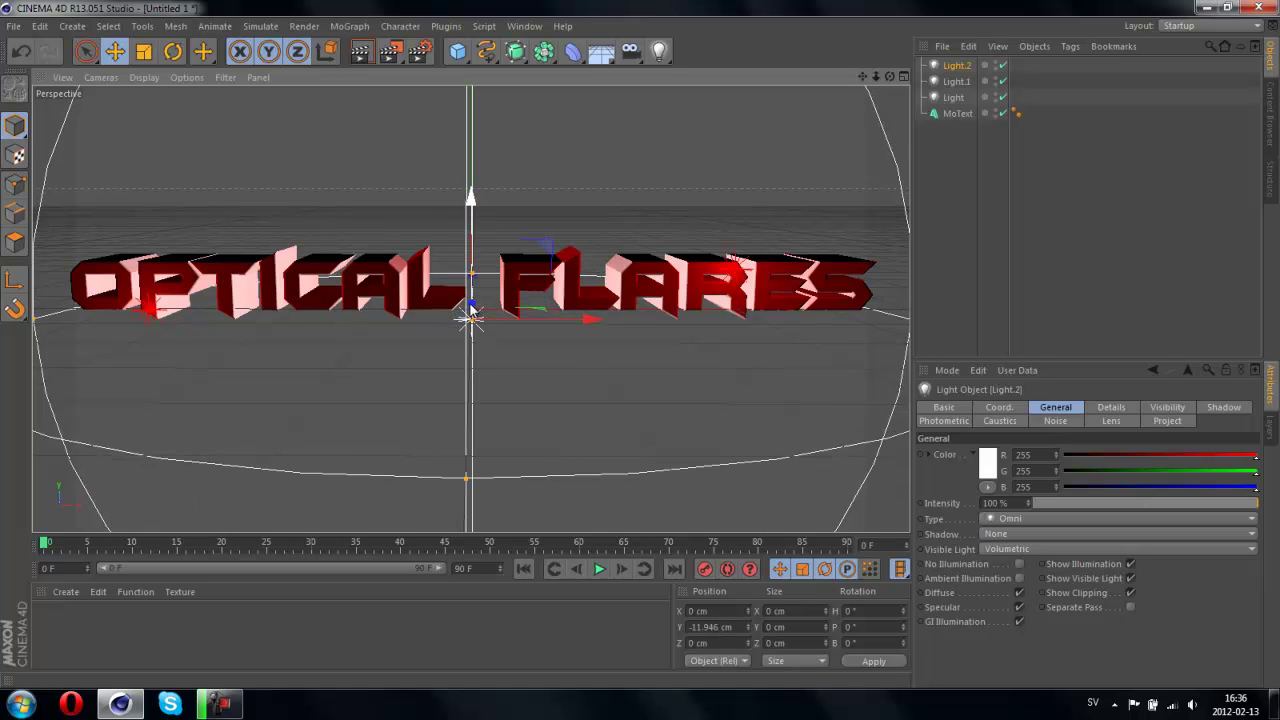
left_click(900, 77)
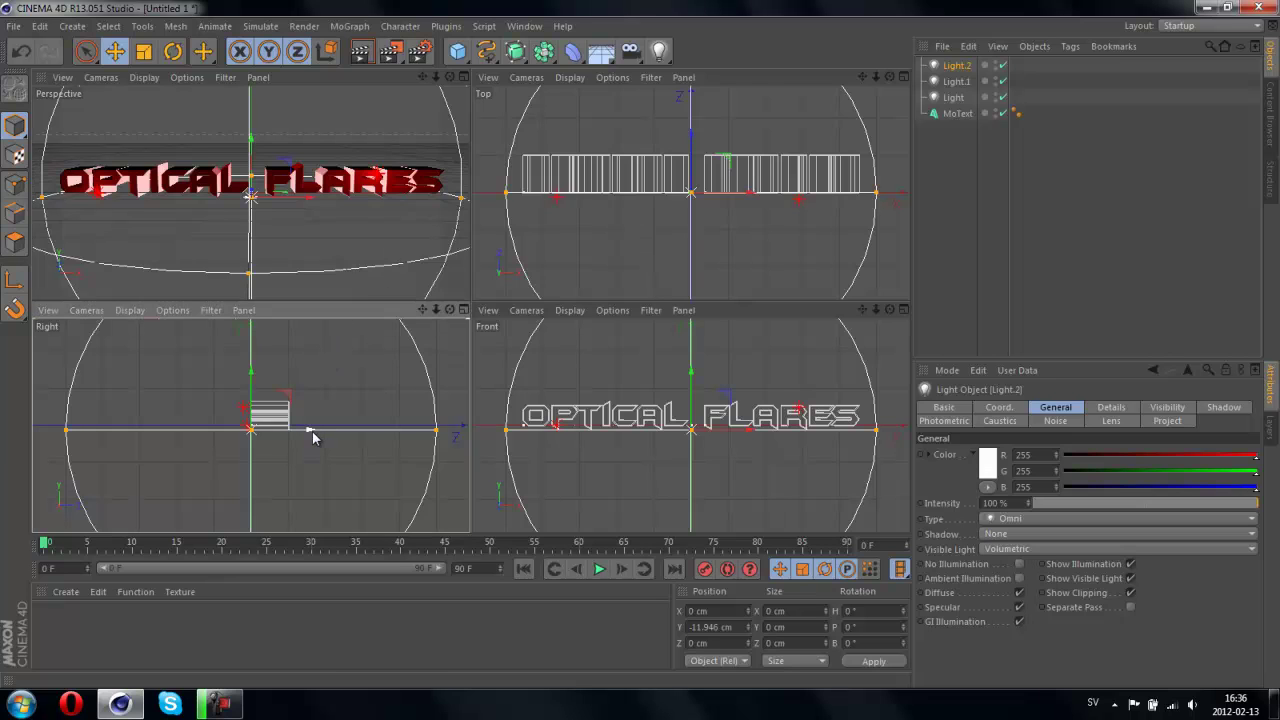
left_click_drag(250, 402, 243, 301)
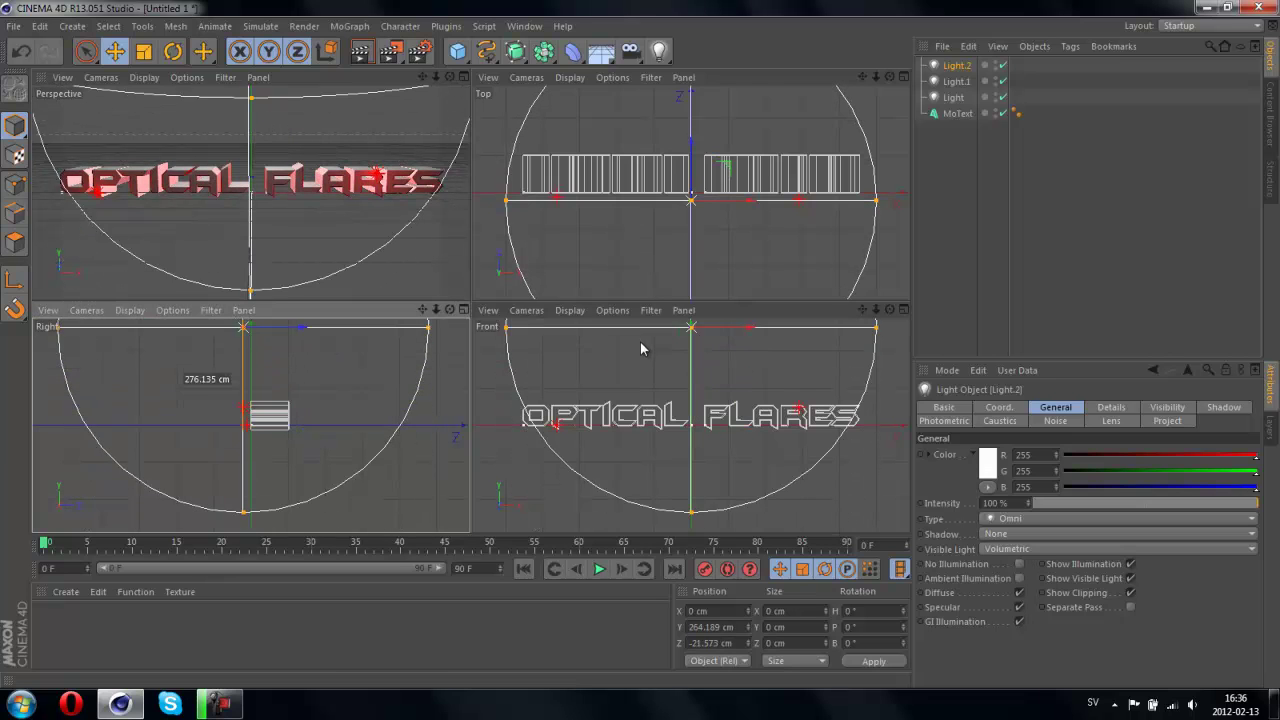
left_click_drag(641, 349, 640, 341)
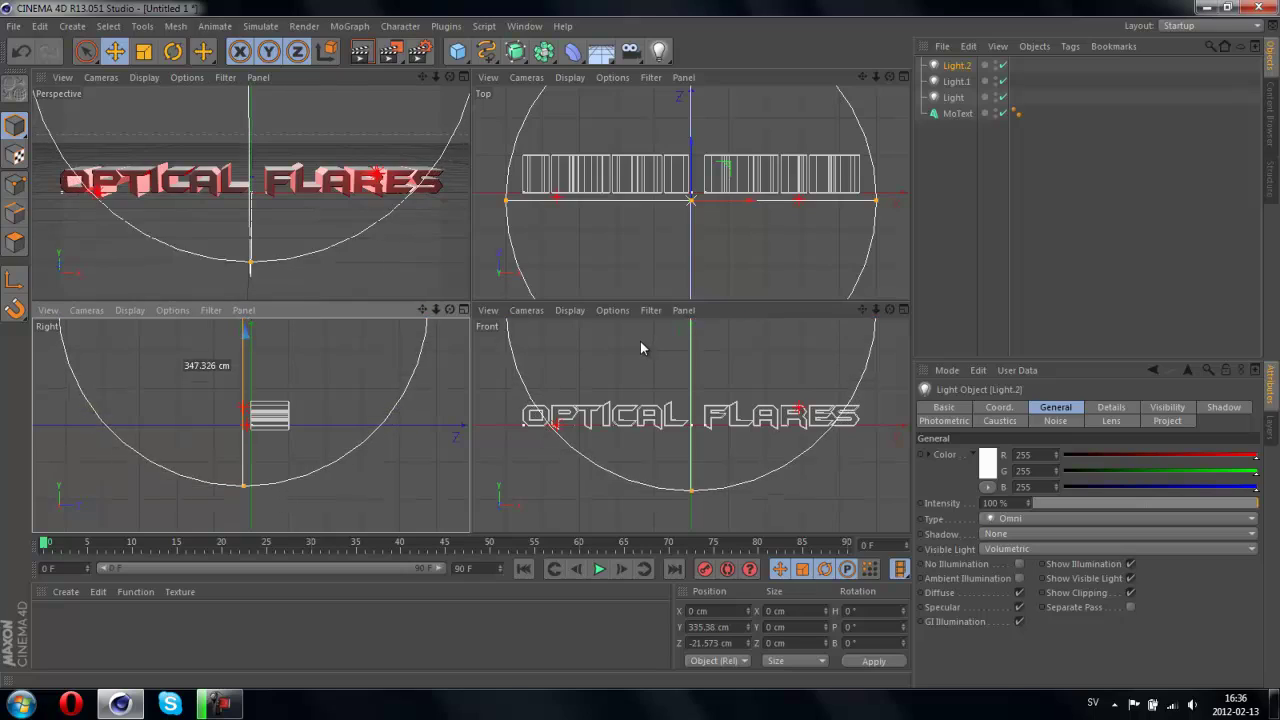
Step: Color Light.2 cyan (R 0, G 255, B 238), render the teal glow, and create a new material Mat
left_click(465, 78)
left_click(987, 462)
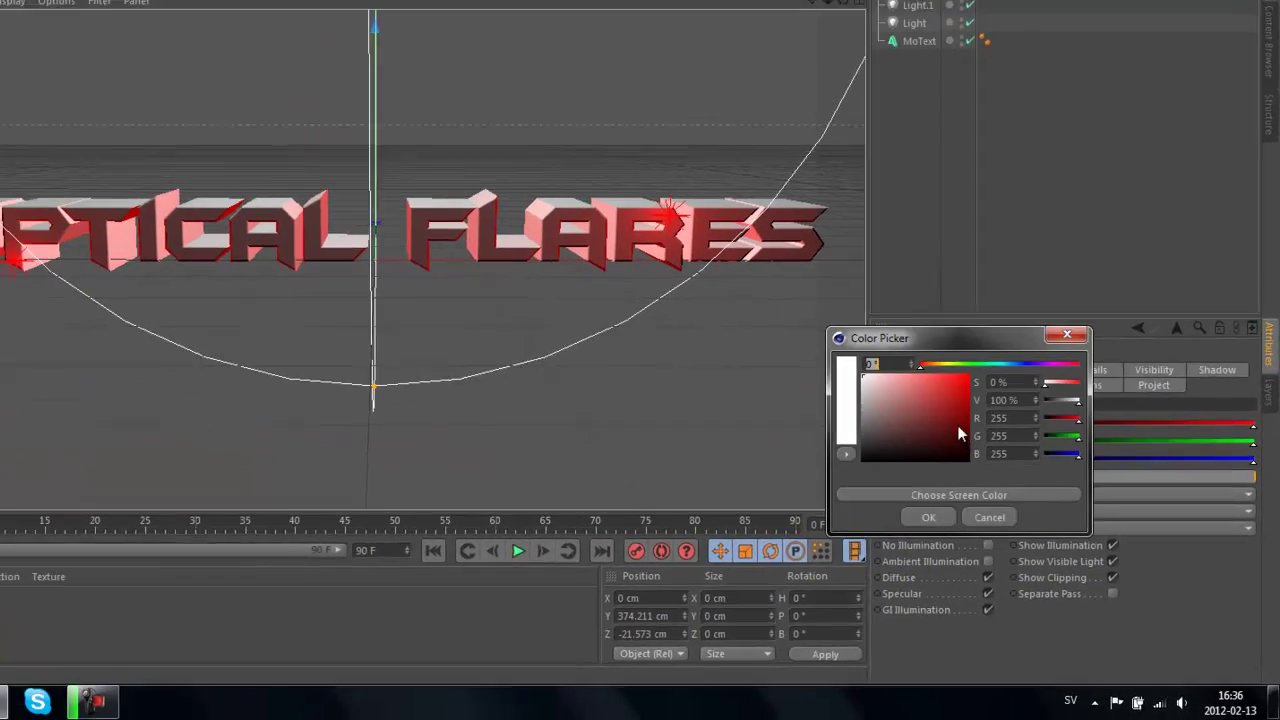
left_click(1031, 403)
left_click(1002, 412)
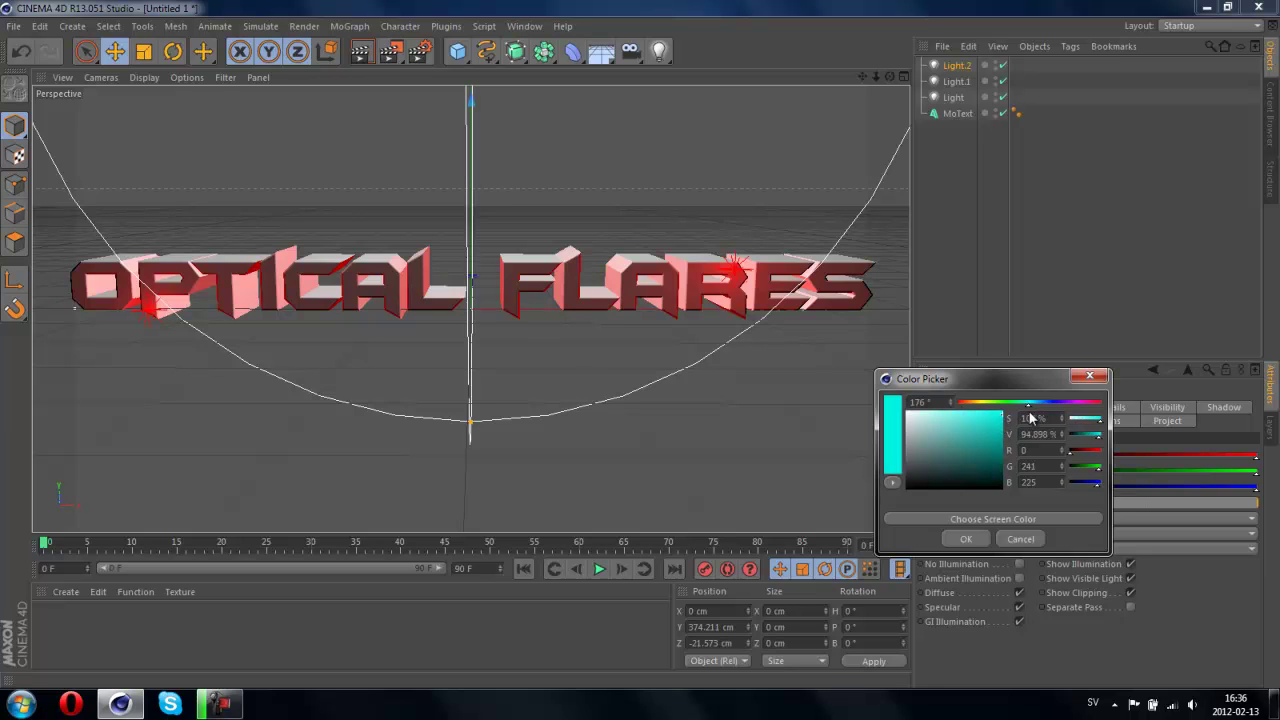
left_click(972, 536)
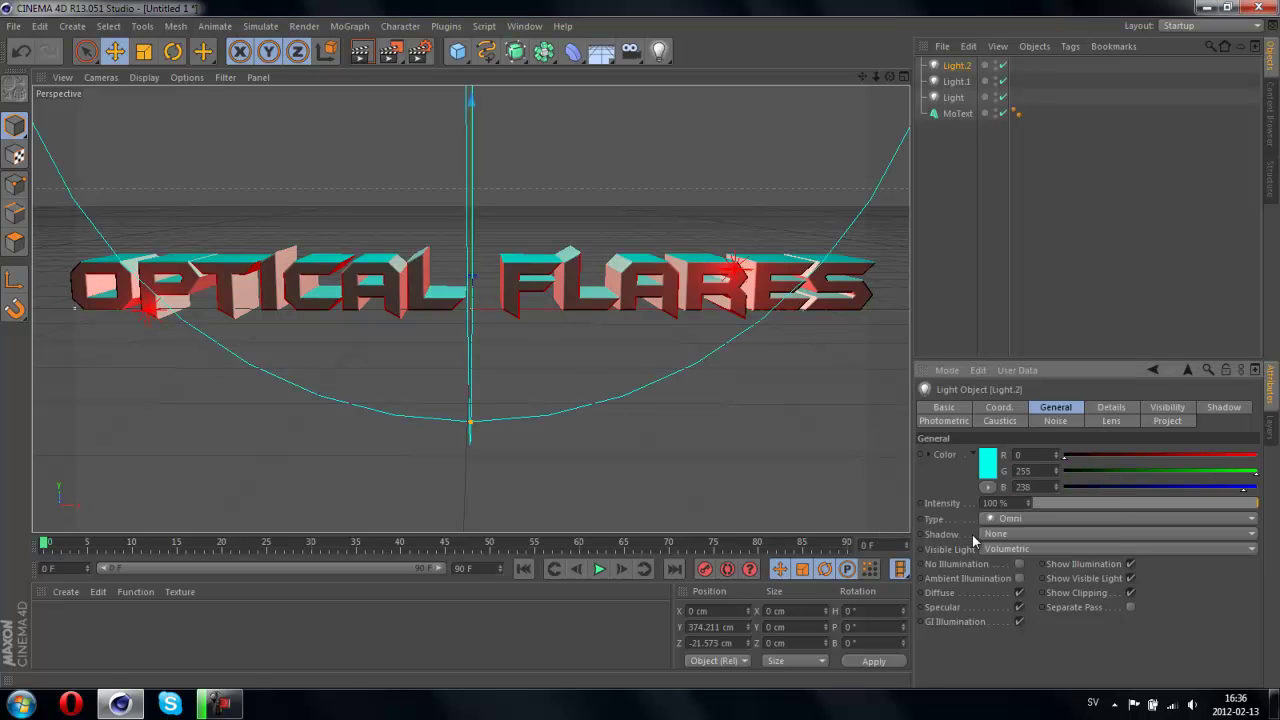
left_click(362, 55)
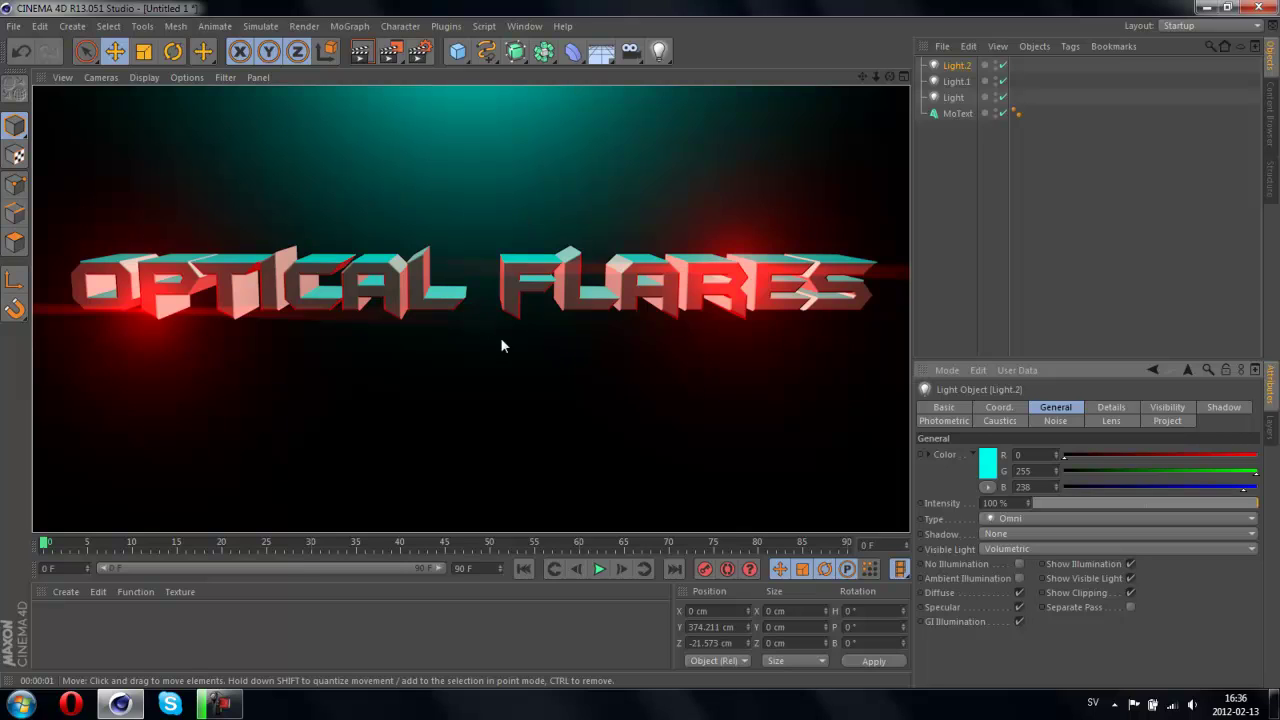
double_click(217, 624)
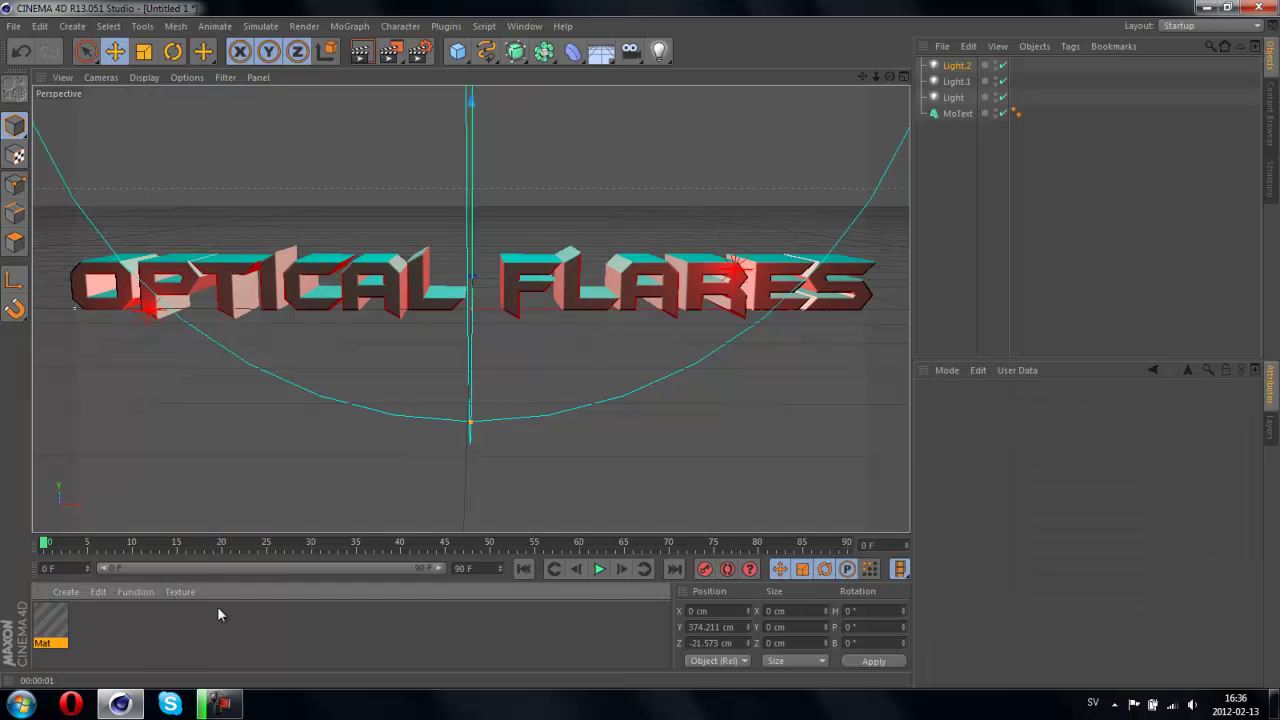
Step: Set the new material's Color to dark blue
double_click(42, 624)
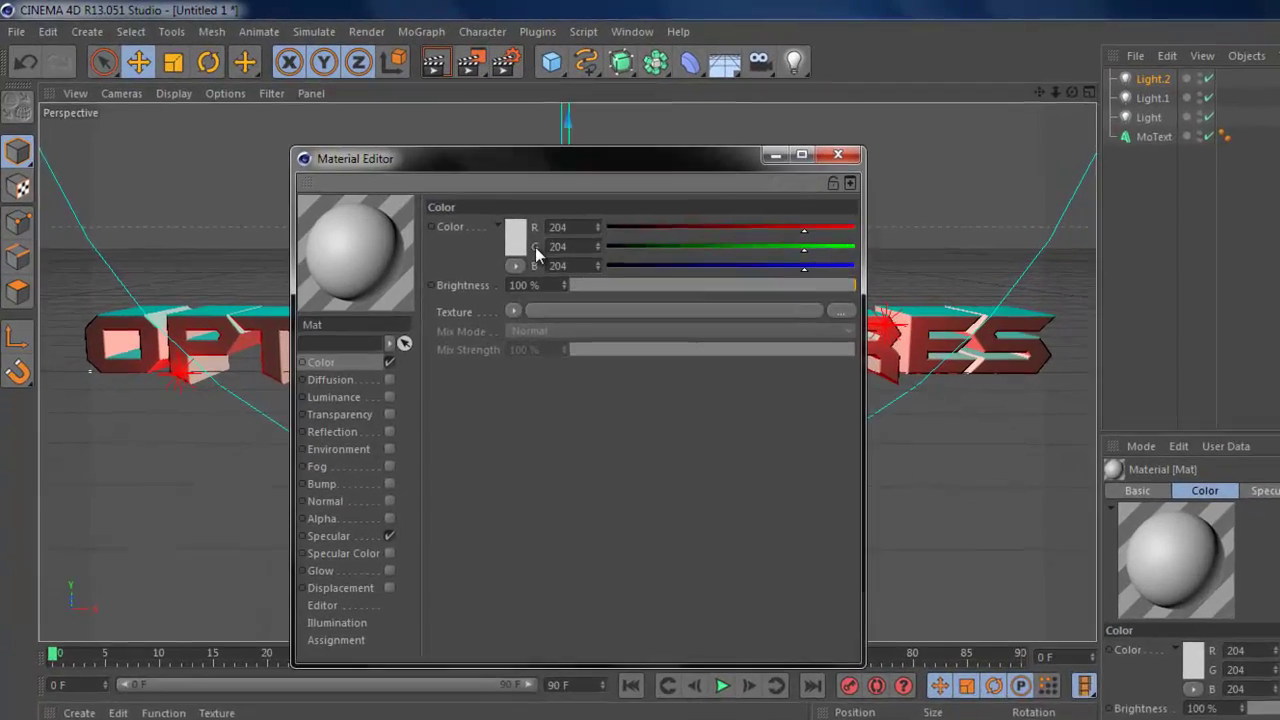
left_click(428, 198)
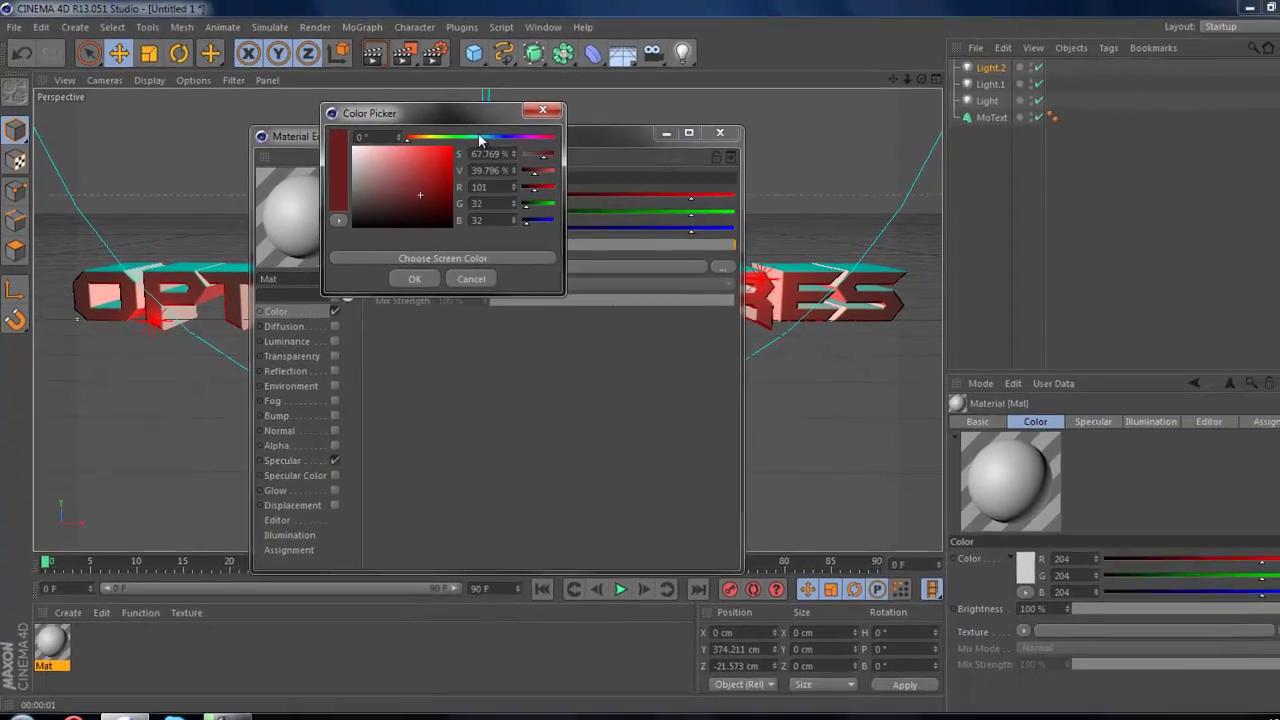
left_click(611, 171)
left_click_drag(430, 146, 435, 150)
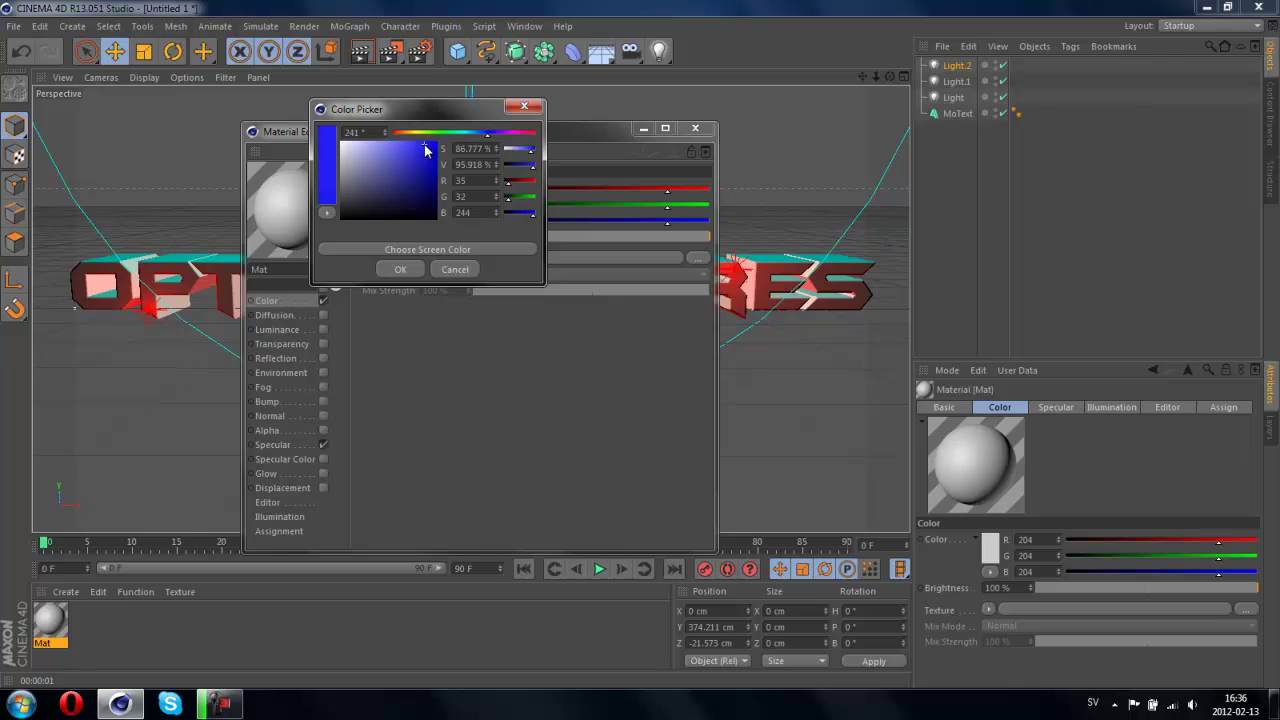
left_click(405, 266)
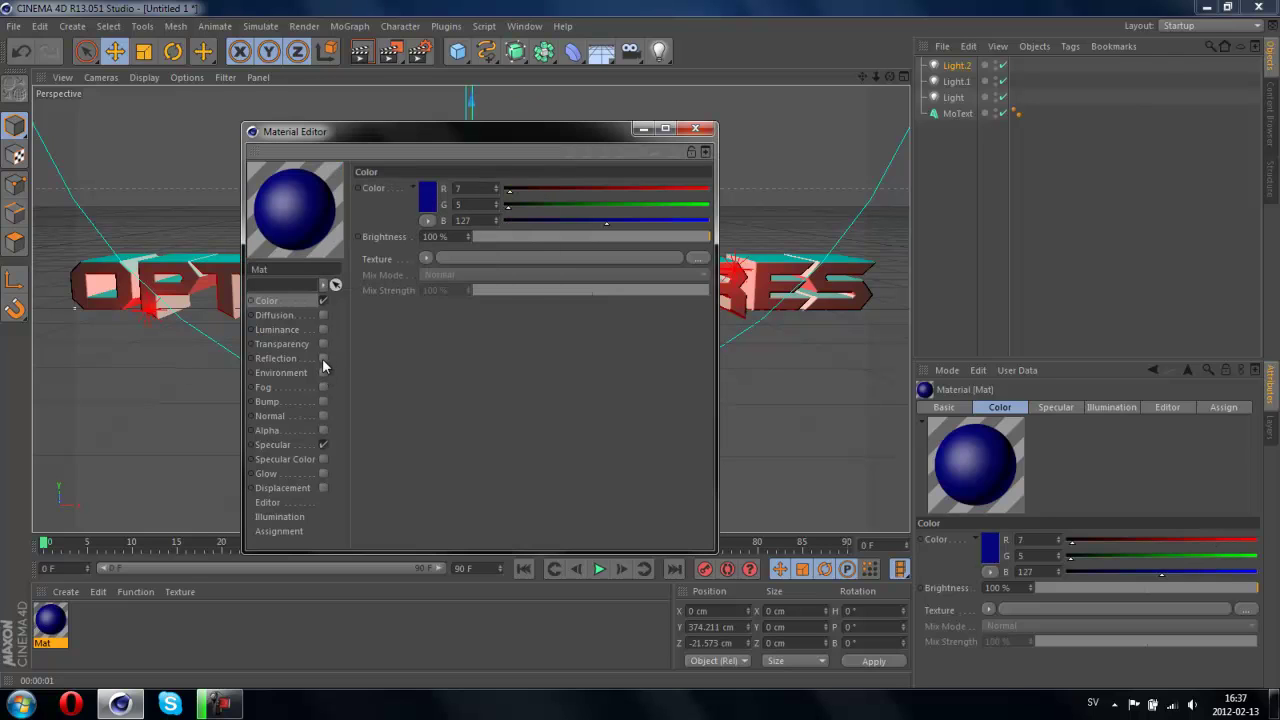
Step: Enable Reflection with a Fresnel texture at 30% Mix Strength
left_click(322, 358)
left_click(426, 273)
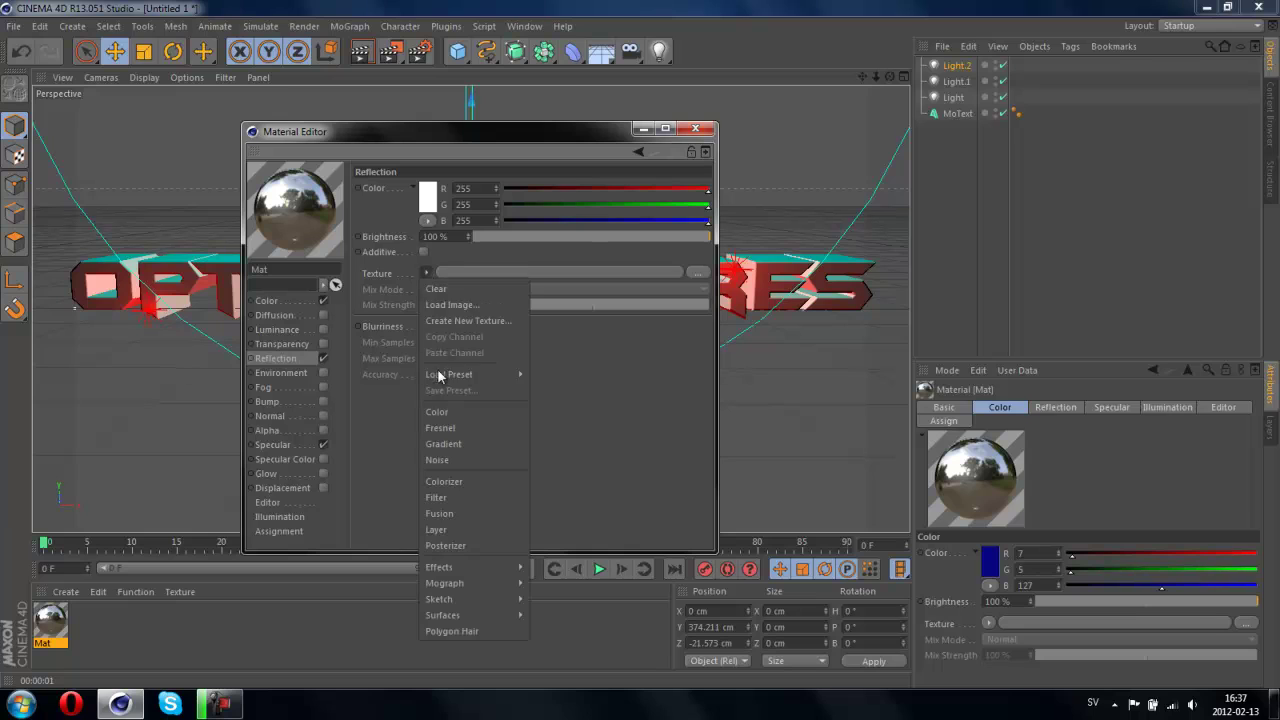
left_click(453, 428)
left_click(505, 236)
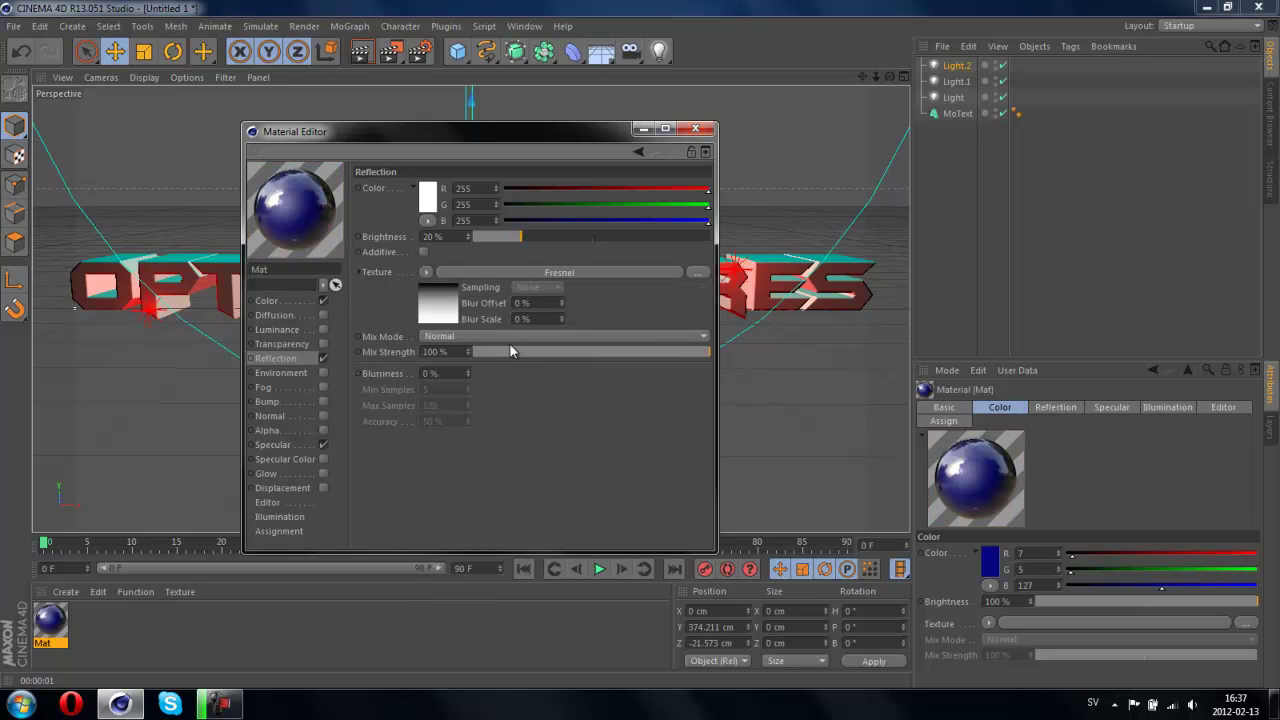
left_click_drag(506, 353, 541, 350)
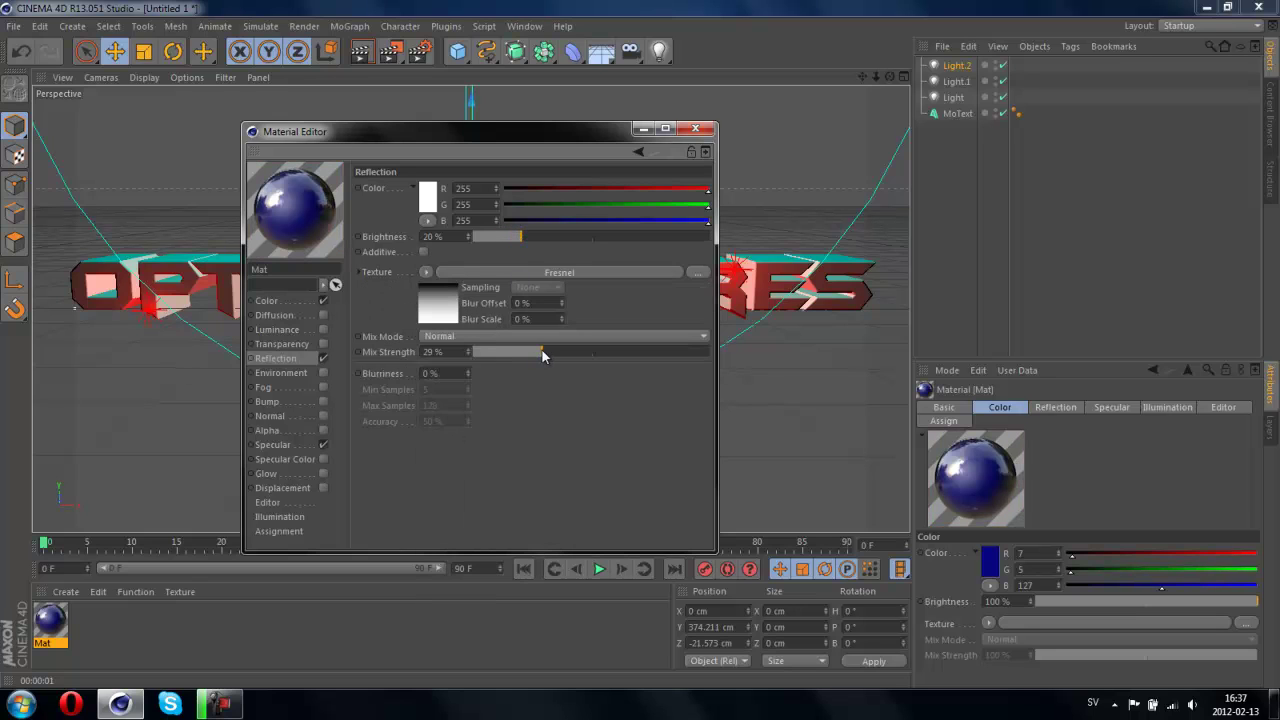
Step: Apply Mat to the MoText and render to check the blue lettering
left_click(695, 128)
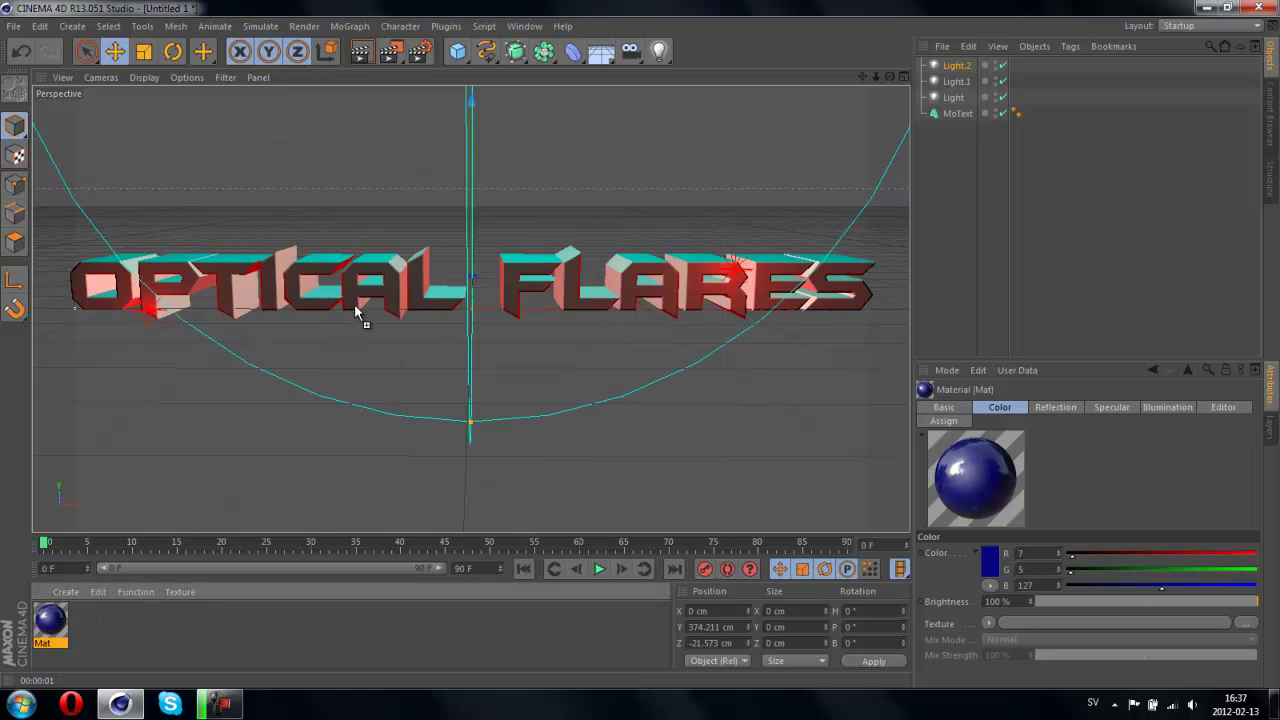
left_click_drag(351, 300, 352, 303)
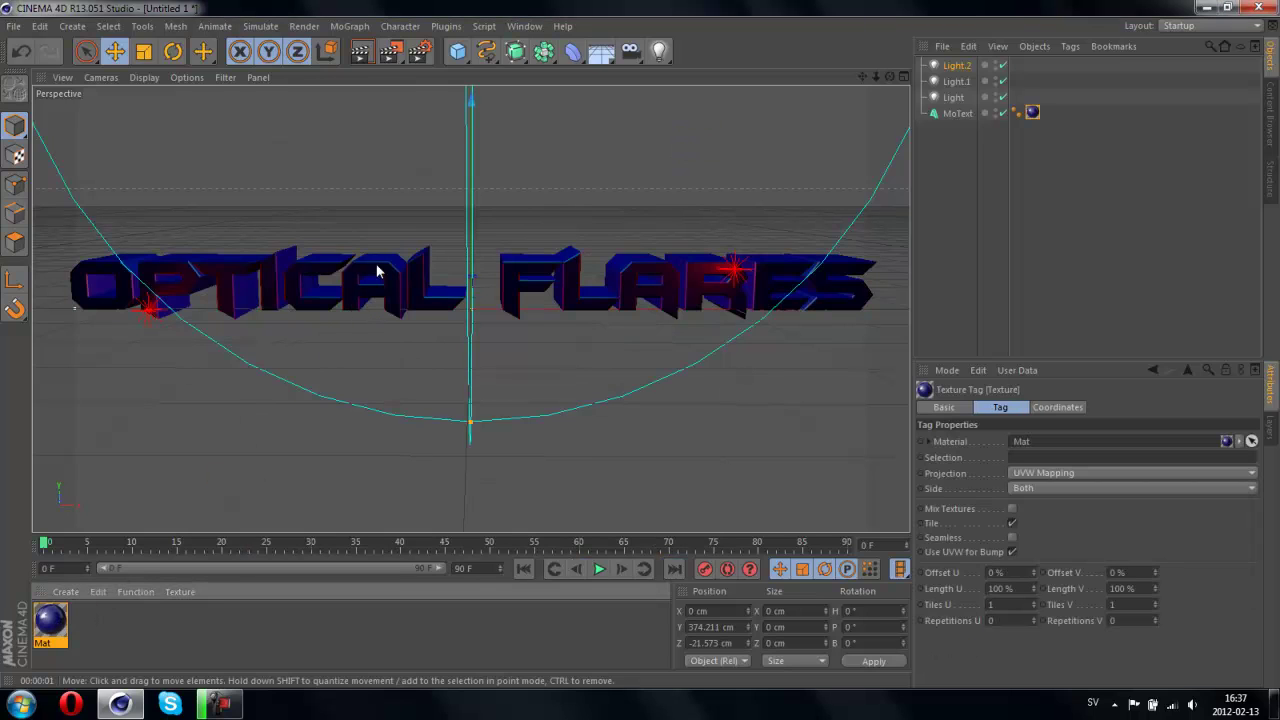
left_click(361, 50)
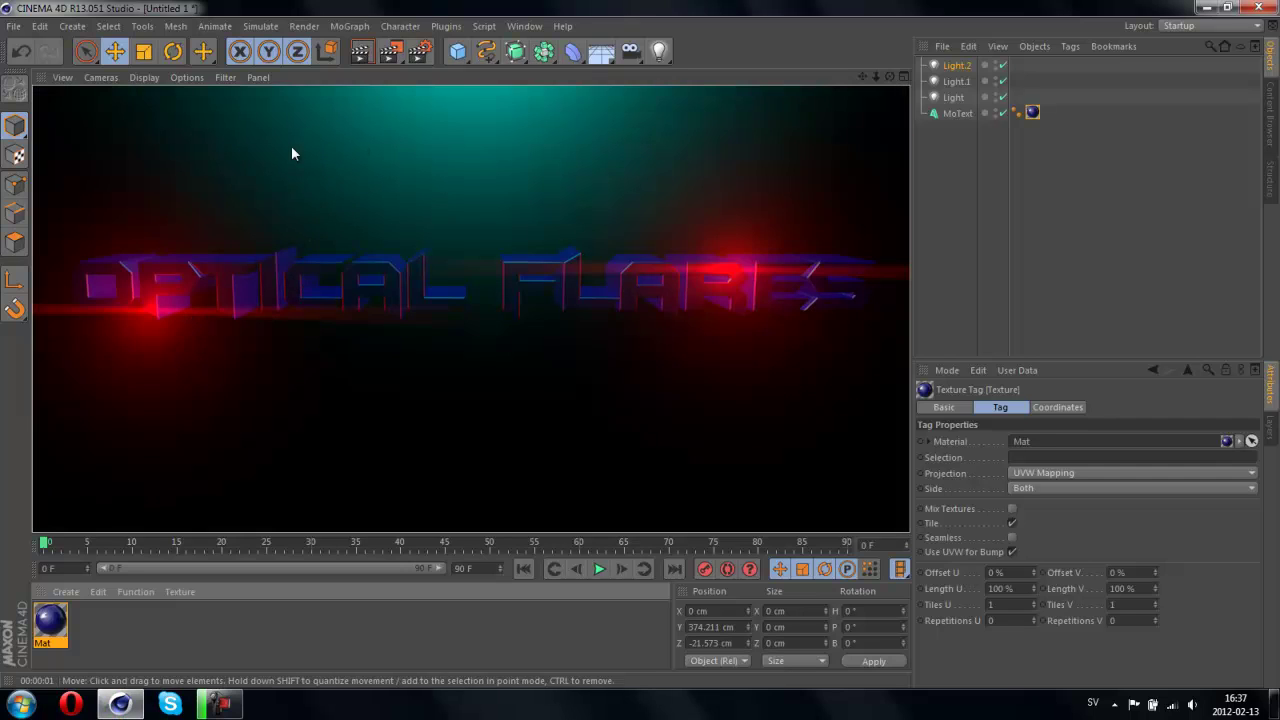
left_click(936, 185)
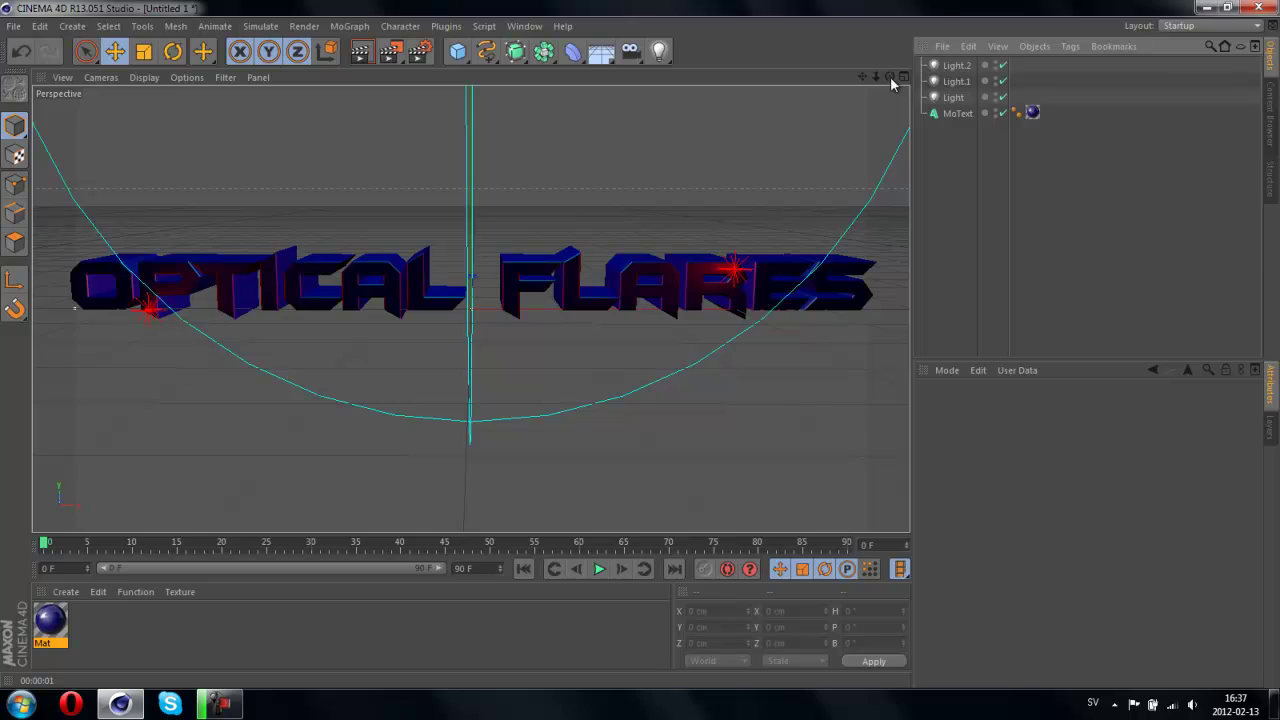
Step: Place the first red light right of the text and Light.1 to its left
left_click_drag(871, 77, 637, 343)
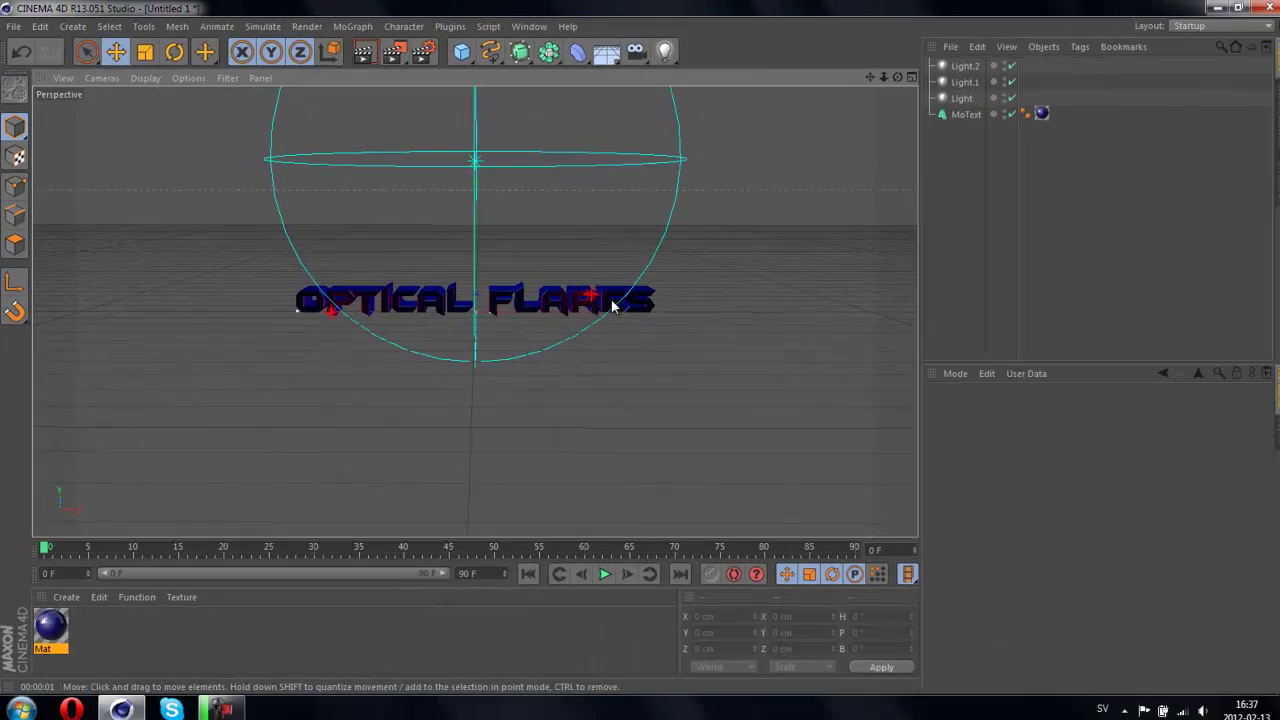
left_click(591, 297)
left_click_drag(617, 298, 890, 294)
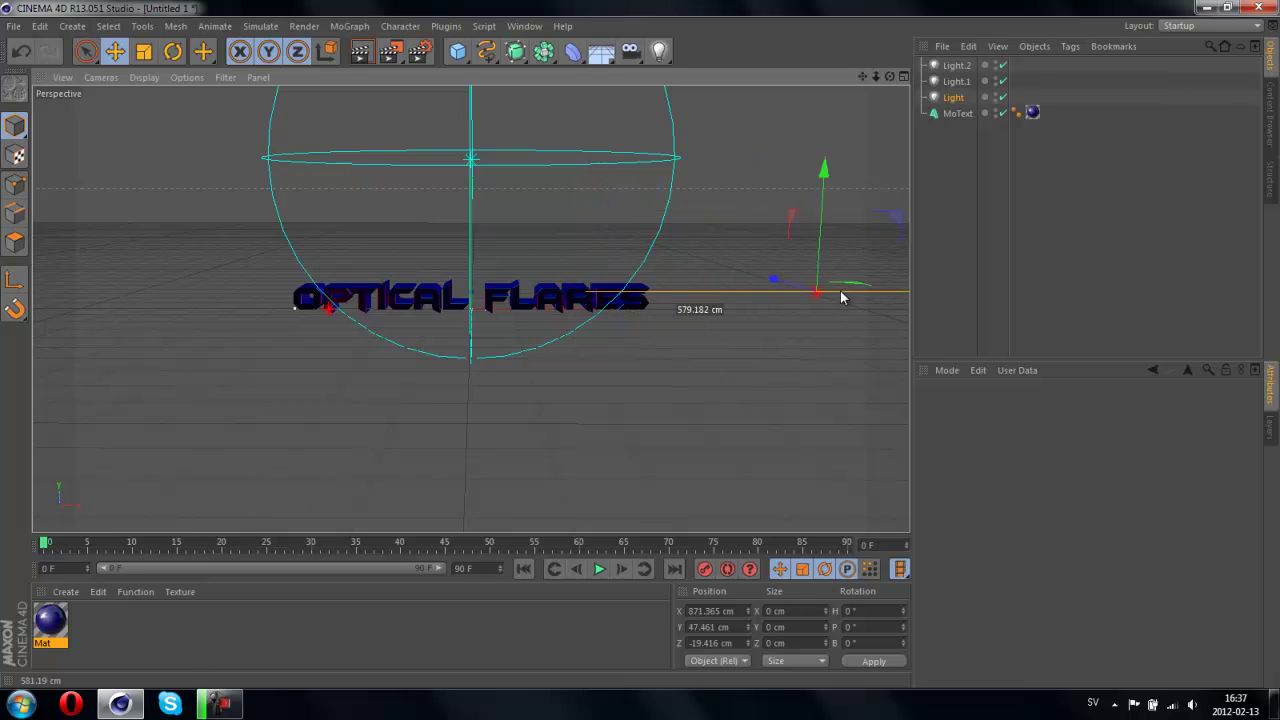
left_click(328, 312)
left_click_drag(354, 314, 112, 302)
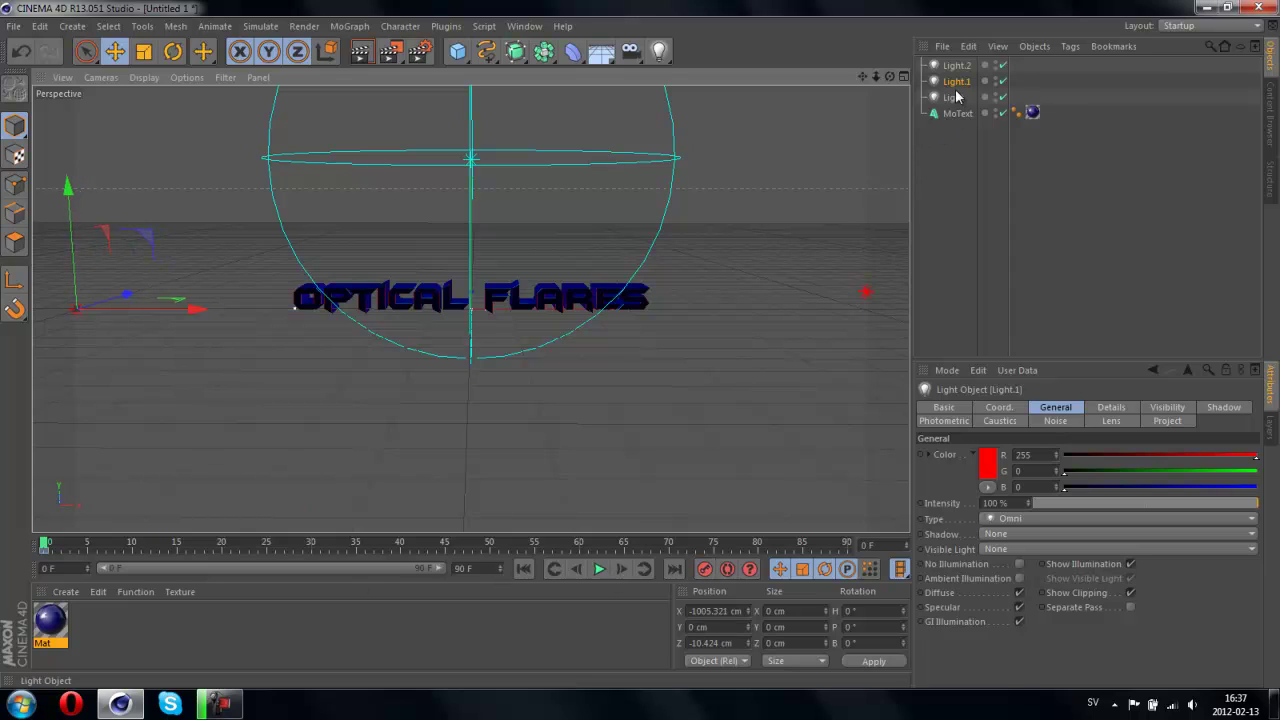
Step: Animate Light sweeping to the far left and Light.1 across to the far right
left_click(955, 98)
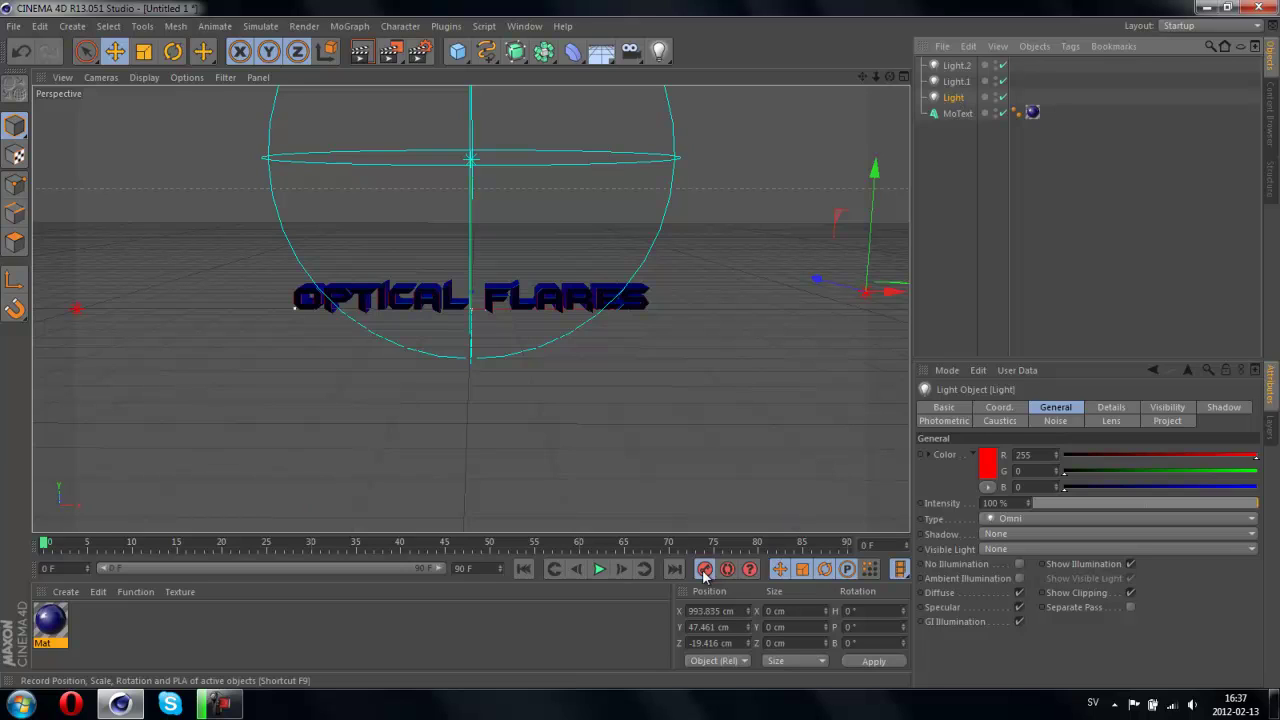
mouse_move(888, 290)
left_mouse_down()
mouse_move(228, 315)
mouse_move(101, 302)
left_mouse_up()
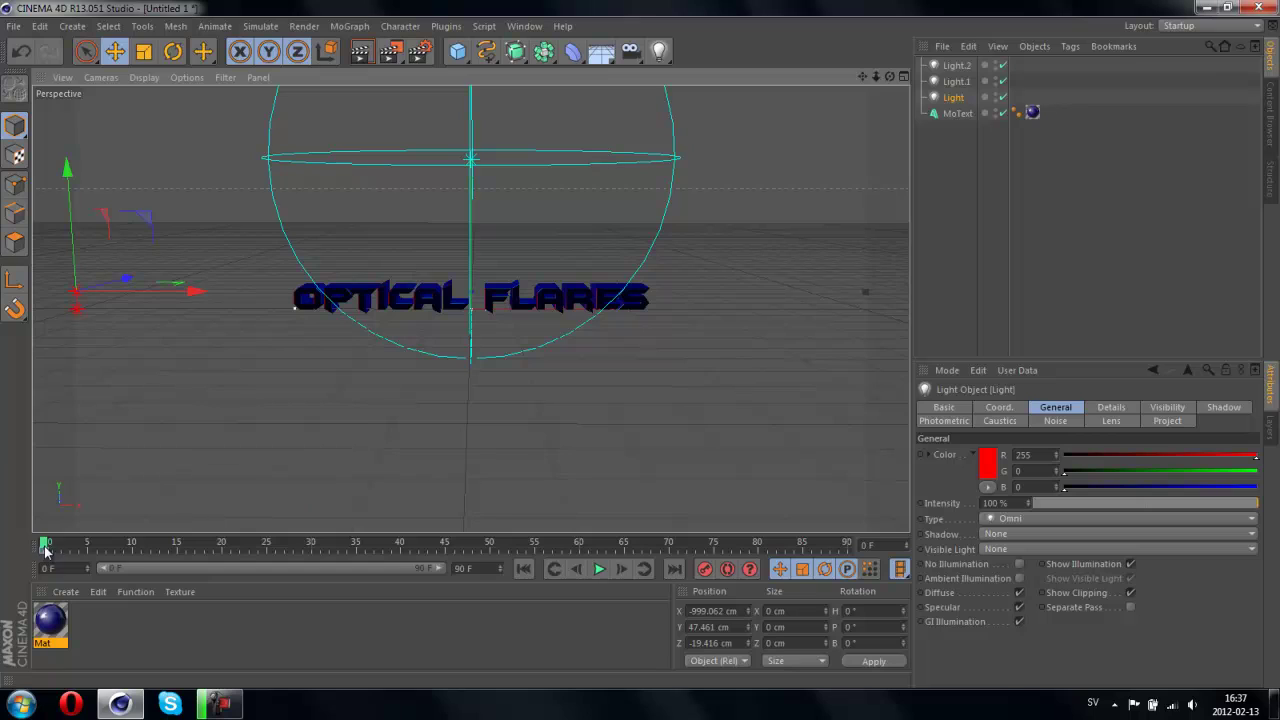
left_click_drag(44, 545, 72, 553)
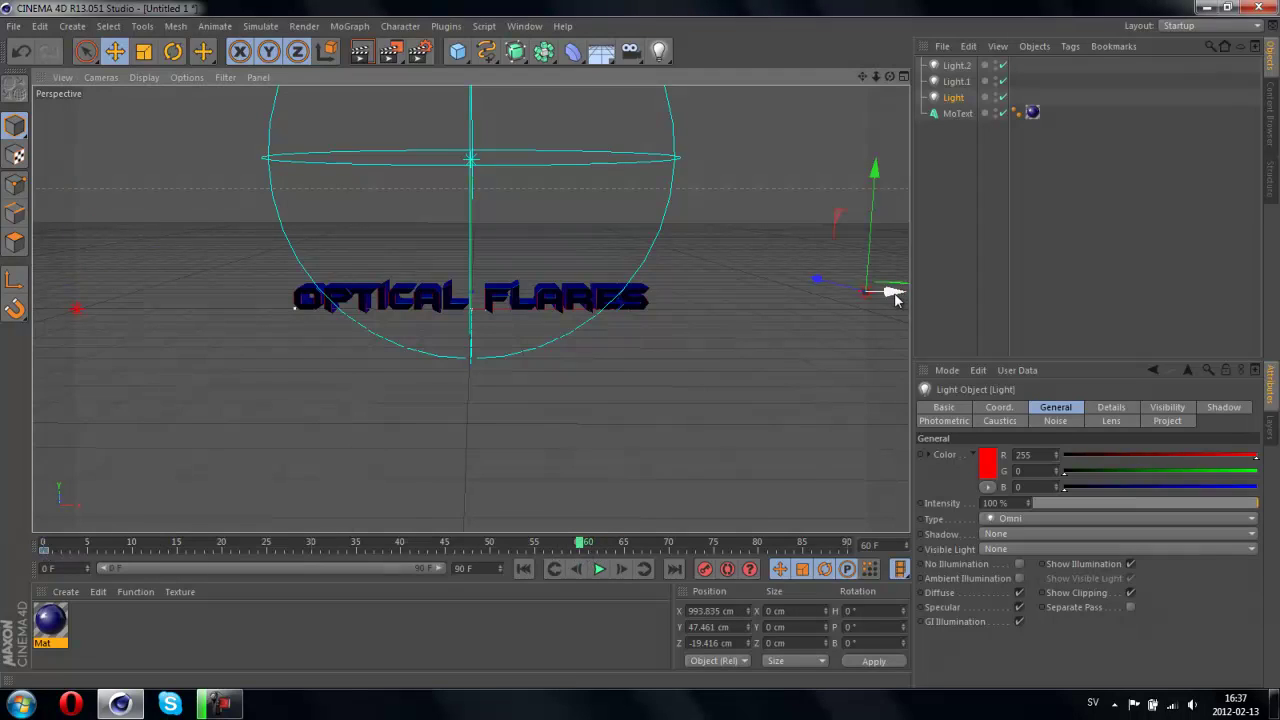
left_click_drag(889, 290, 104, 291)
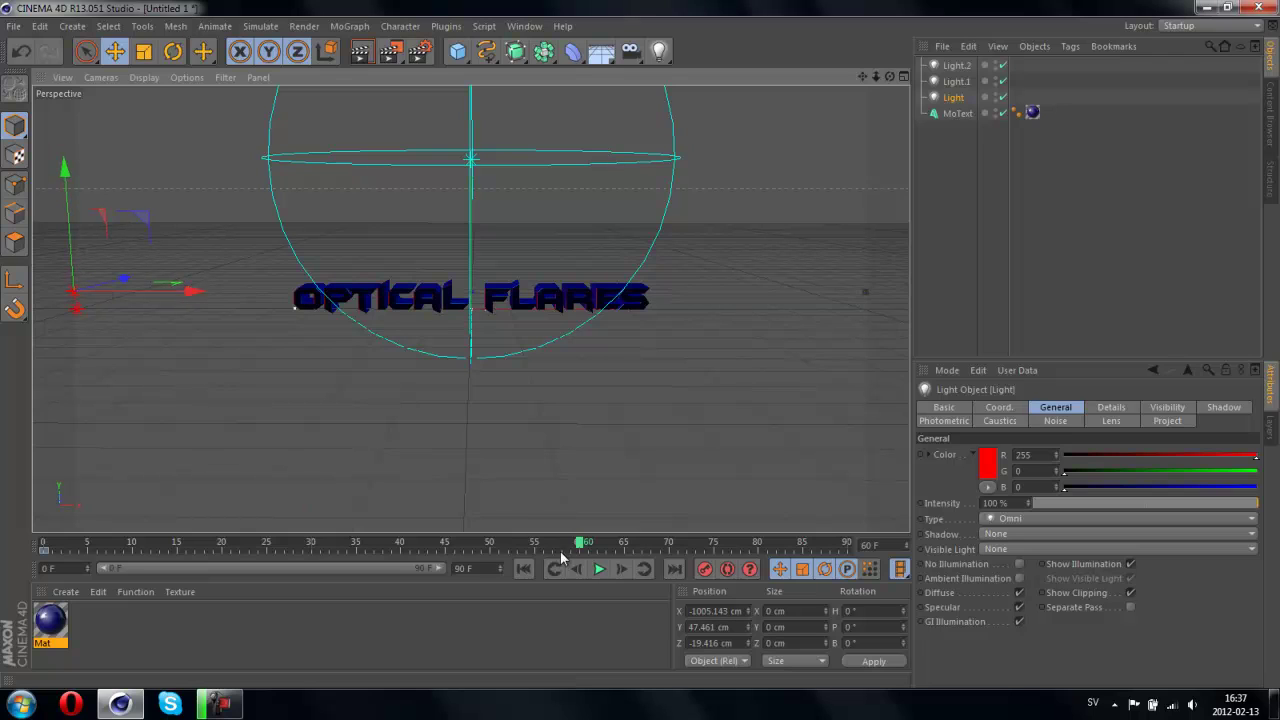
left_click(956, 81)
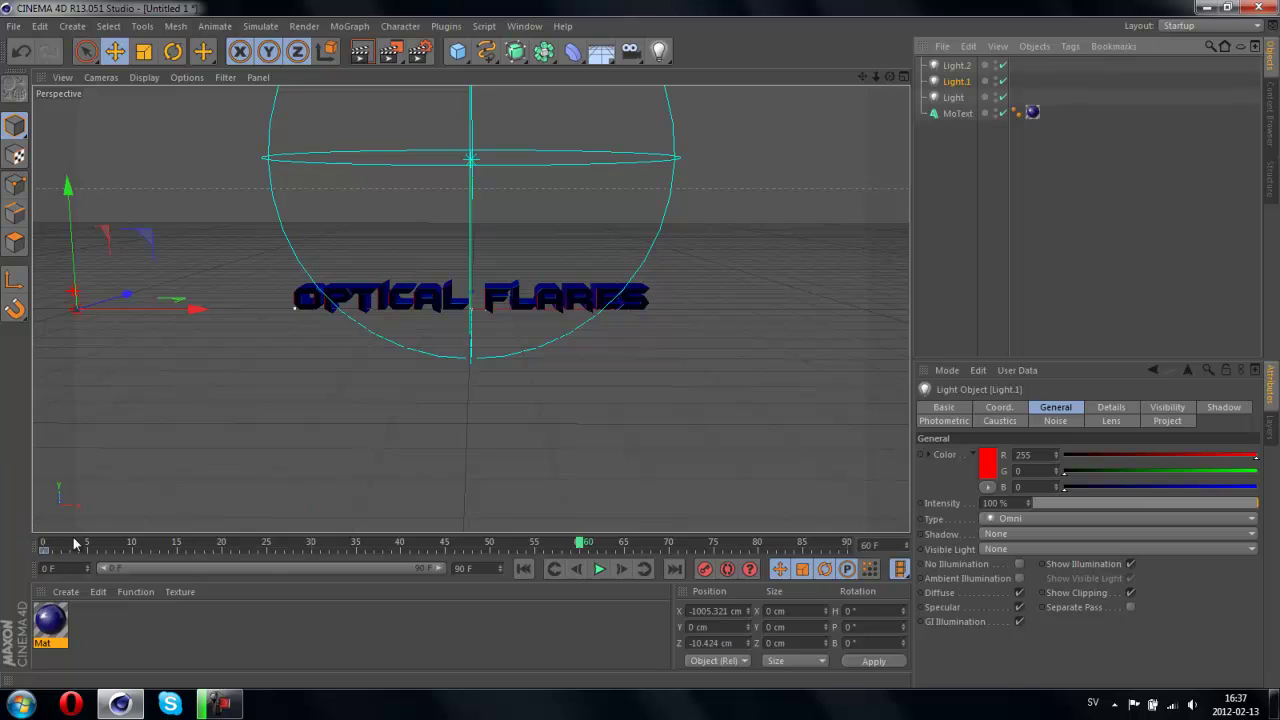
left_click_drag(235, 344, 638, 343)
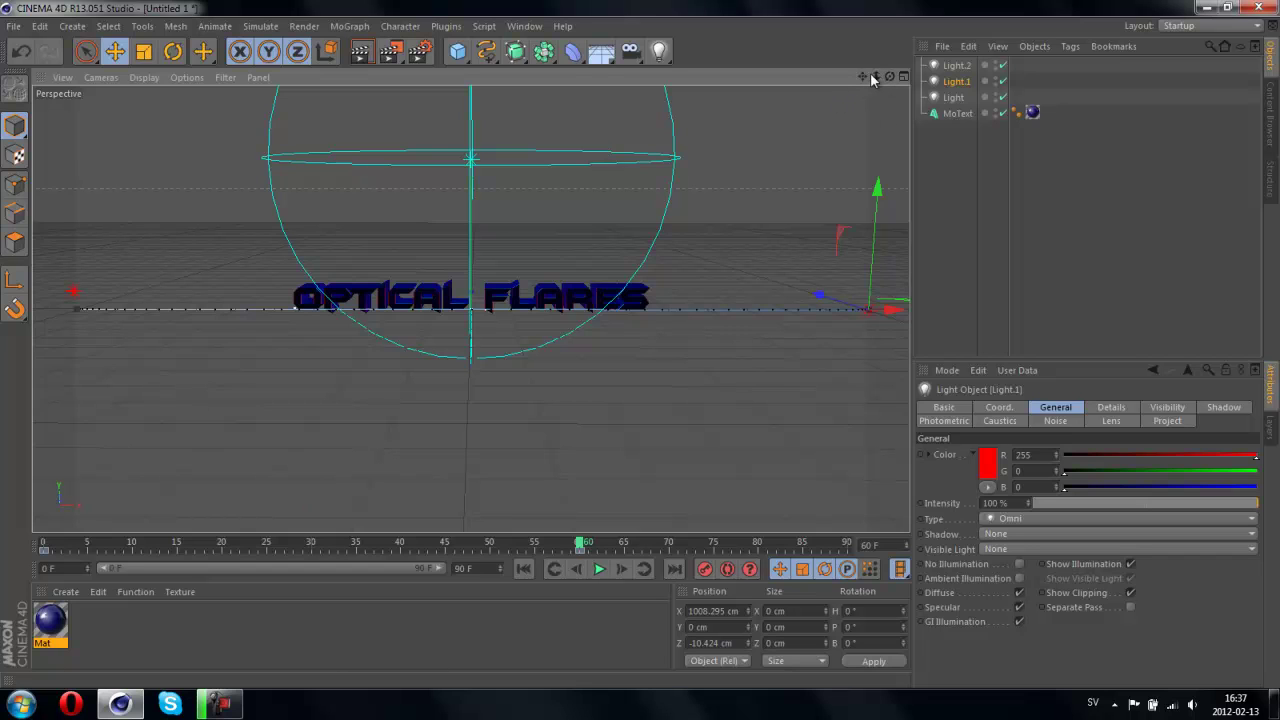
mouse_move(877, 77)
left_mouse_down()
mouse_move(642, 352)
mouse_move(627, 410)
left_mouse_up()
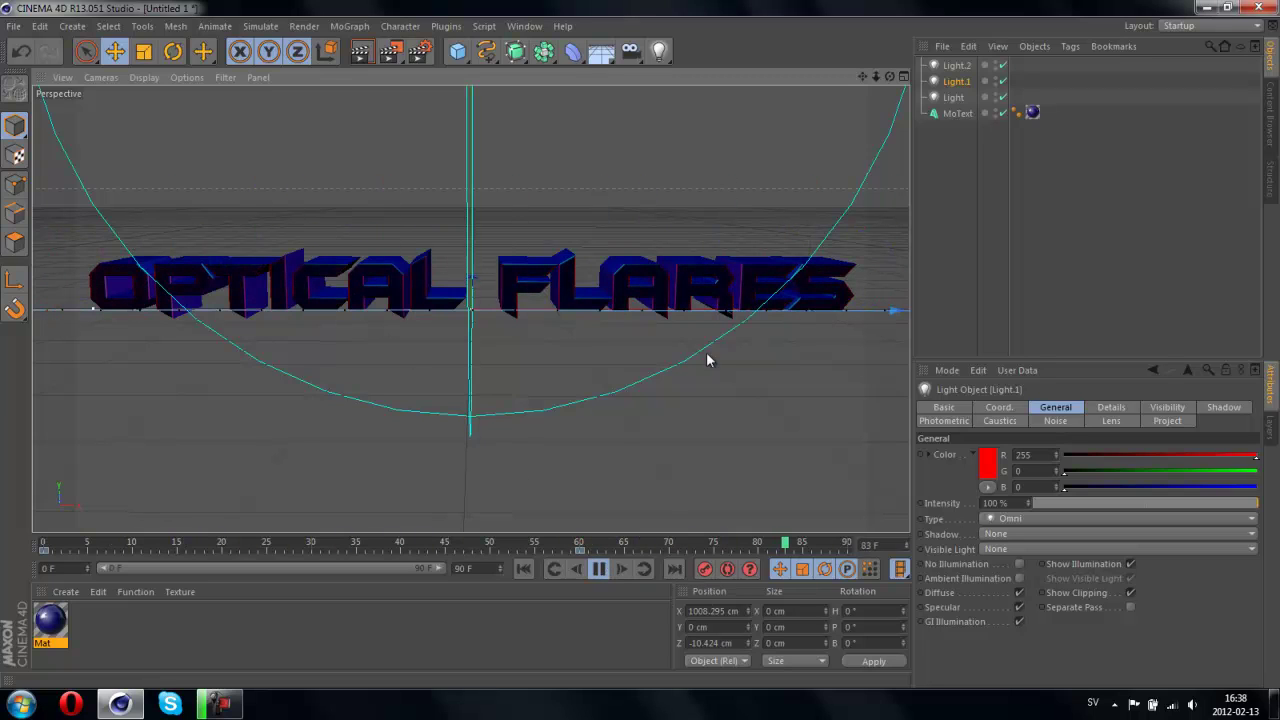
Step: Stop playback at frame 33 and render the perspective view
left_click(599, 569)
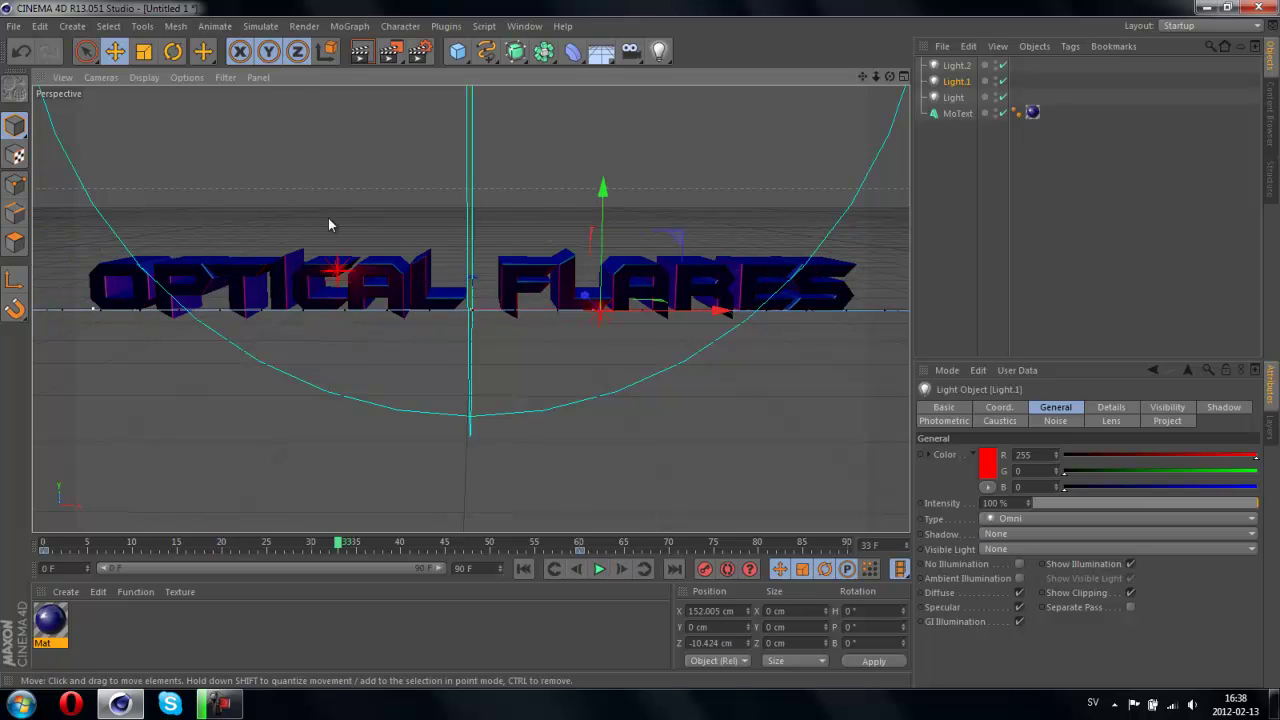
left_click(358, 54)
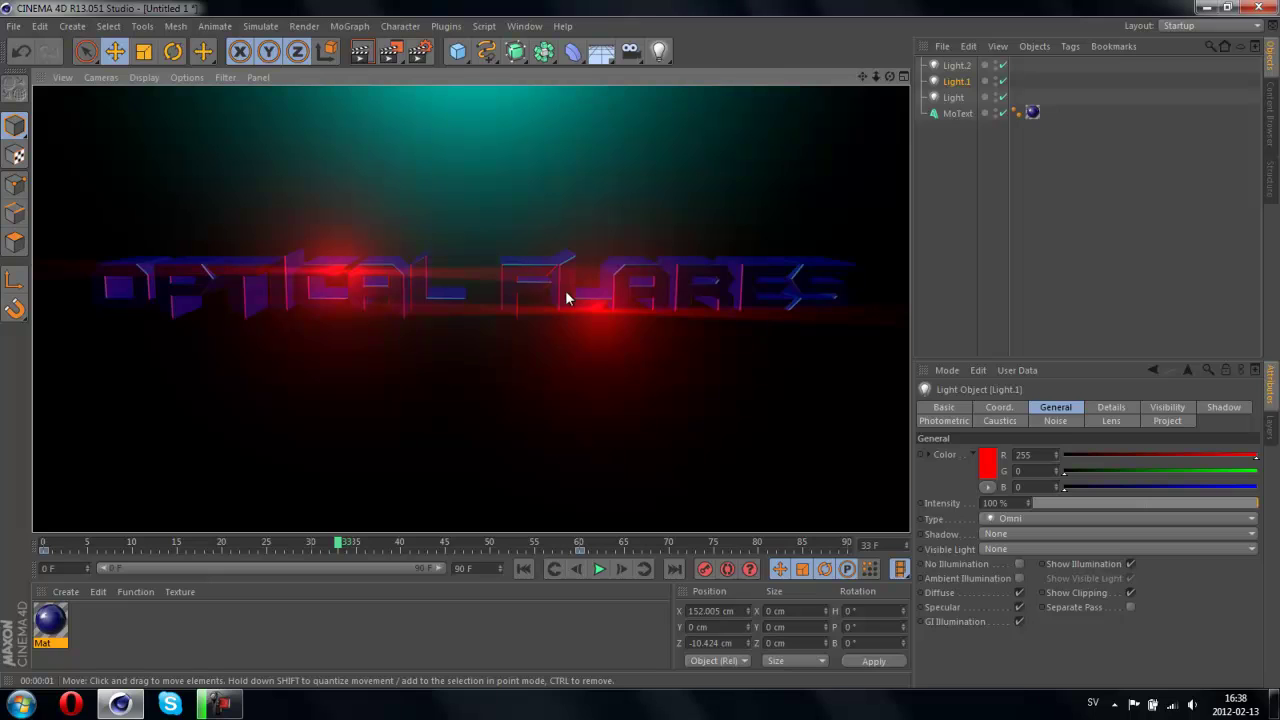
Step: Add a Floor lowered beneath the text and create a second material
left_click(597, 54)
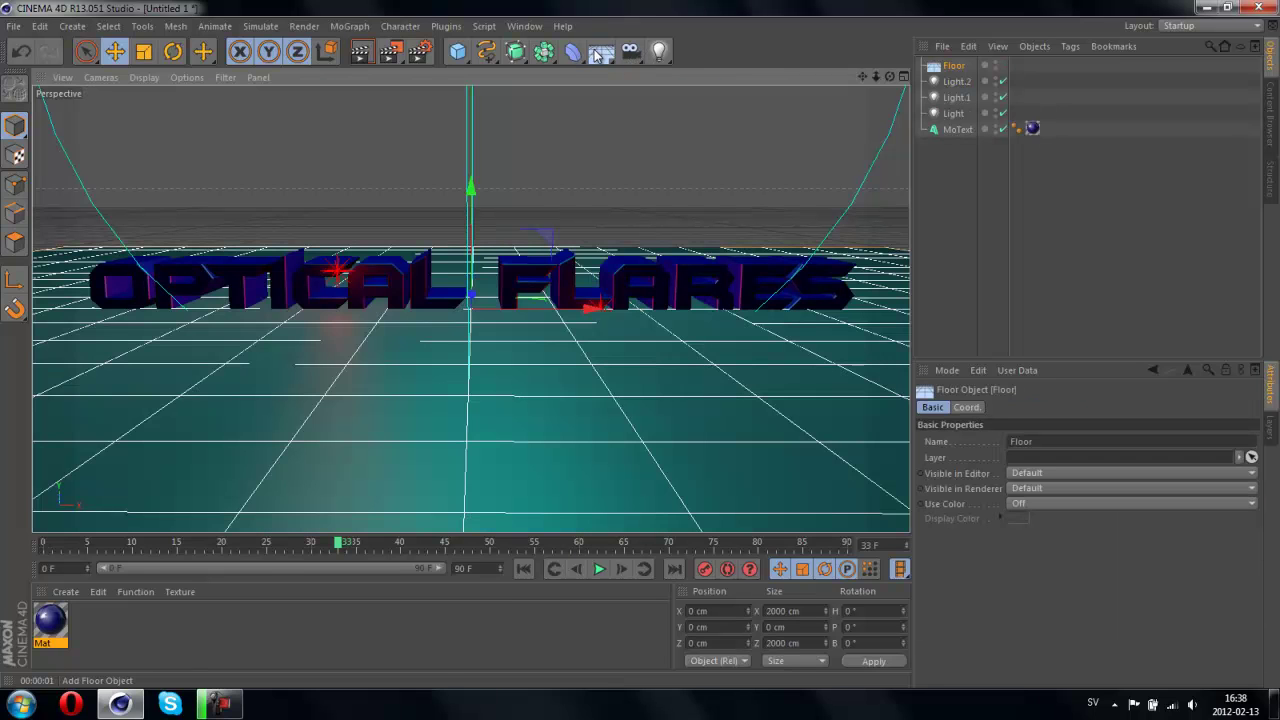
left_click_drag(472, 250, 470, 304)
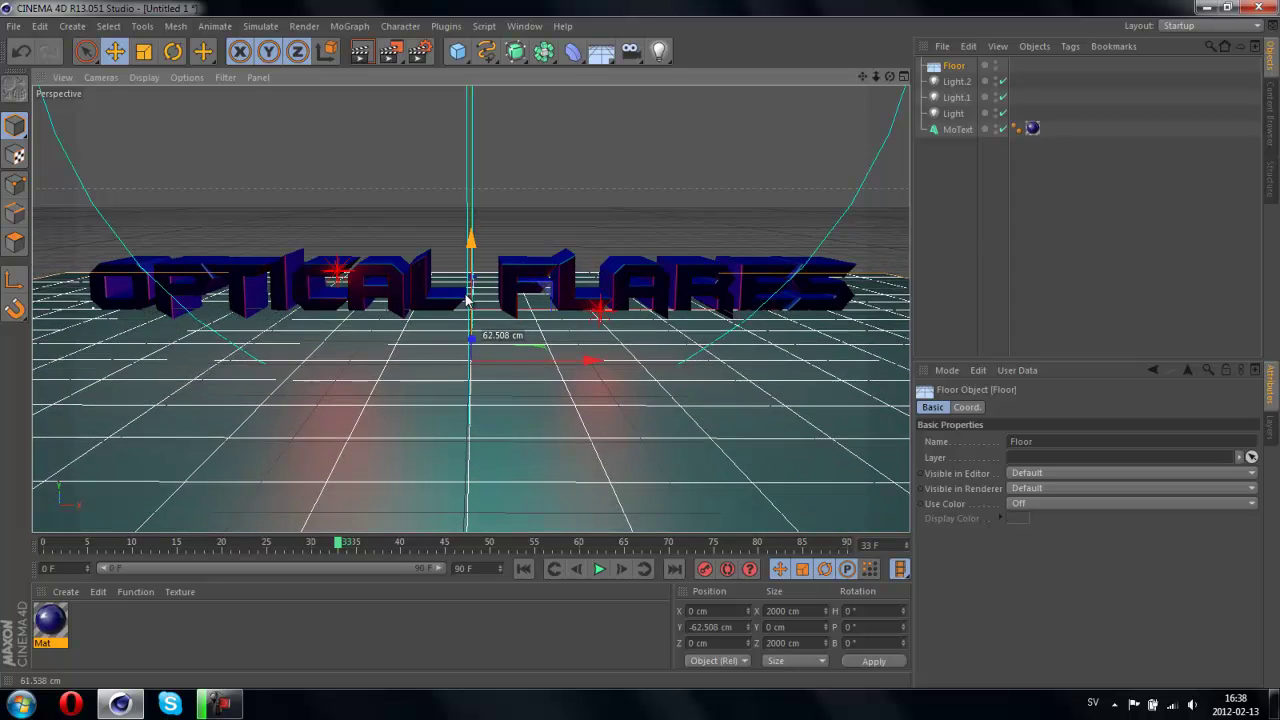
left_click(115, 654)
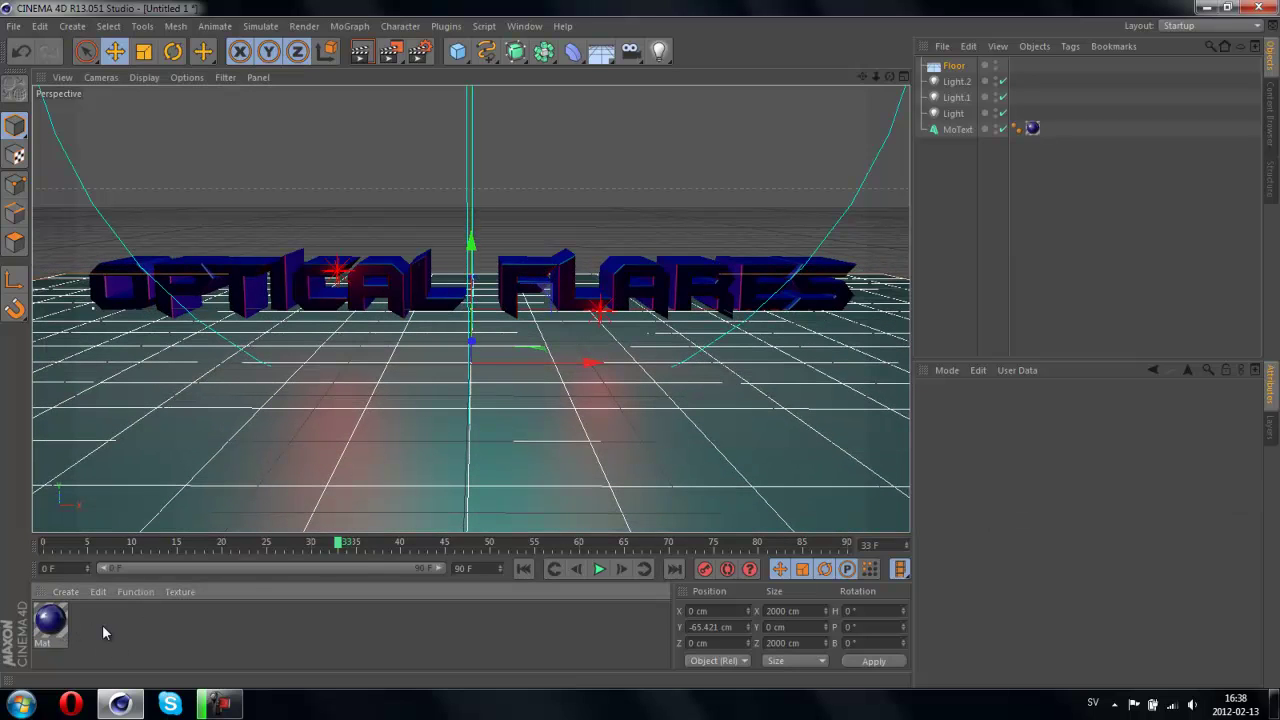
double_click(110, 632)
Step: Make Mat.1 black, apply it to the Floor, and render the scene
double_click(50, 620)
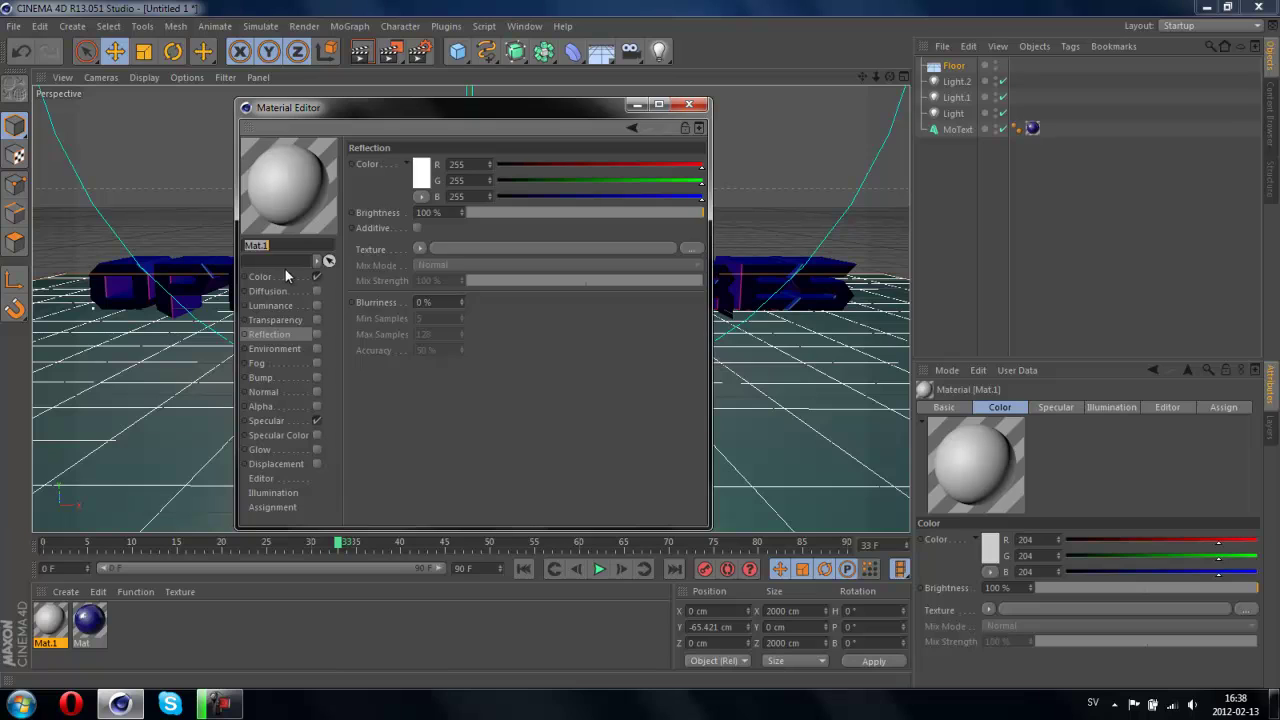
left_click(421, 182)
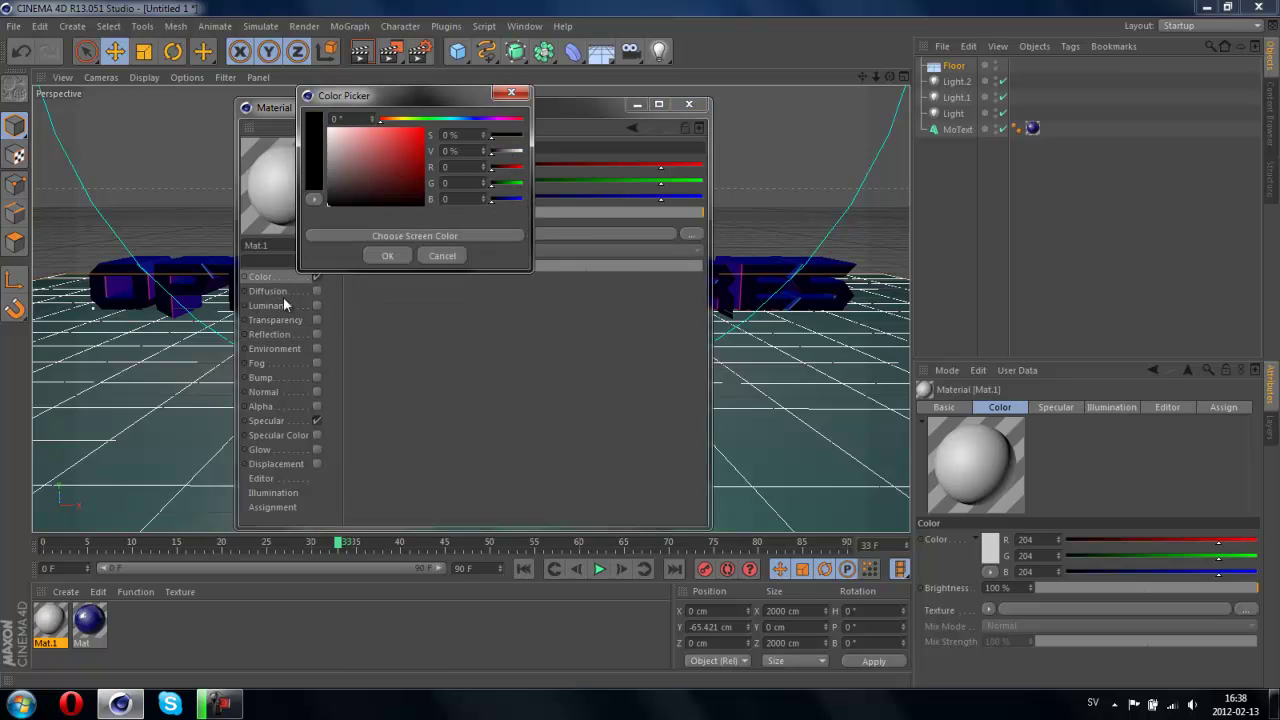
left_click(380, 257)
left_click(688, 105)
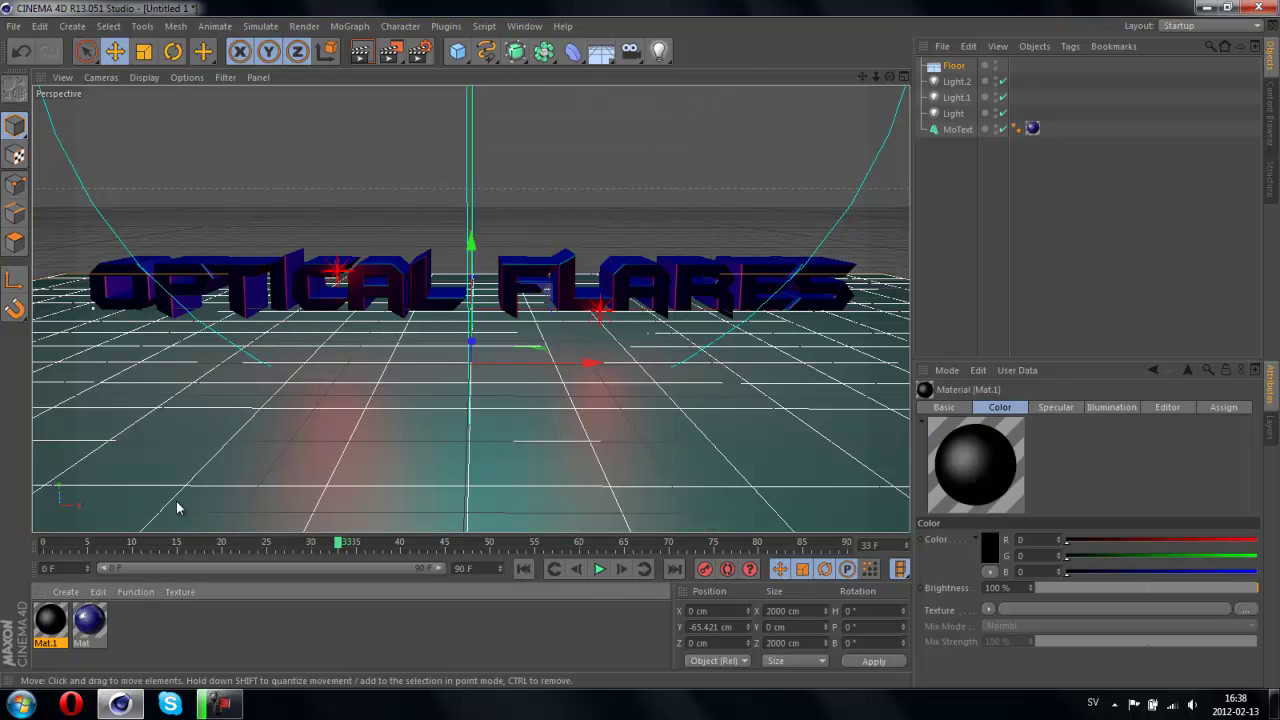
left_click_drag(251, 458, 252, 458)
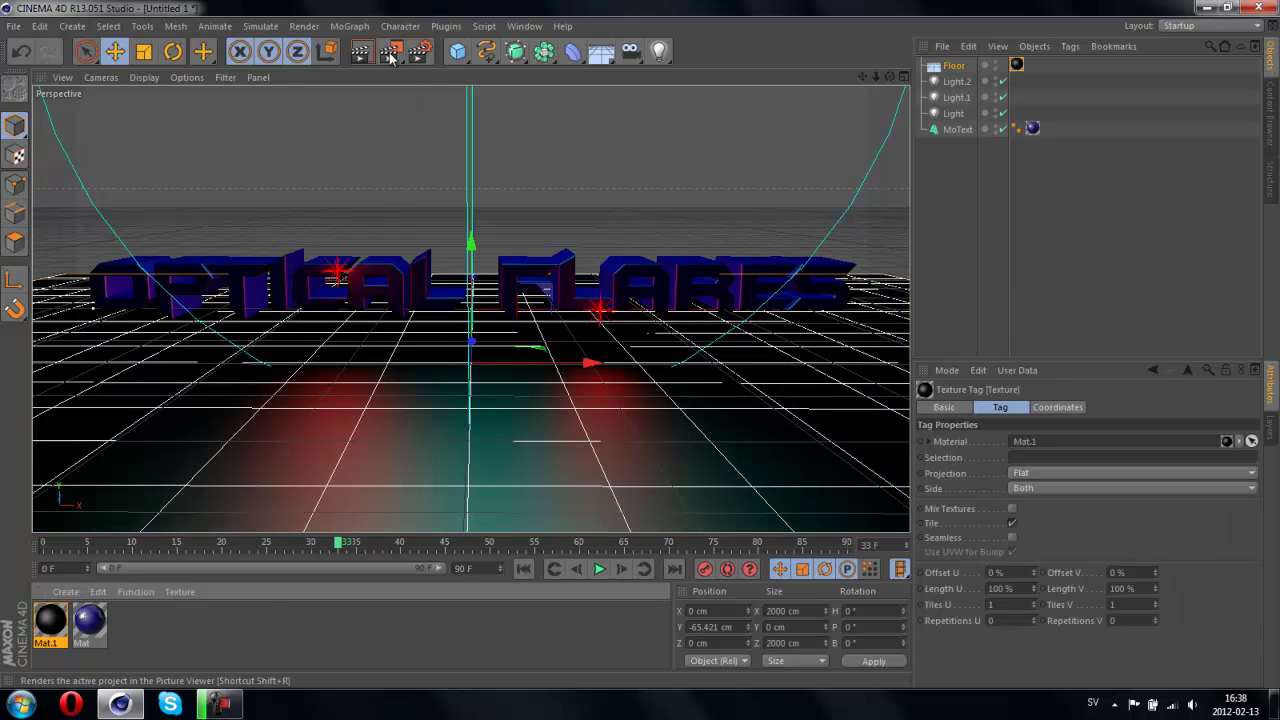
key("ctrl+r")
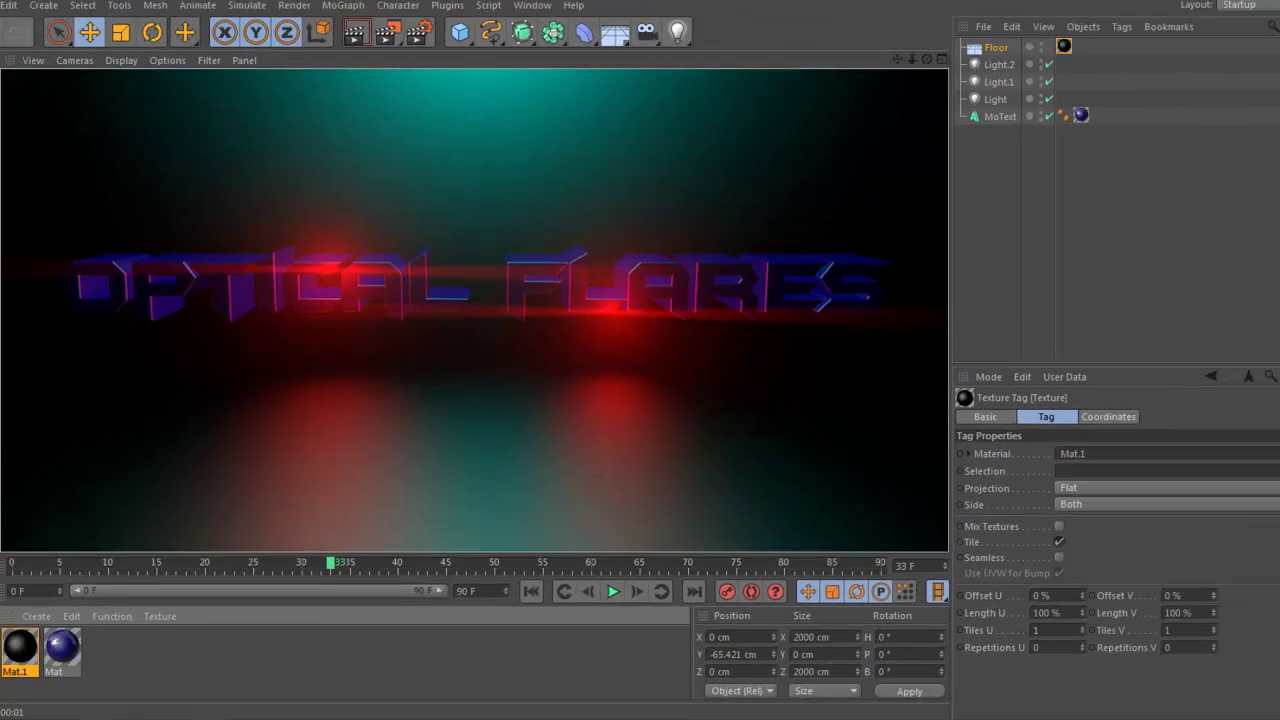
Step: In Notepad, type "Yup that's how you do optical flares in Cinema 4D!"
left_click(20, 704)
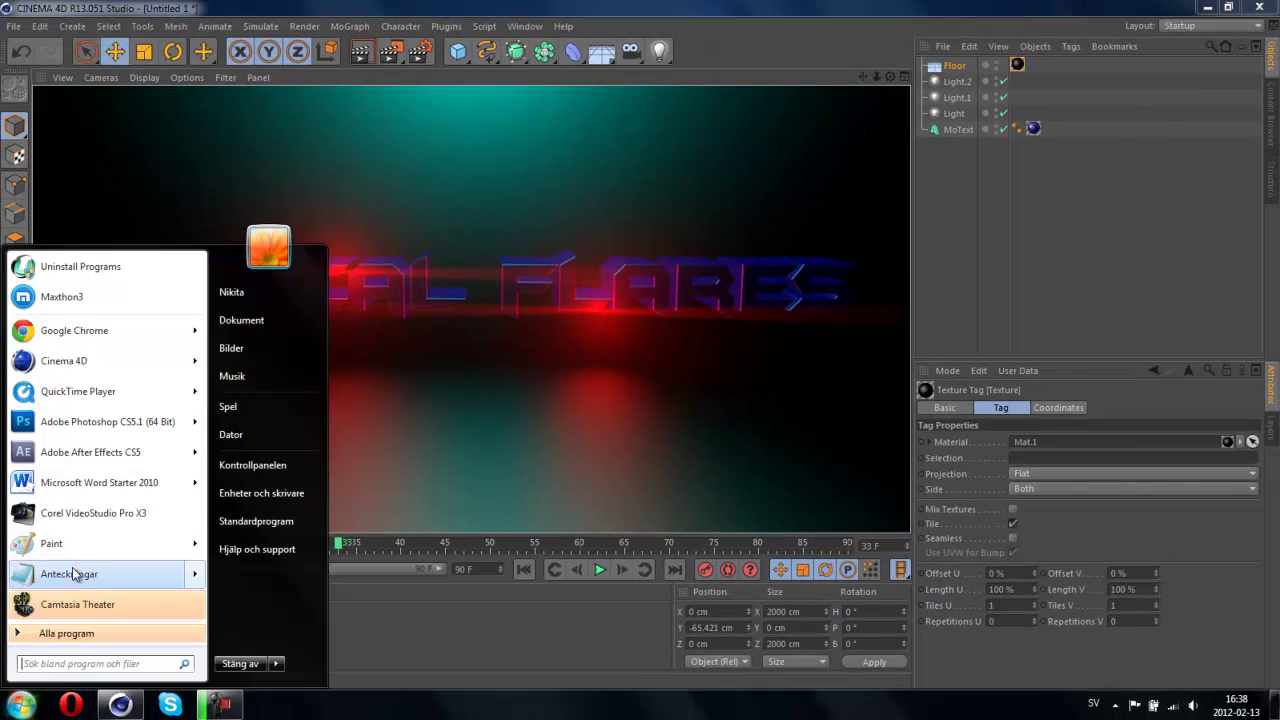
left_click(72, 572)
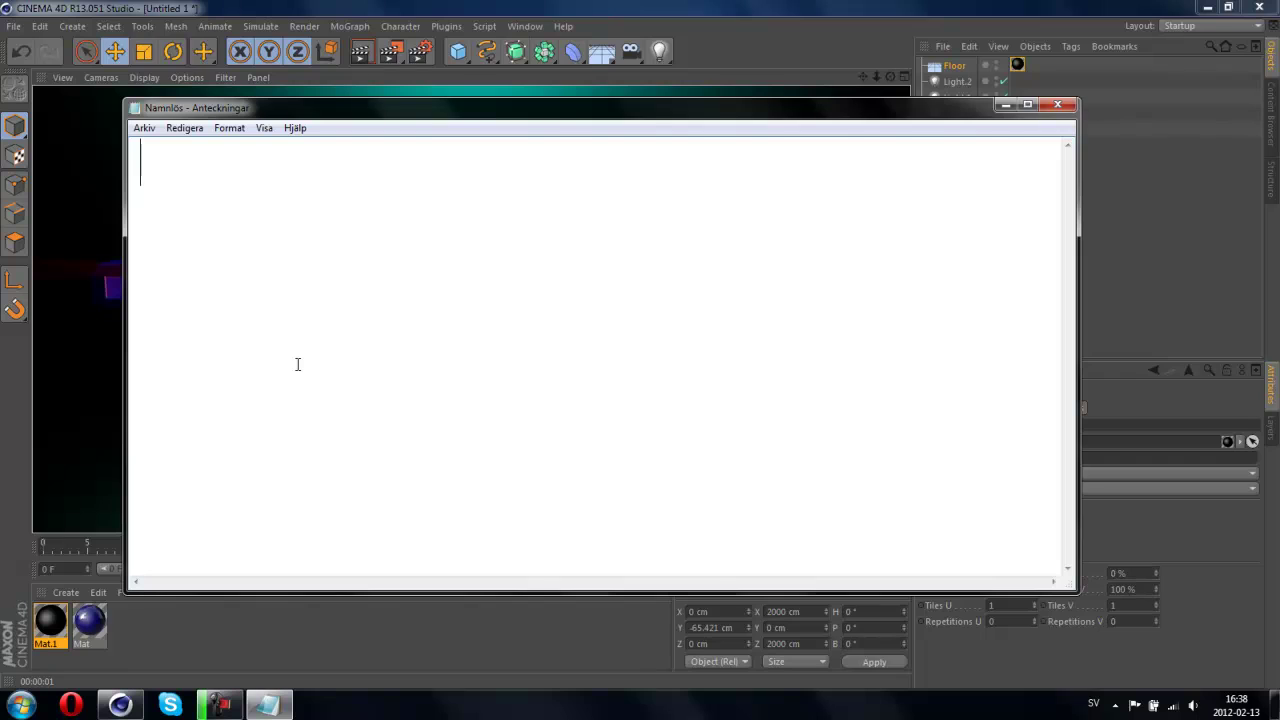
type("YUPTHA")
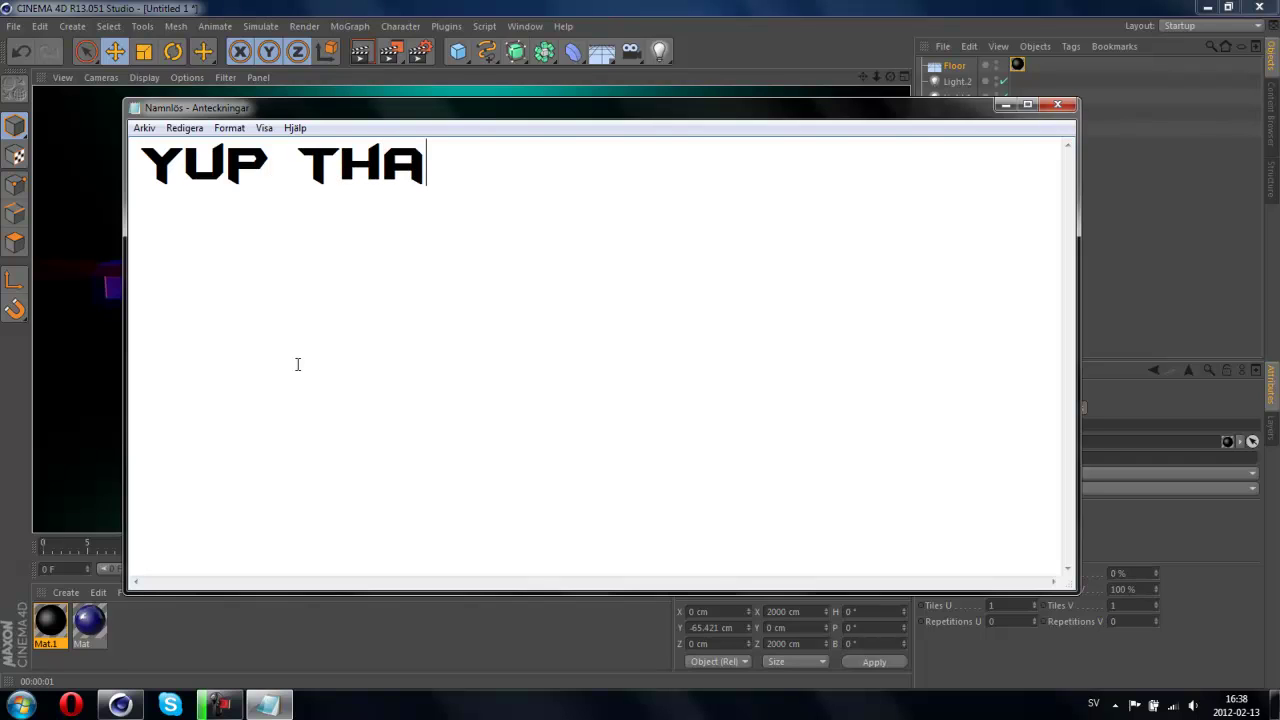
type("T'S")
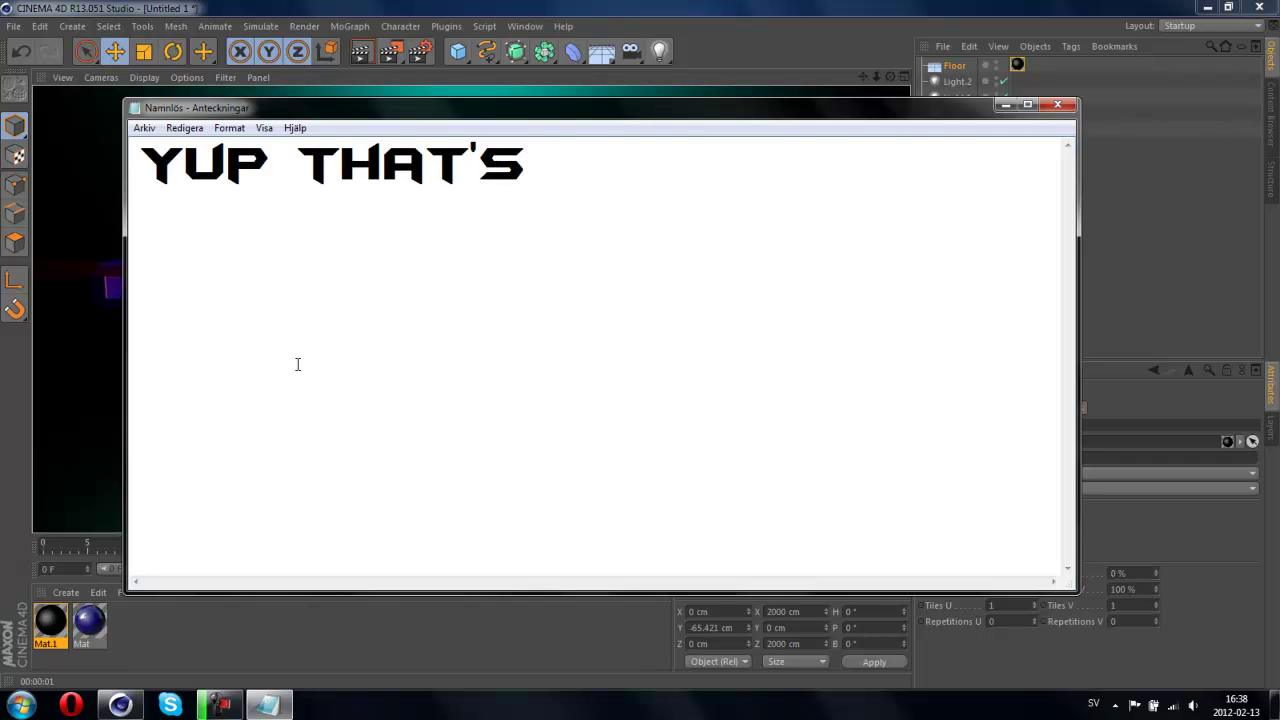
type(" HOW YOU DO")
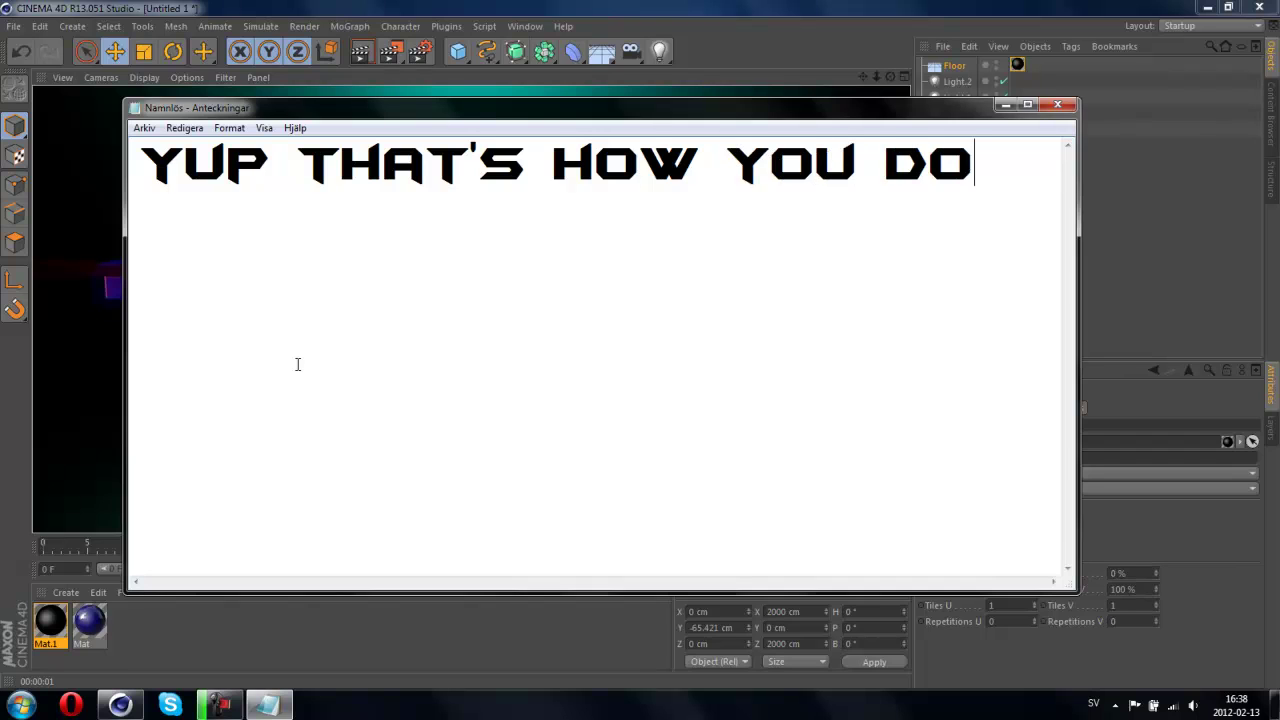
type("OPTICAL ")
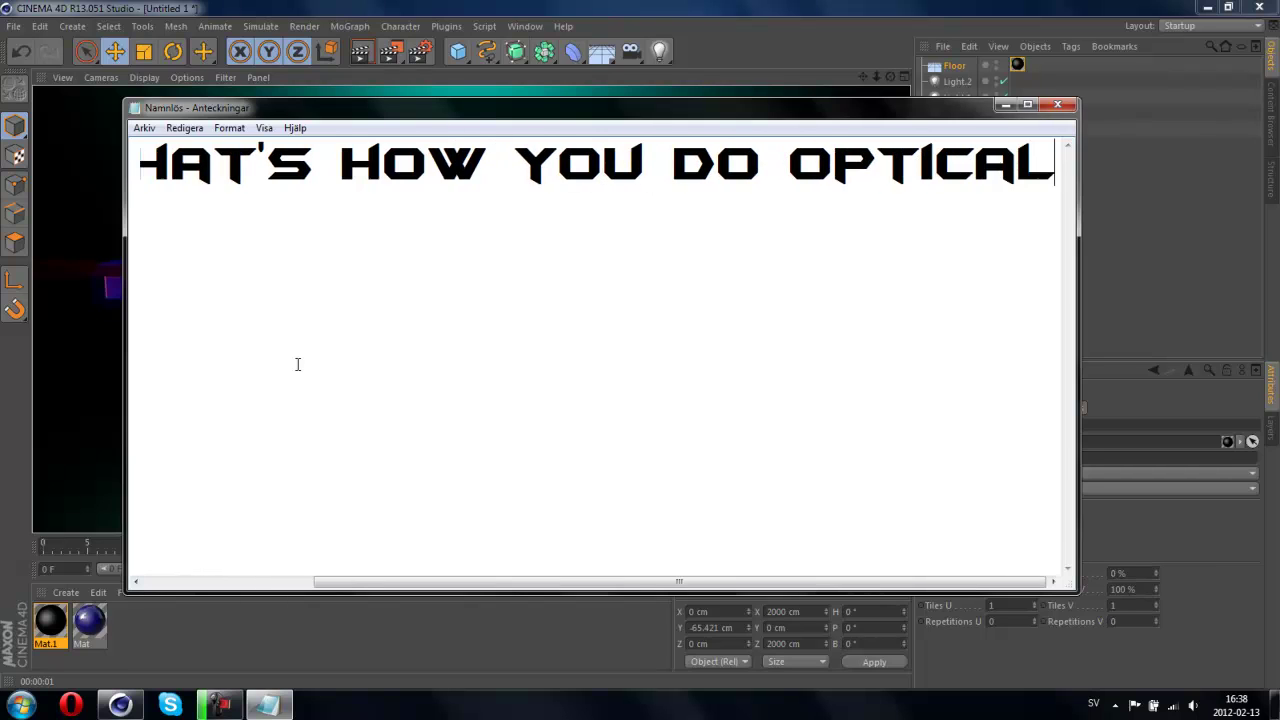
type("FLARE")
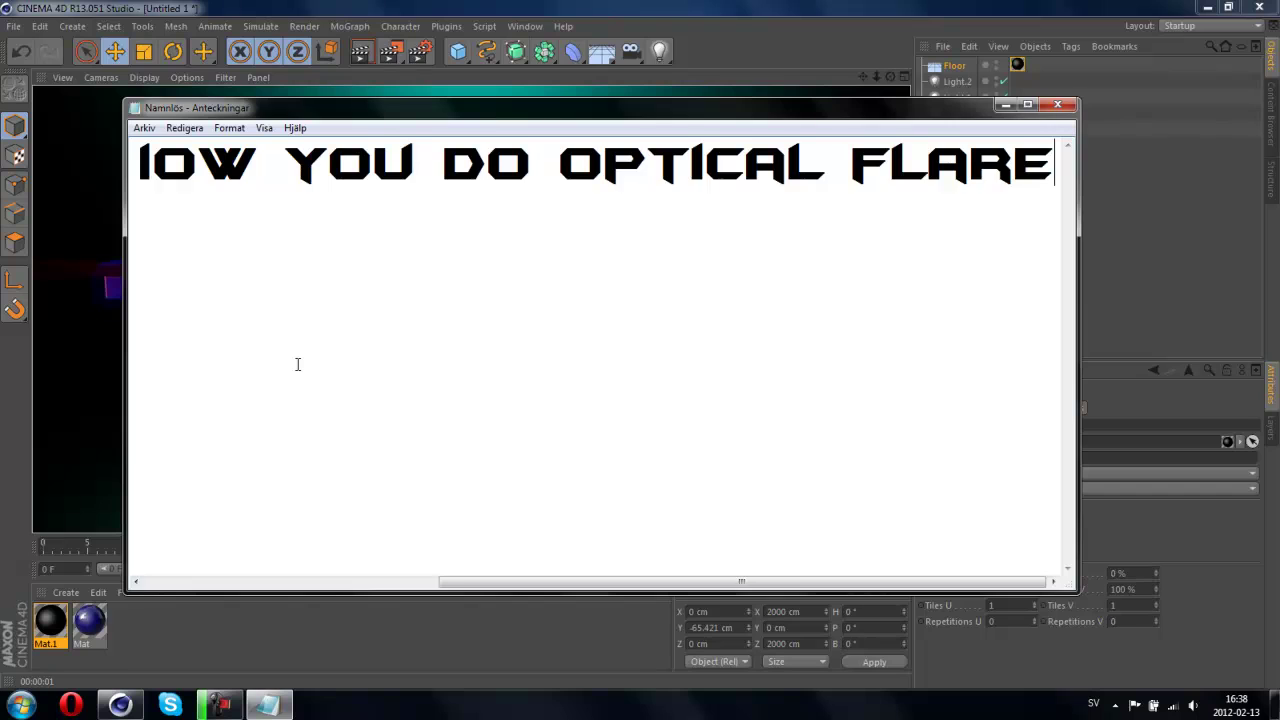
type("S IM")
key("BackSpace")
type("N C")
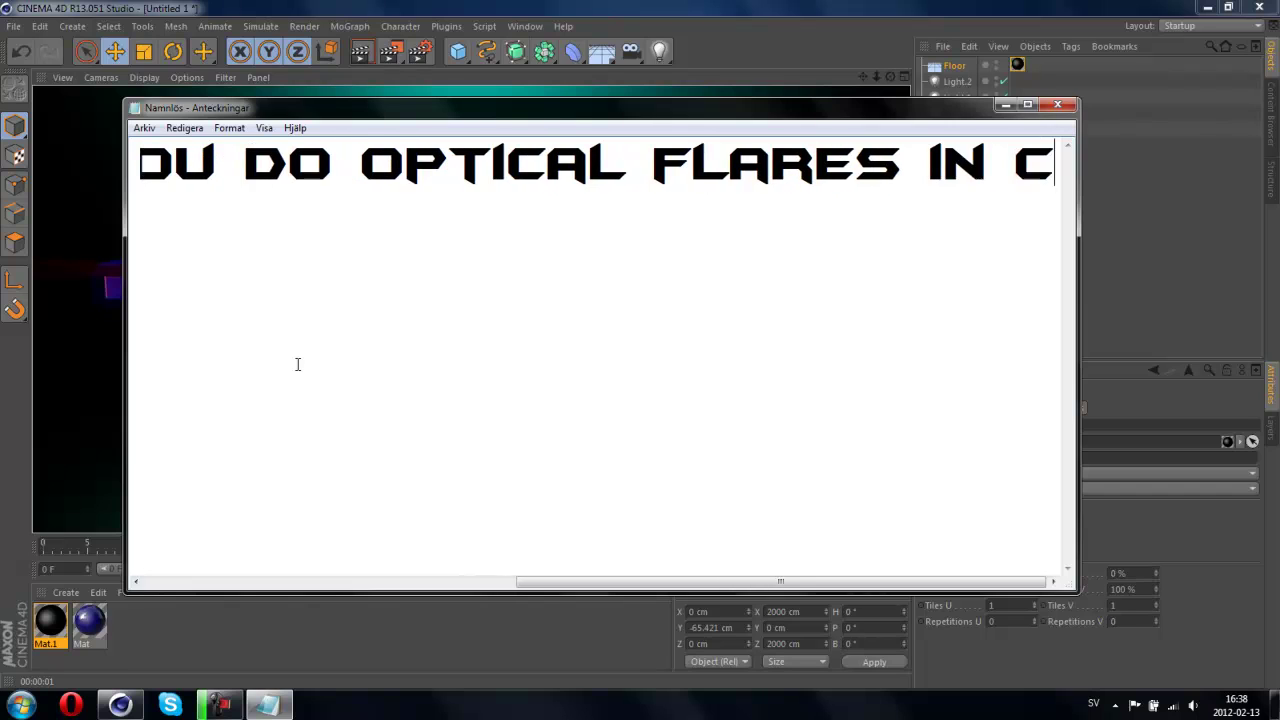
type("INEMA")
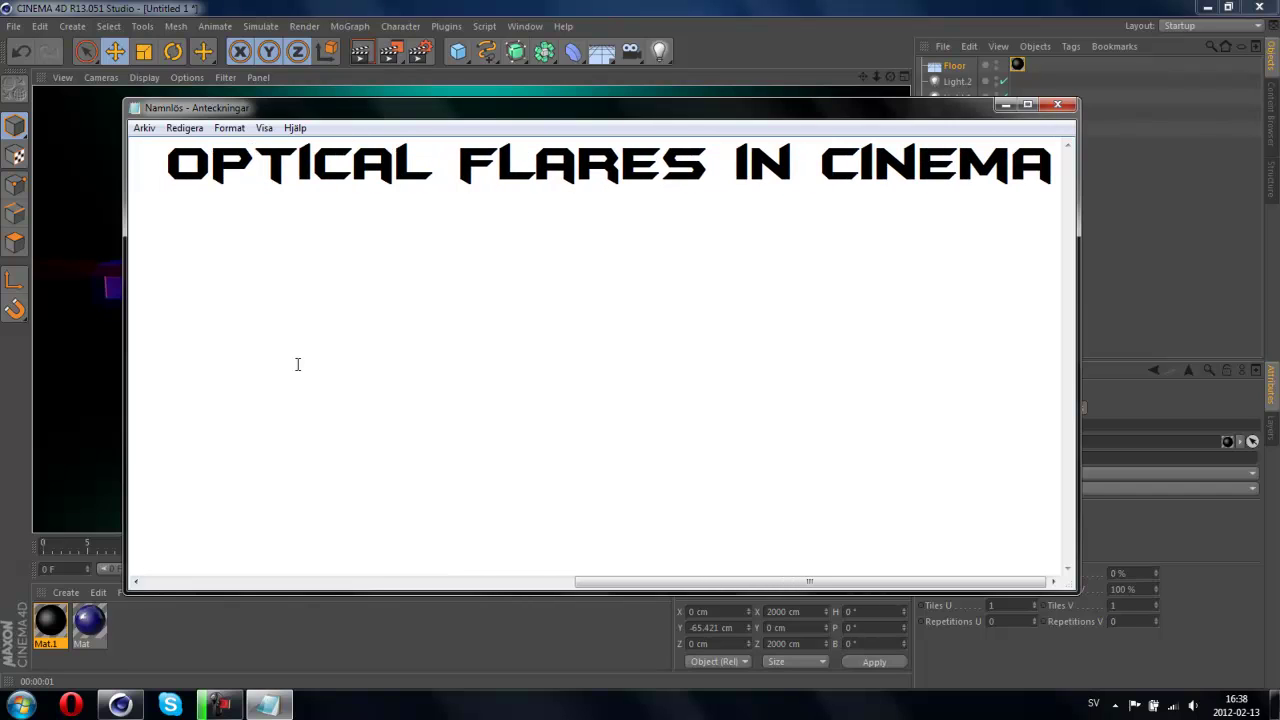
type(" 4D")
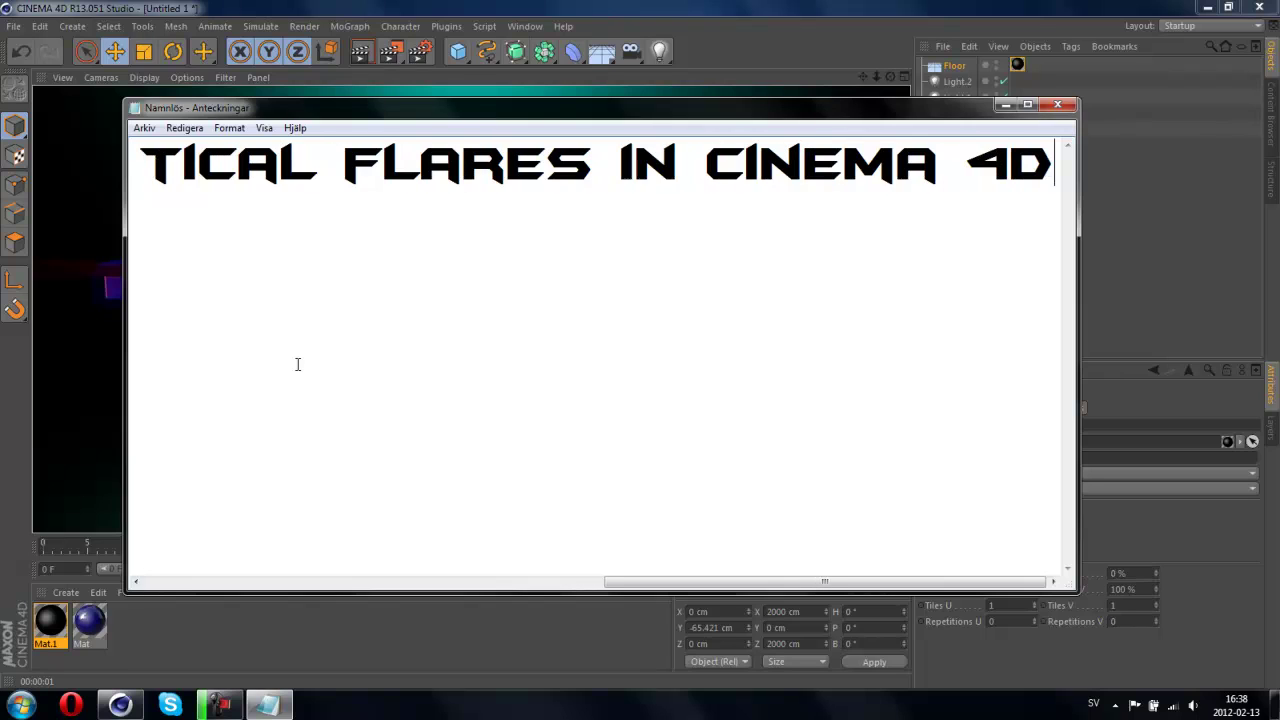
type("!")
Step: Add a second line hoping viewers liked the tutorial
key("Return")
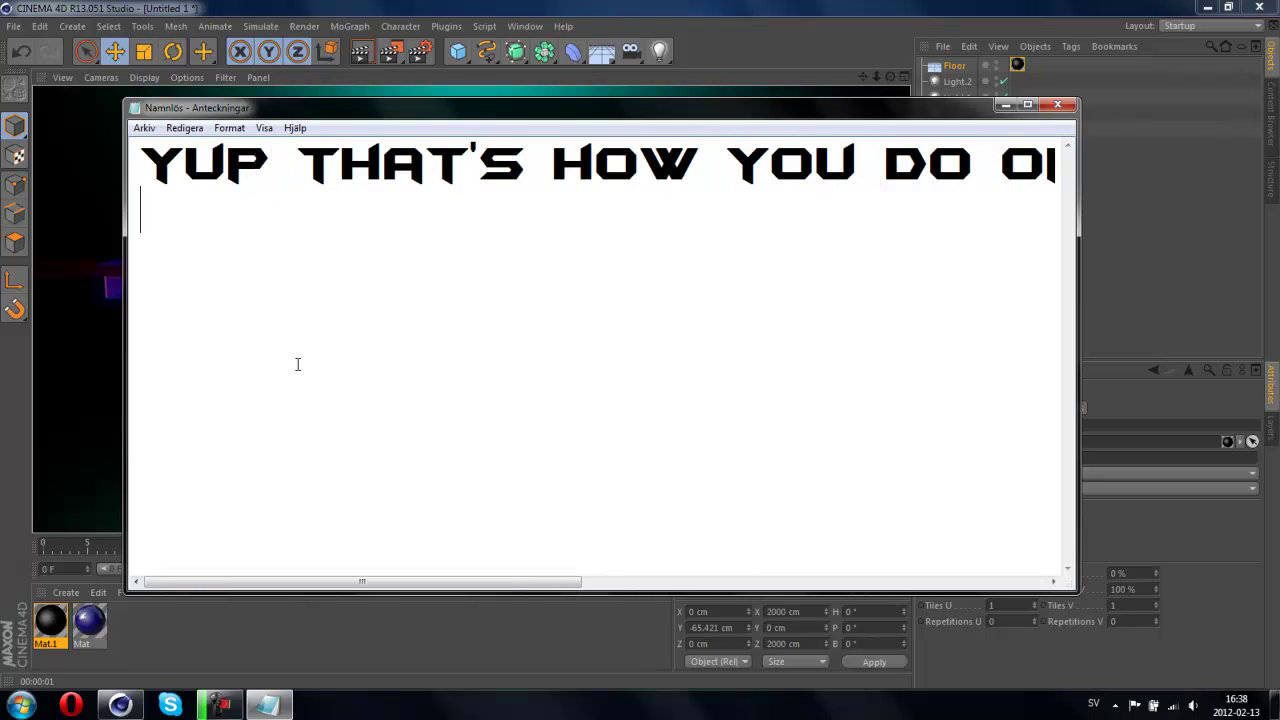
type("HOPE YOU LI")
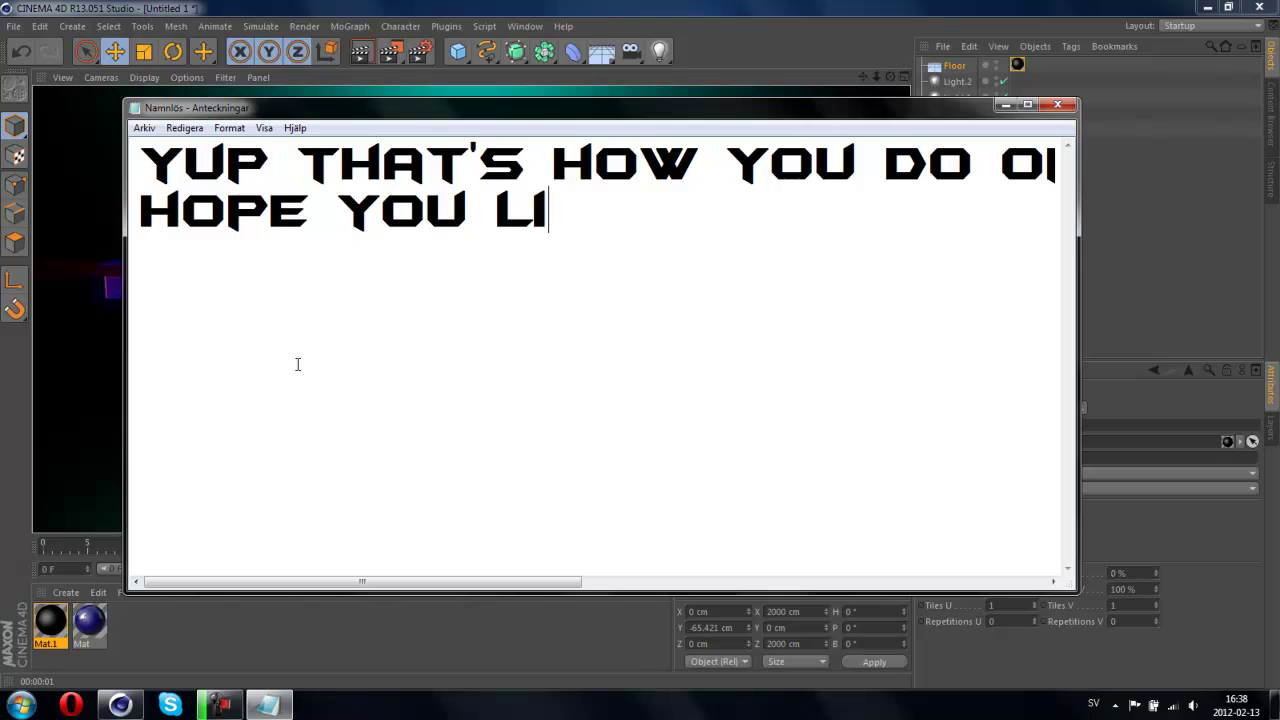
type("KES")
key("BackSpace")
type("D THE")
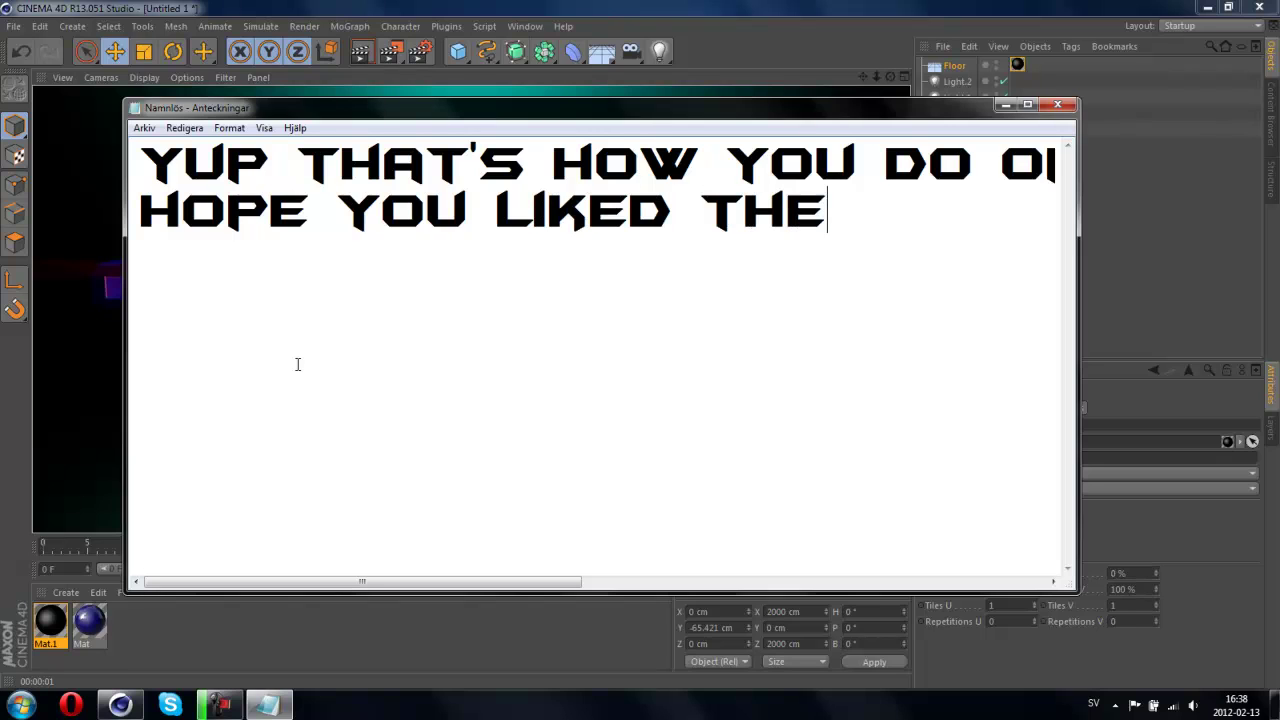
type(" TUTORI")
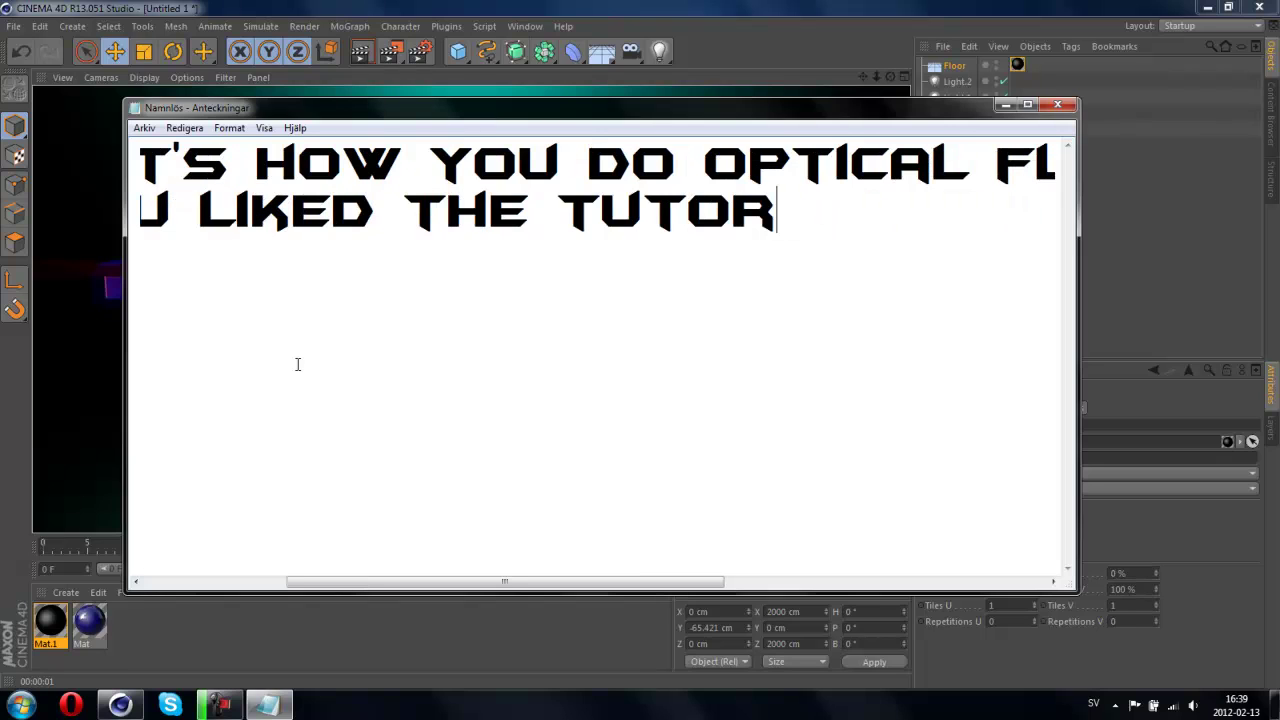